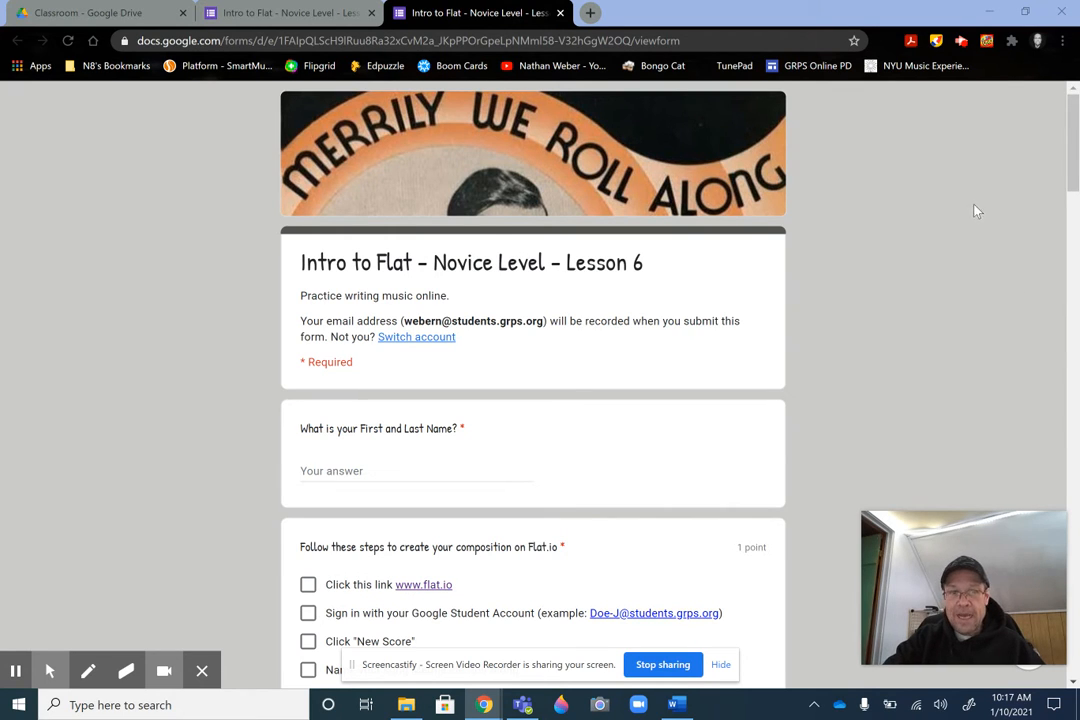
Step: Review the Lesson 6 form from the setup checklist through the Merrily We Roll Along sheet music to be copied
left_click_drag(1073, 153, 1076, 181)
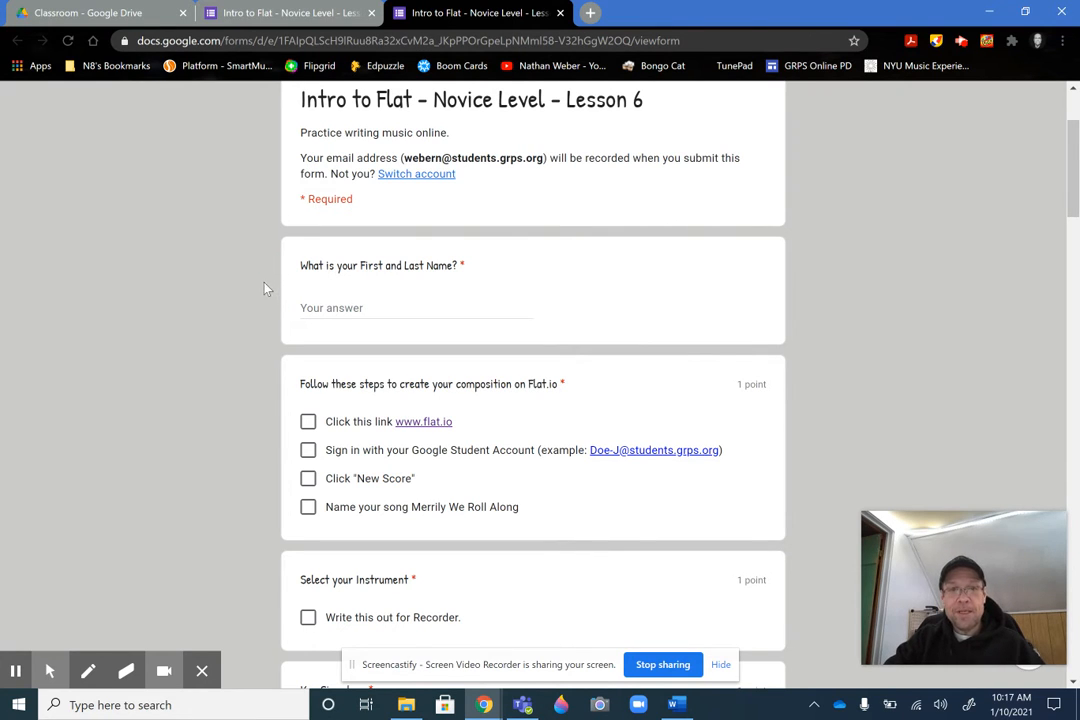
left_click_drag(1066, 183, 1074, 221)
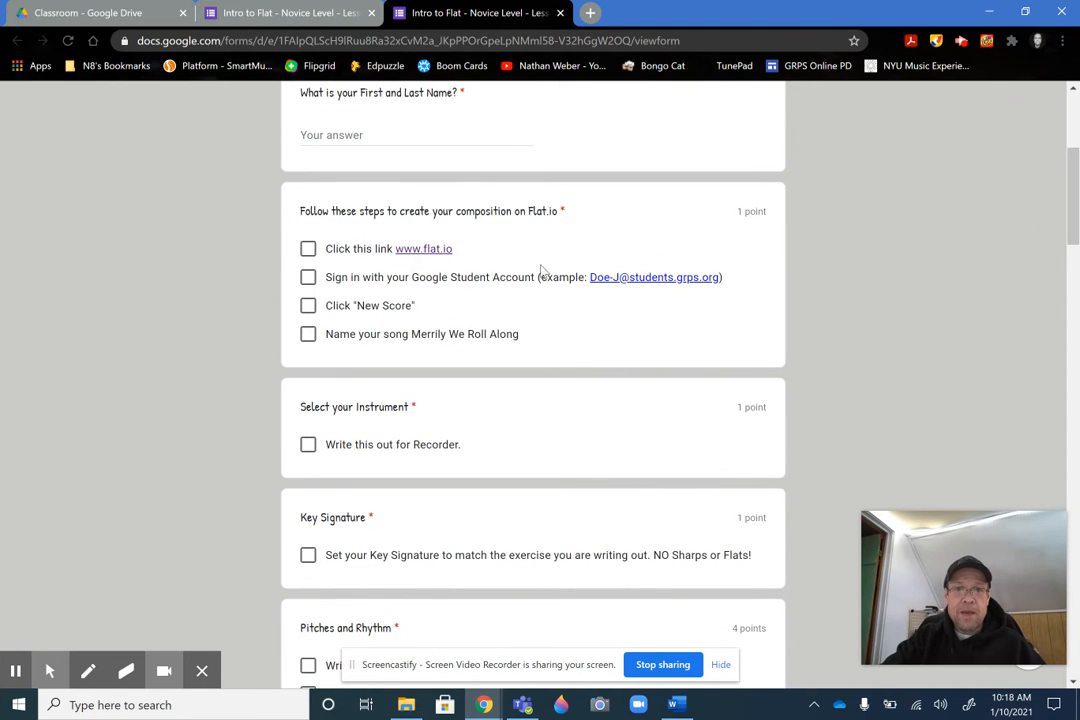
left_click(492, 252)
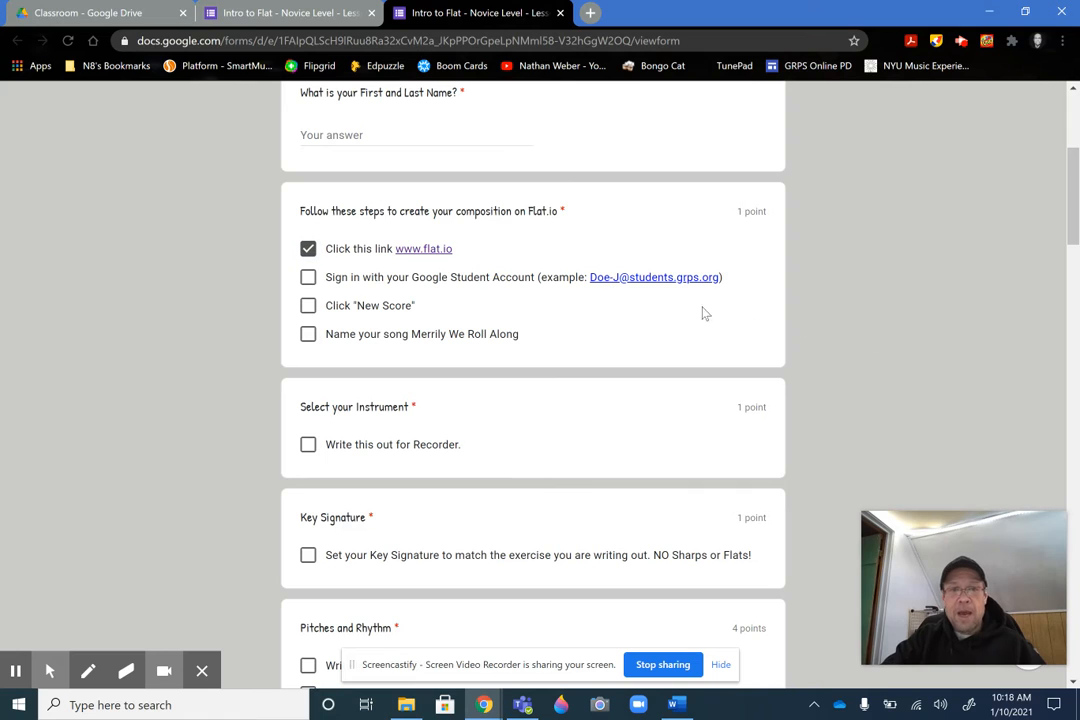
left_click(296, 250)
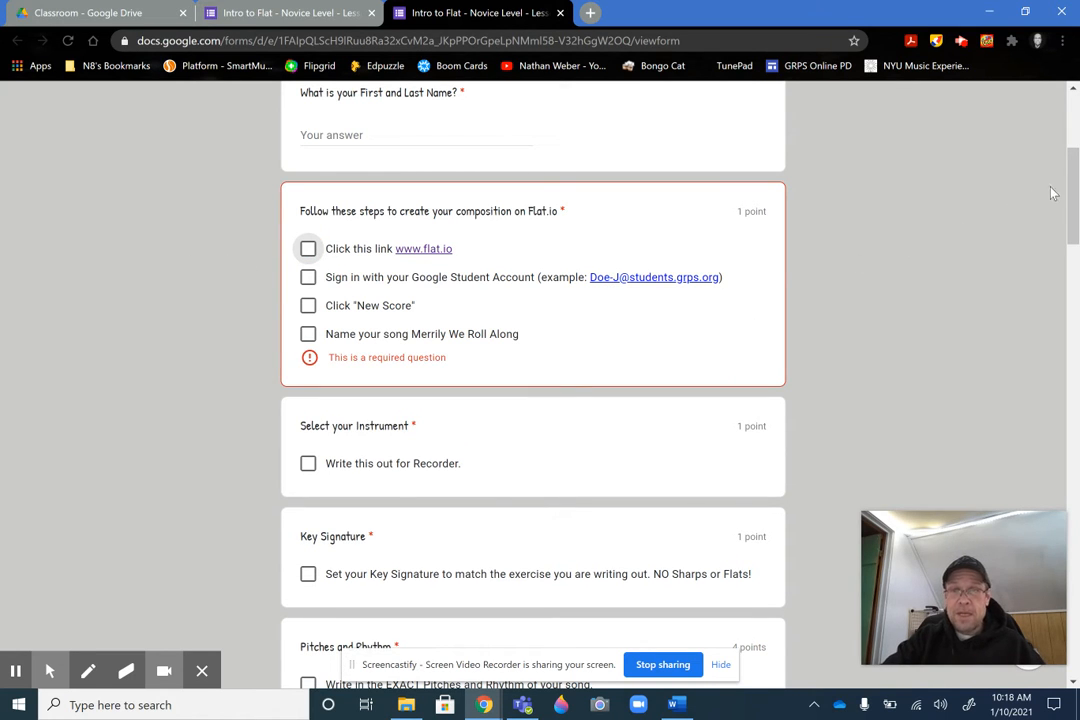
left_click_drag(1068, 178, 1075, 264)
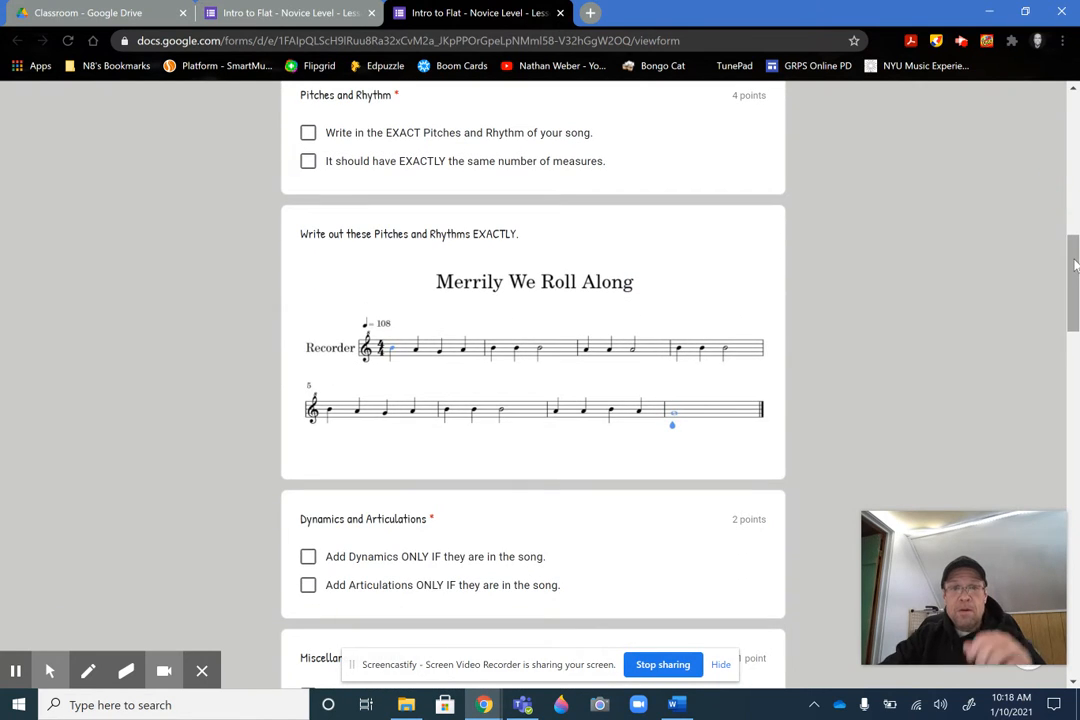
scroll(547, 342, "up", 4)
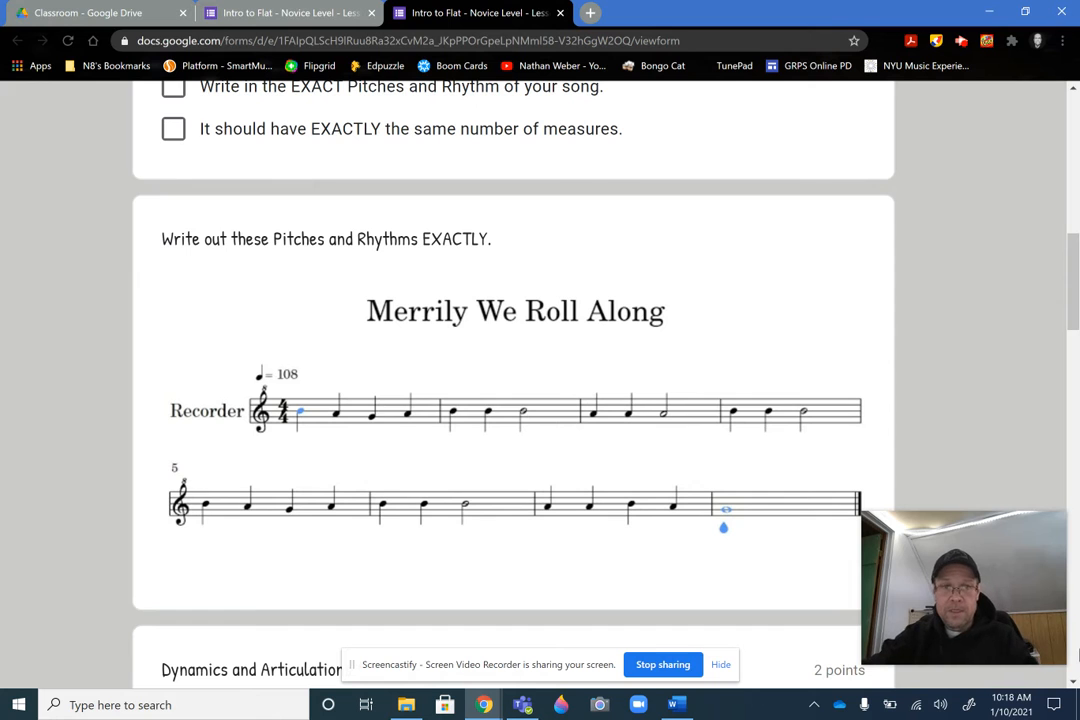
scroll(541, 343, "down", 3)
scroll(540, 356, "down", 2)
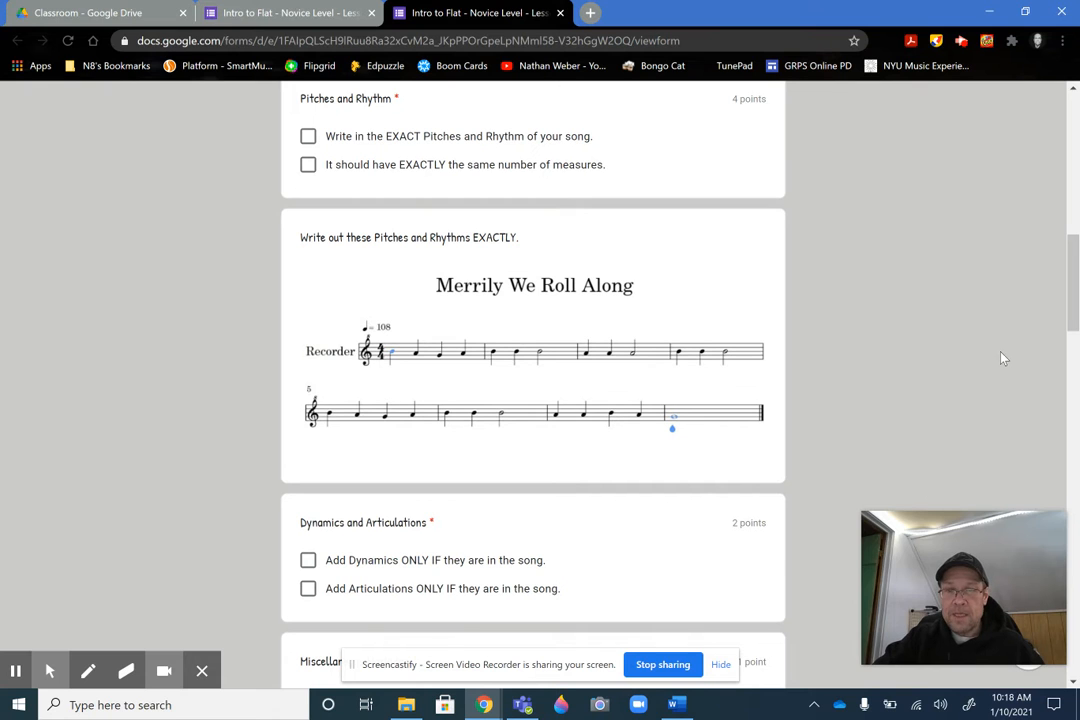
Step: Fill in the first and last name question of the form with the respondent's name
scroll(1070, 270, "up", 7)
mouse_move(1077, 155)
left_mouse_down()
mouse_move(1077, 131)
mouse_move(1077, 146)
left_mouse_up()
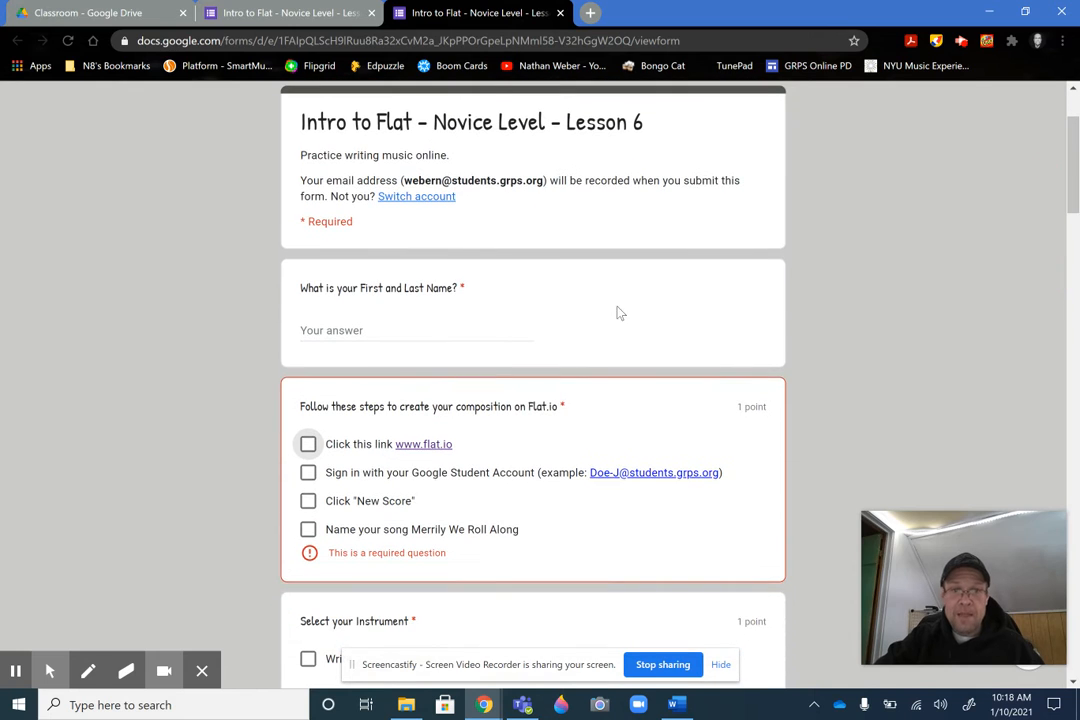
left_click(330, 332)
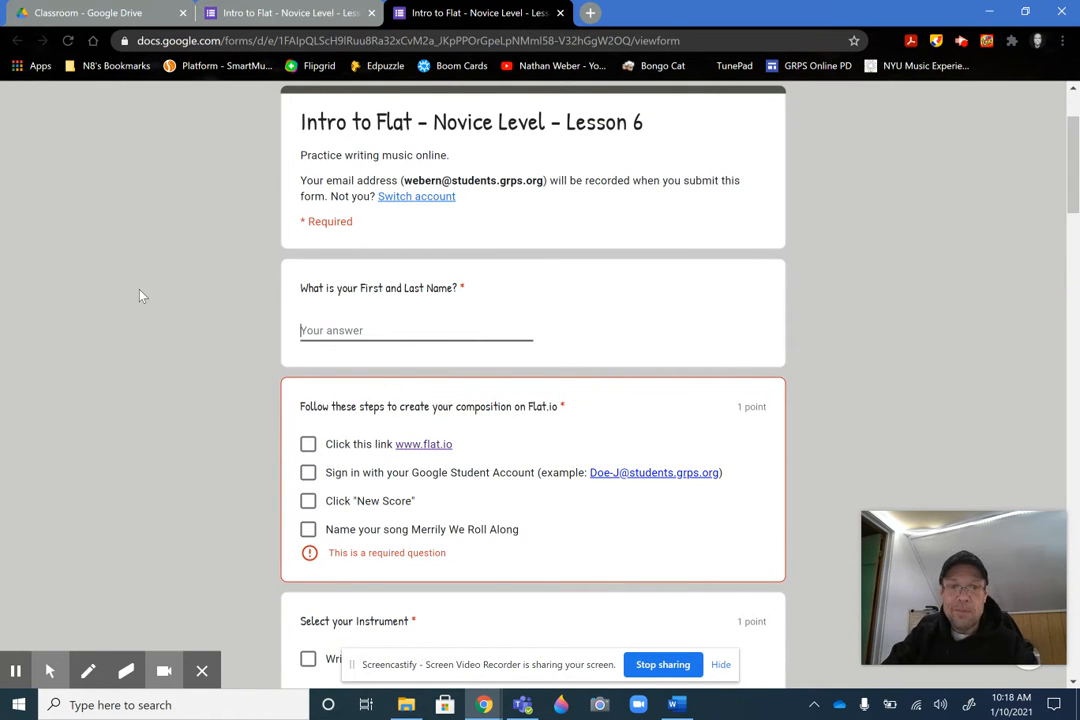
type("Mr. Weber")
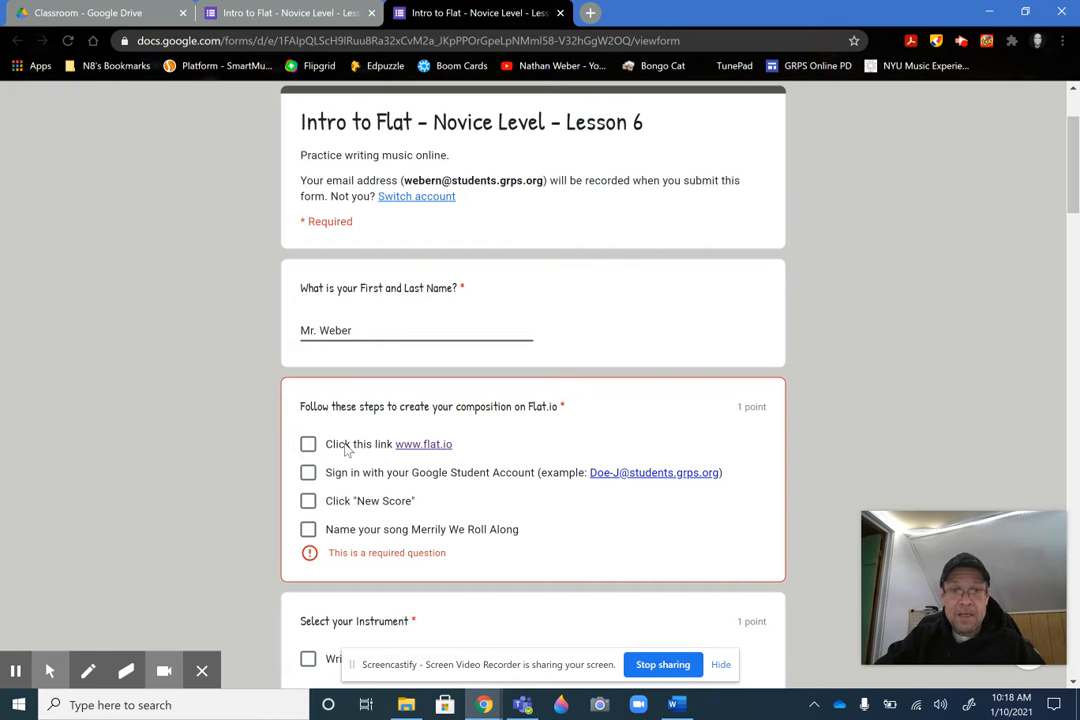
left_click(427, 447)
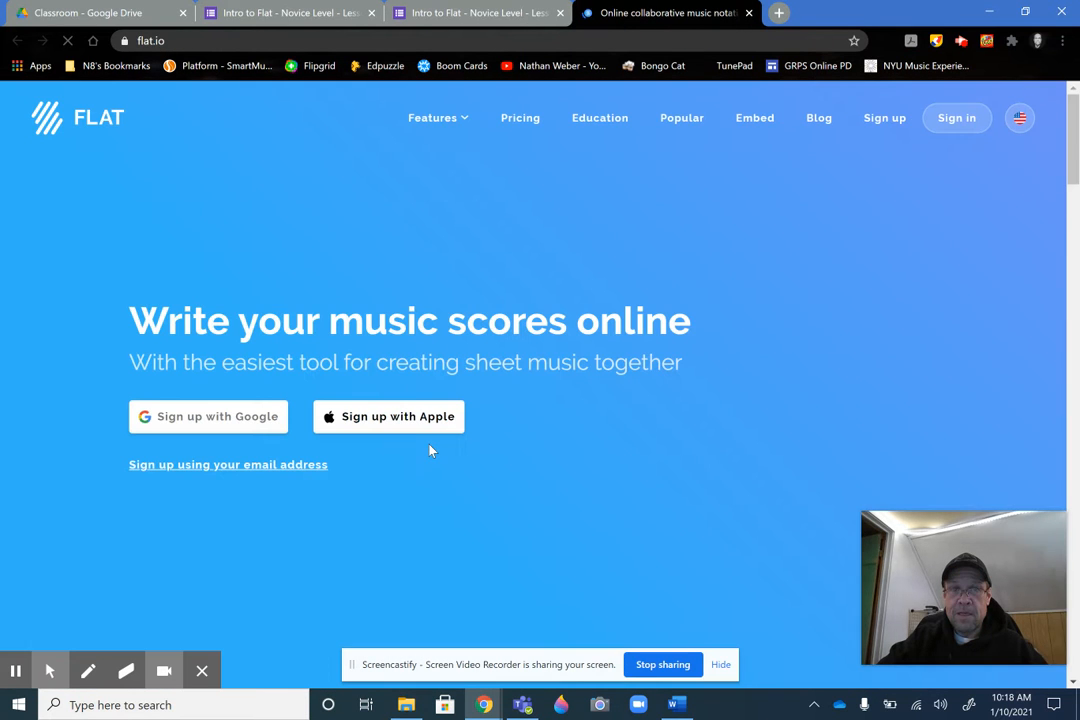
left_click(488, 12)
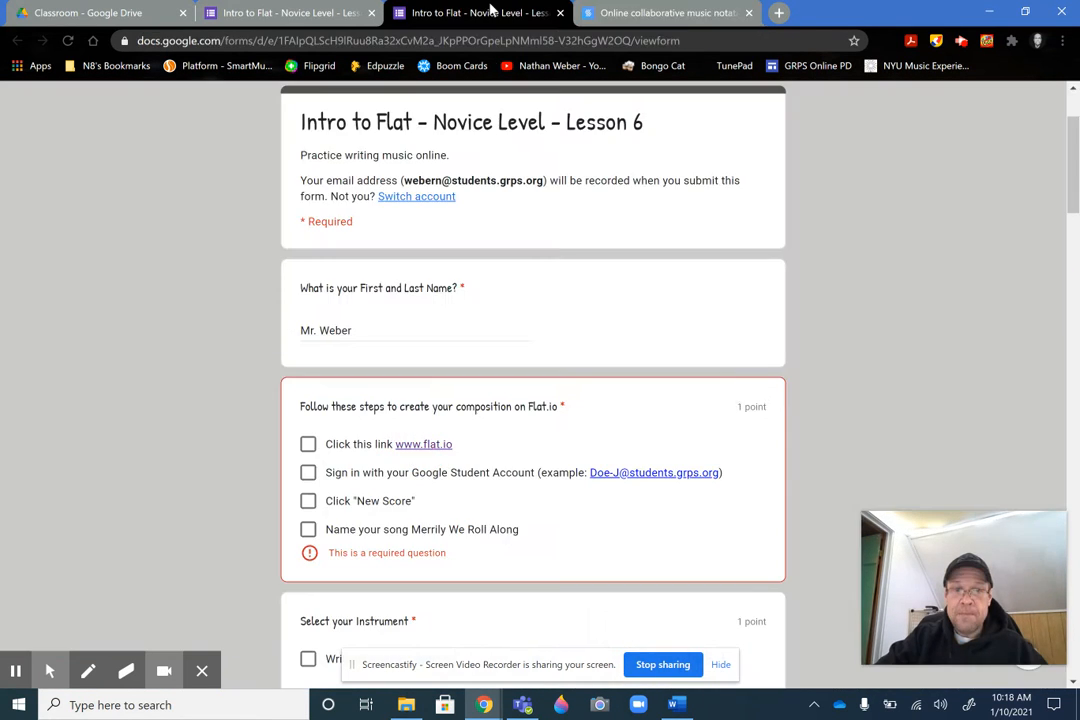
left_click(308, 444)
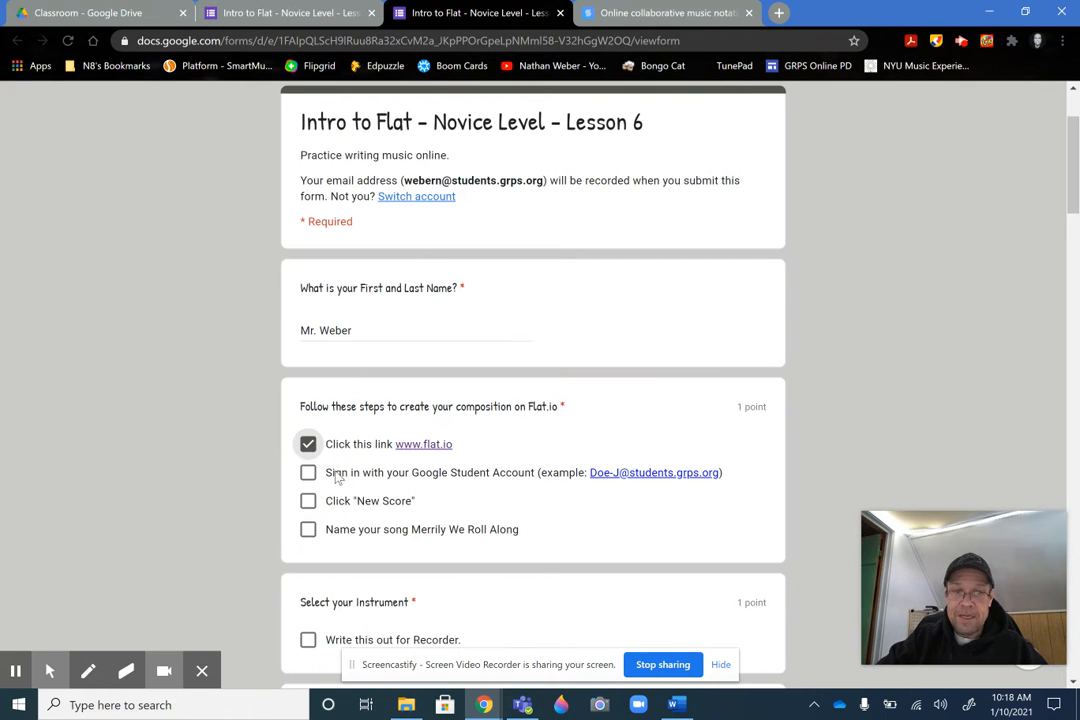
Step: Sign in to Flat with the Google student account and check off the sign-in item in the form
key("ctrl+Tab")
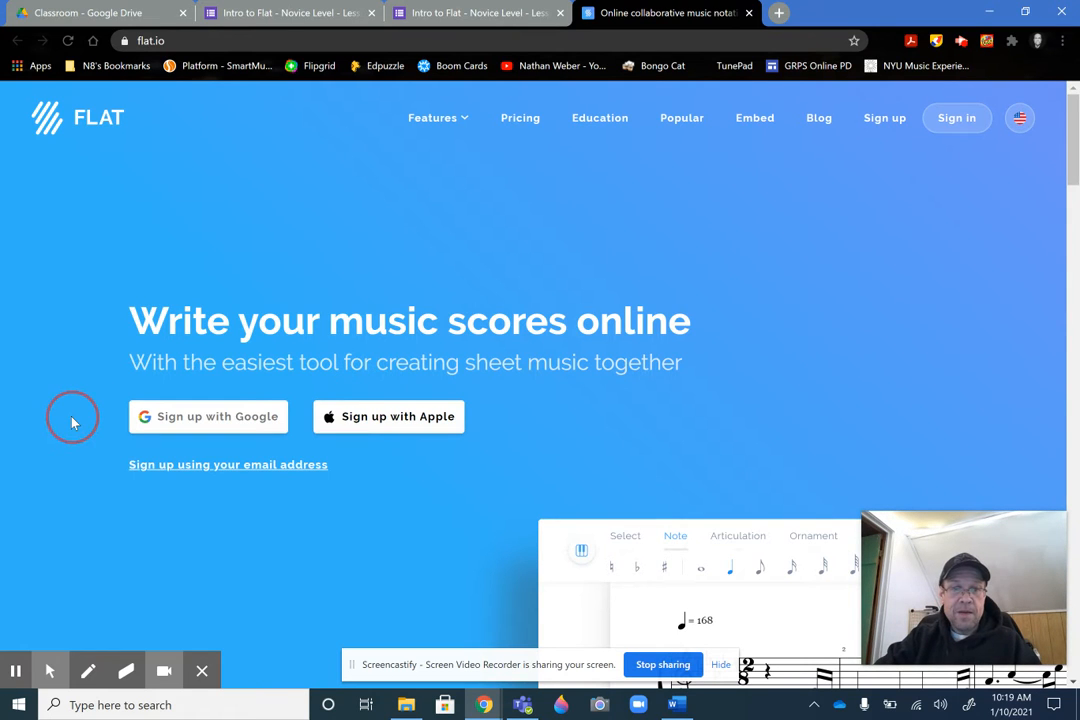
left_click(226, 428)
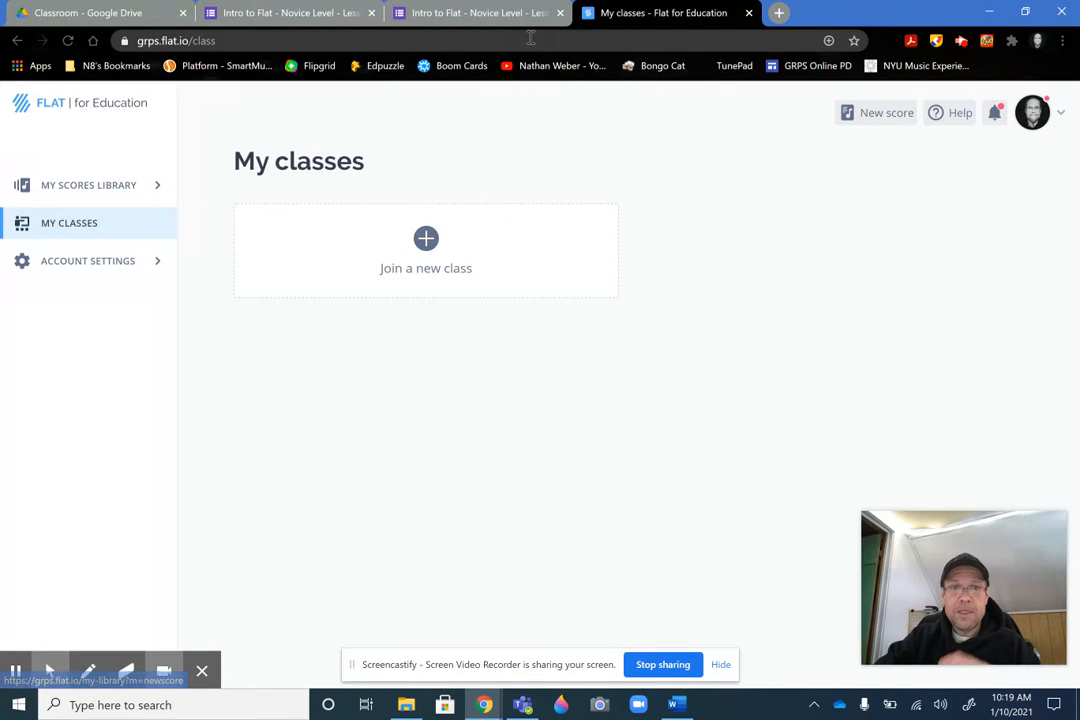
left_click(486, 14)
left_click(308, 472)
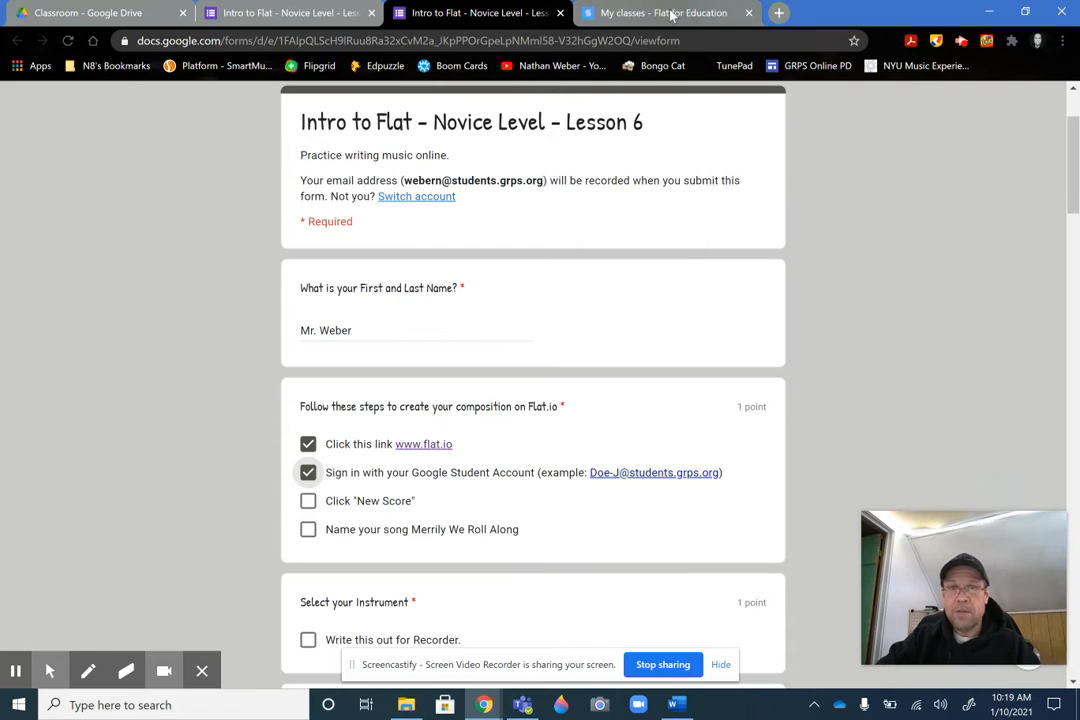
Step: Start a new score in Flat and check off the "New Score" item in the form
left_click(600, 16)
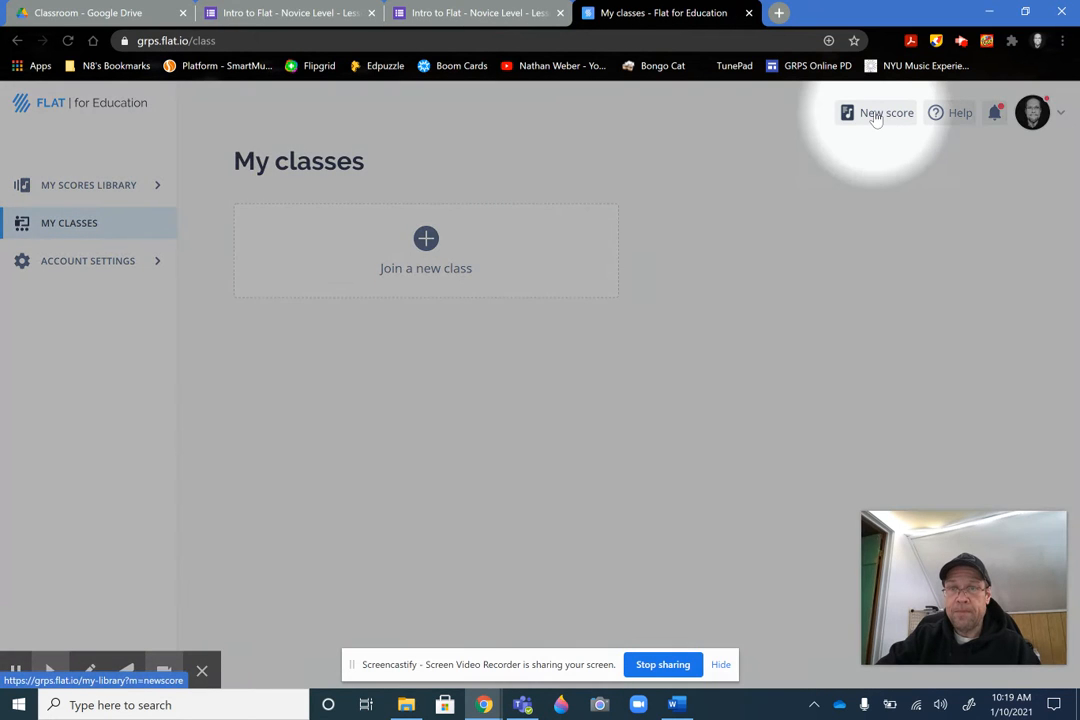
left_click(875, 114)
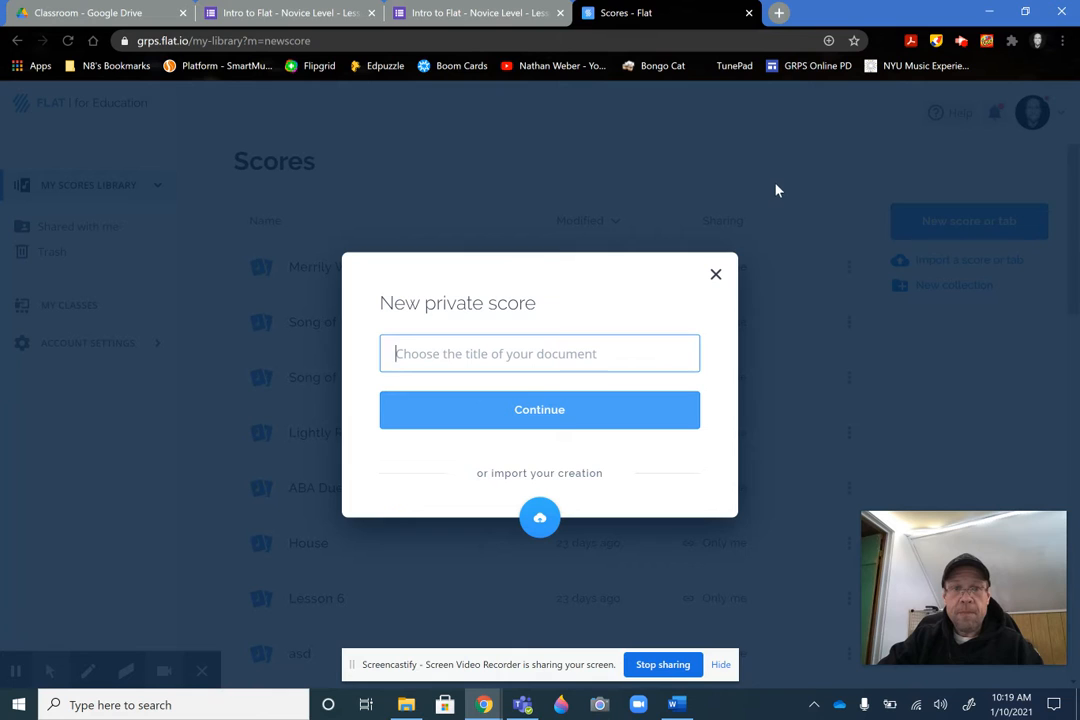
left_click(459, 24)
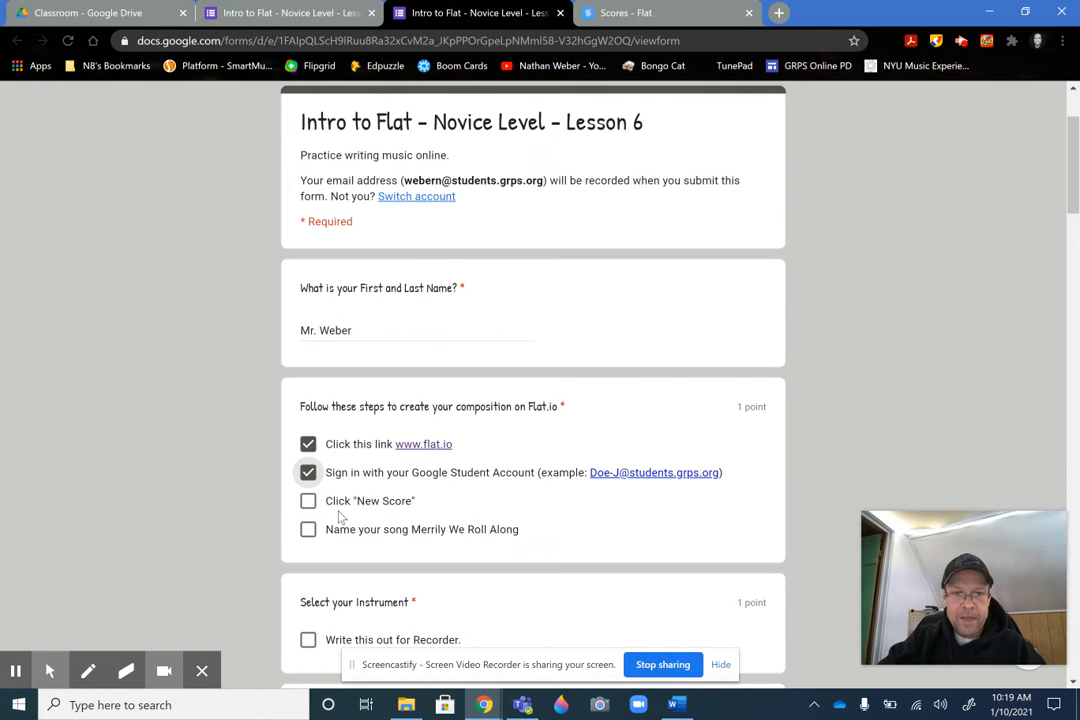
left_click(308, 501)
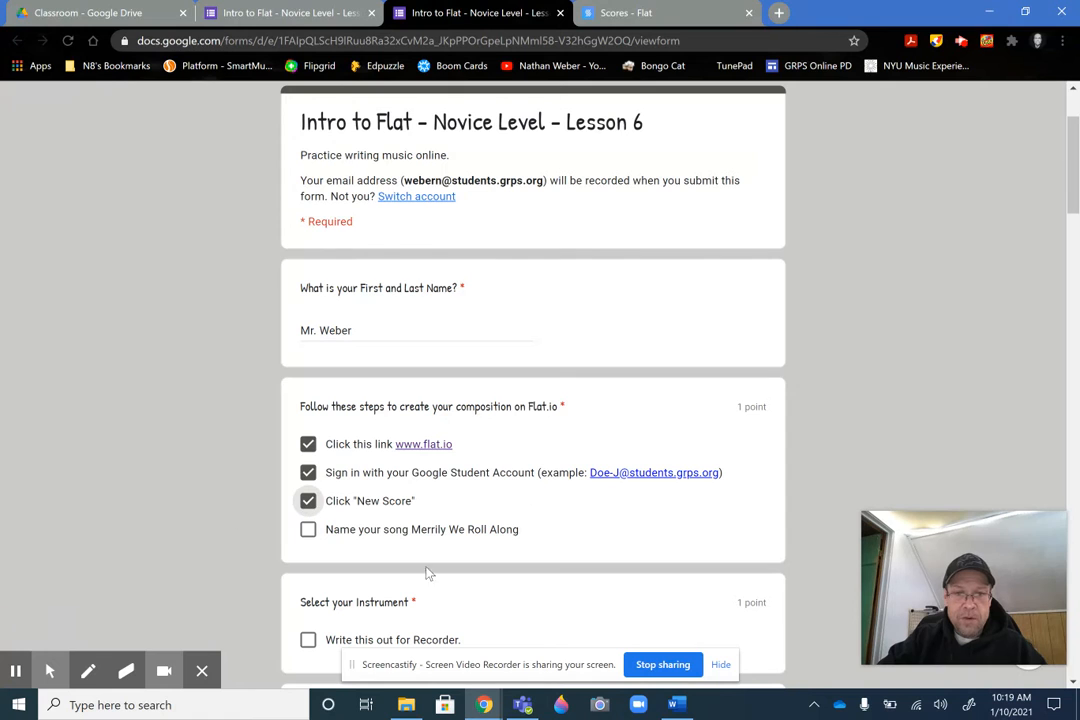
Step: Title the new private score "Merrily We Roll Along", continue to instrument selection, and check off the naming item in the form
key("alt+f")
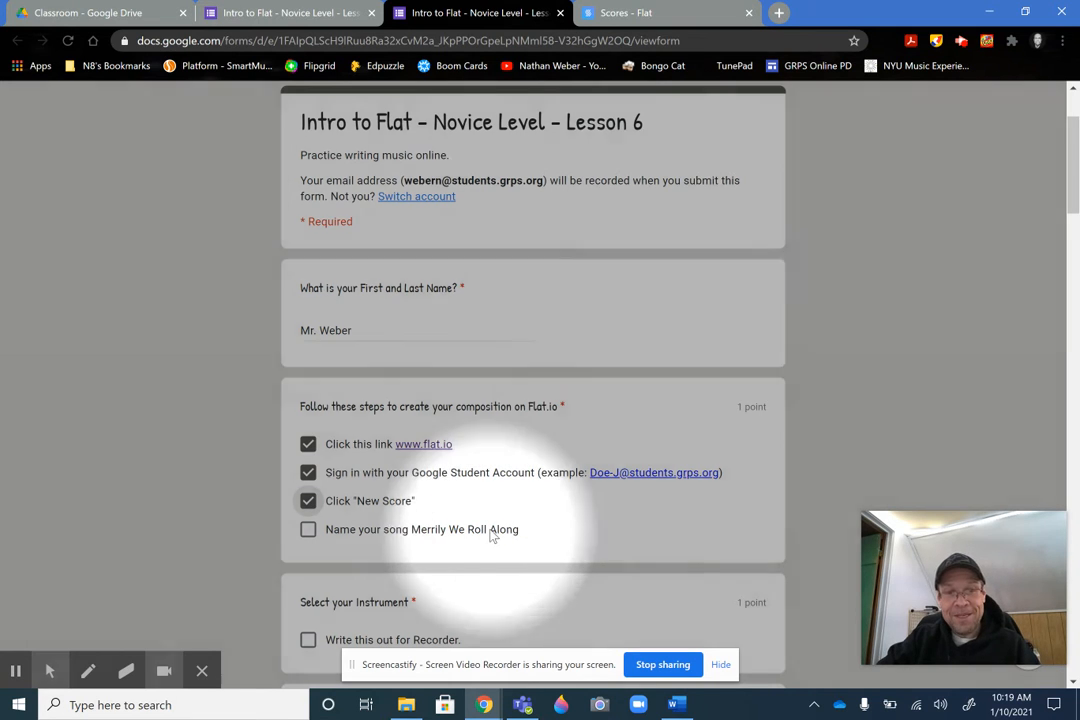
key("alt+f")
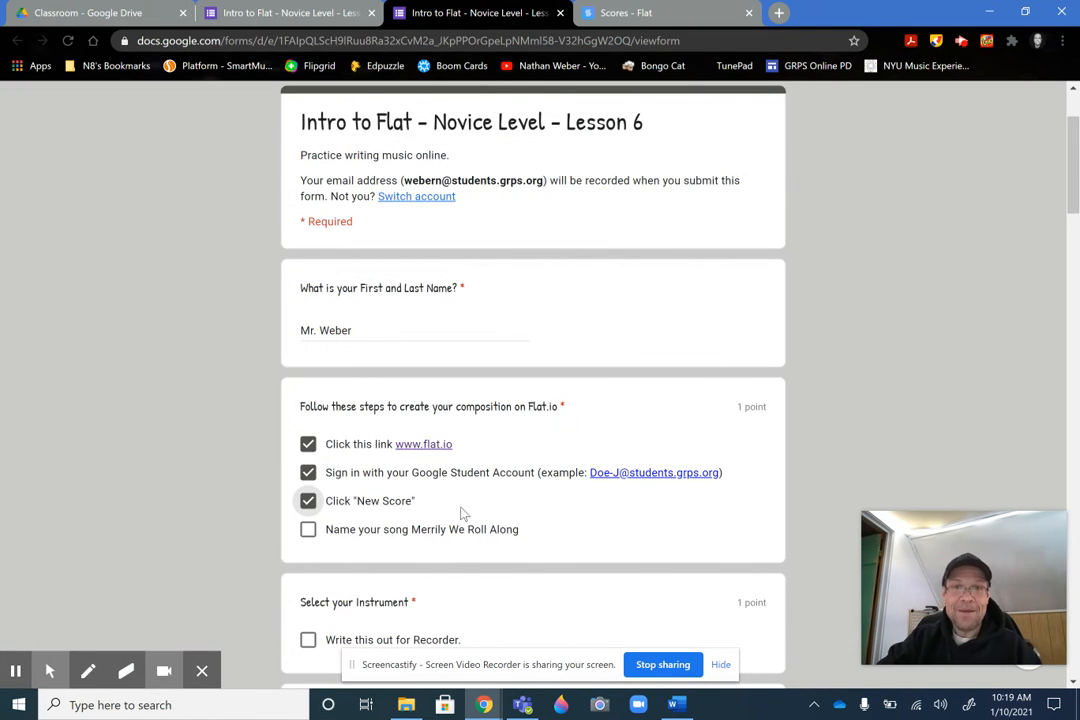
left_click(625, 13)
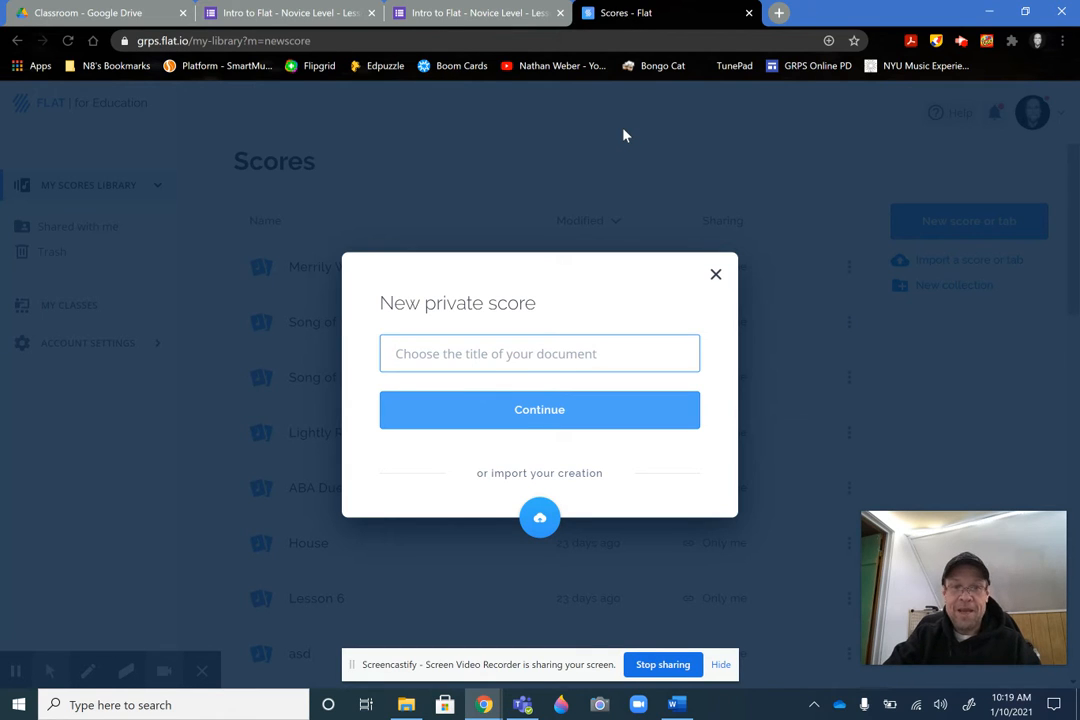
type("Merrily We Roll Along")
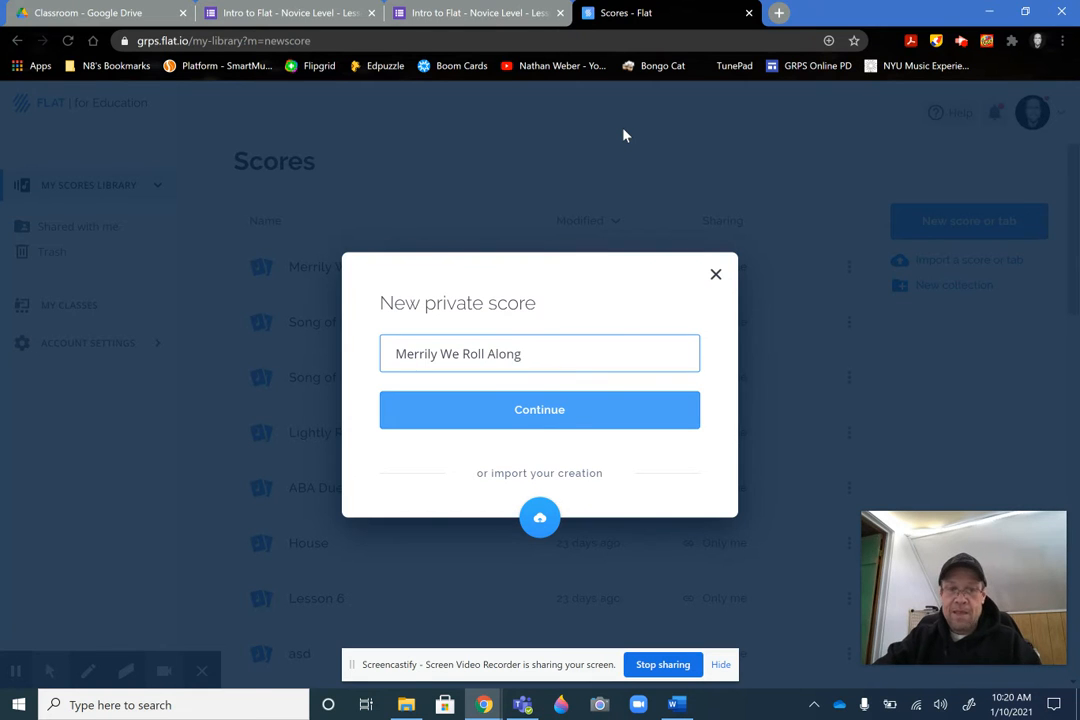
left_click(569, 416)
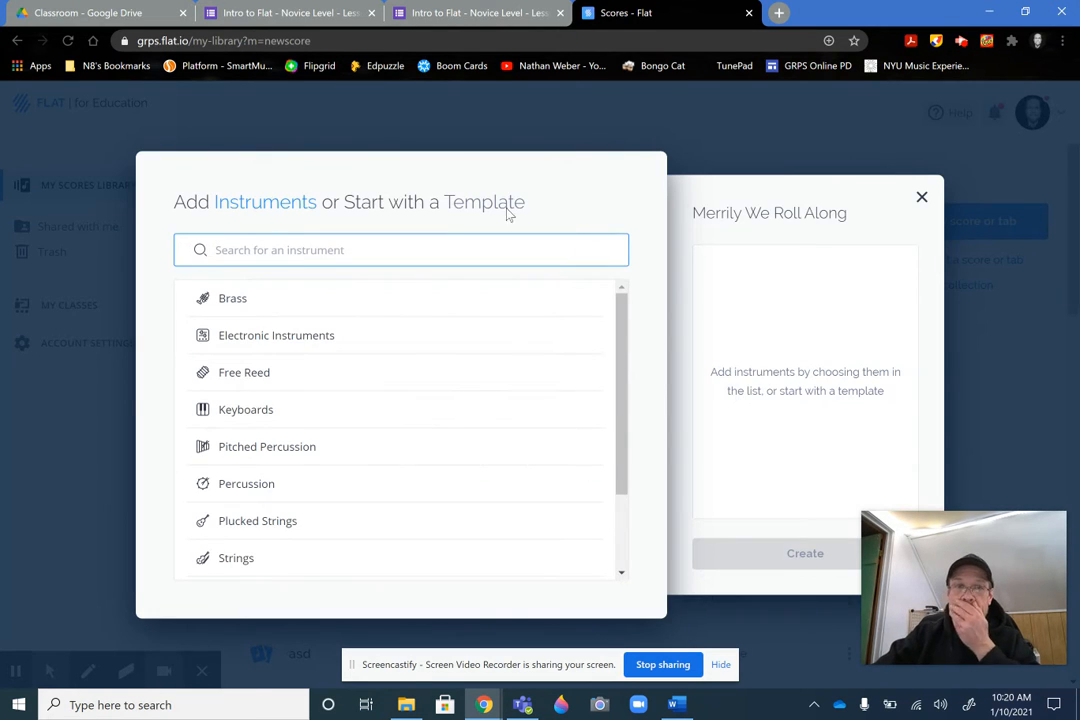
left_click(475, 12)
left_click(310, 530)
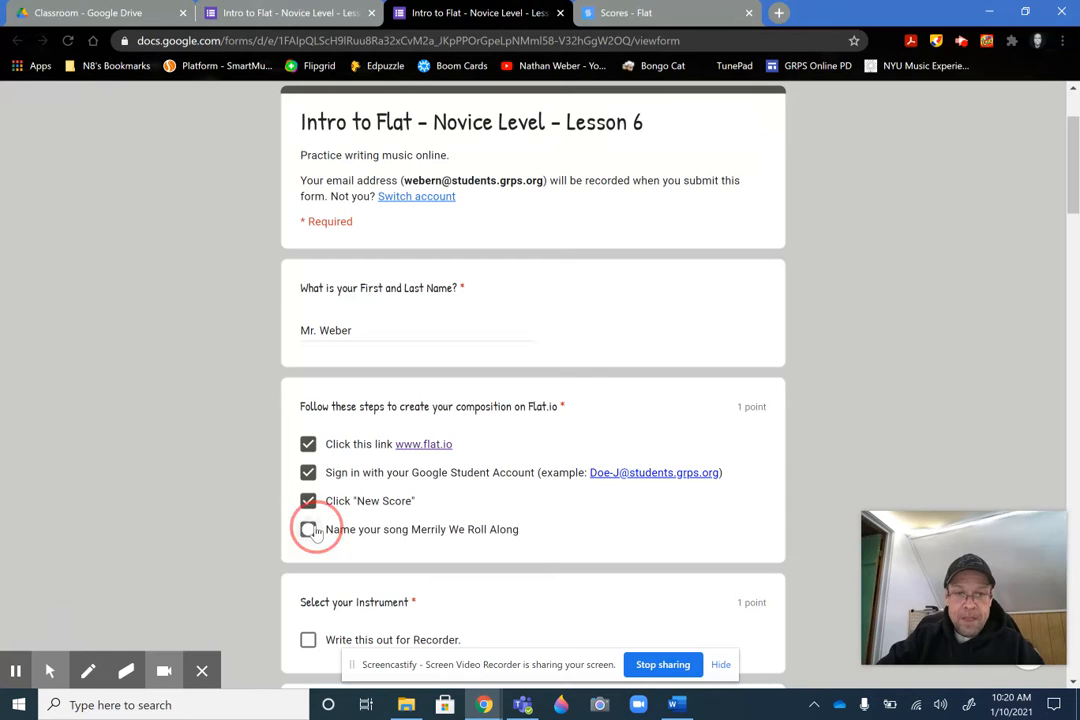
left_click(754, 406)
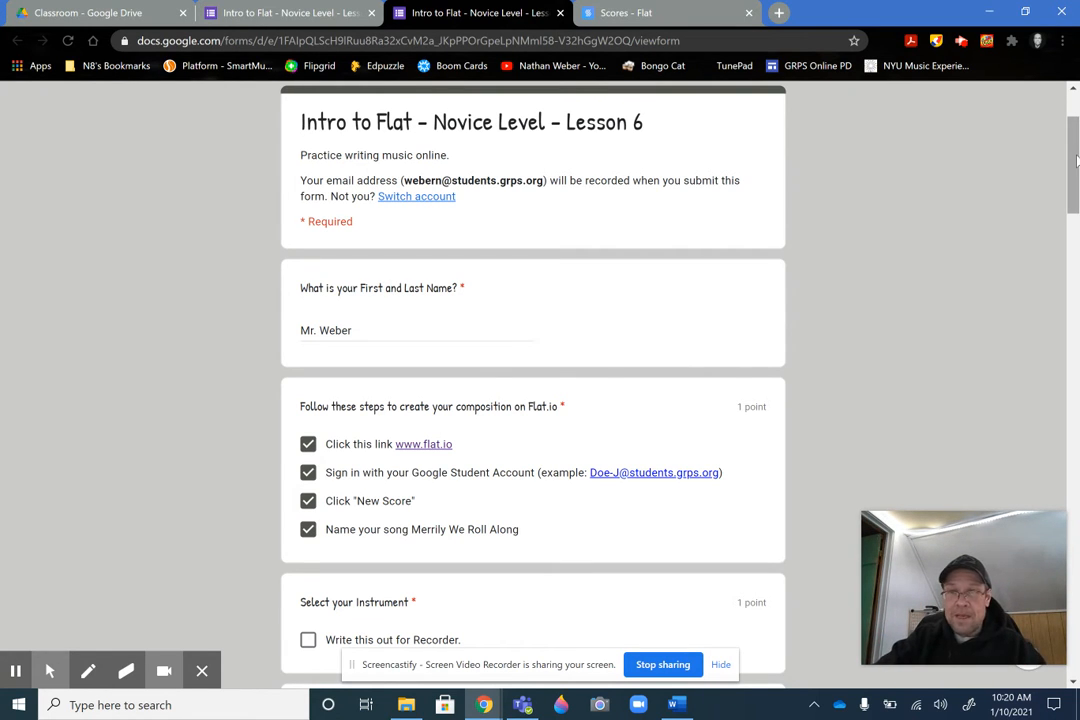
Step: Create the score in Flat with Recorder as its instrument, with the form's "Write this out for Recorder" item checked off
scroll(1070, 120, "down", 3)
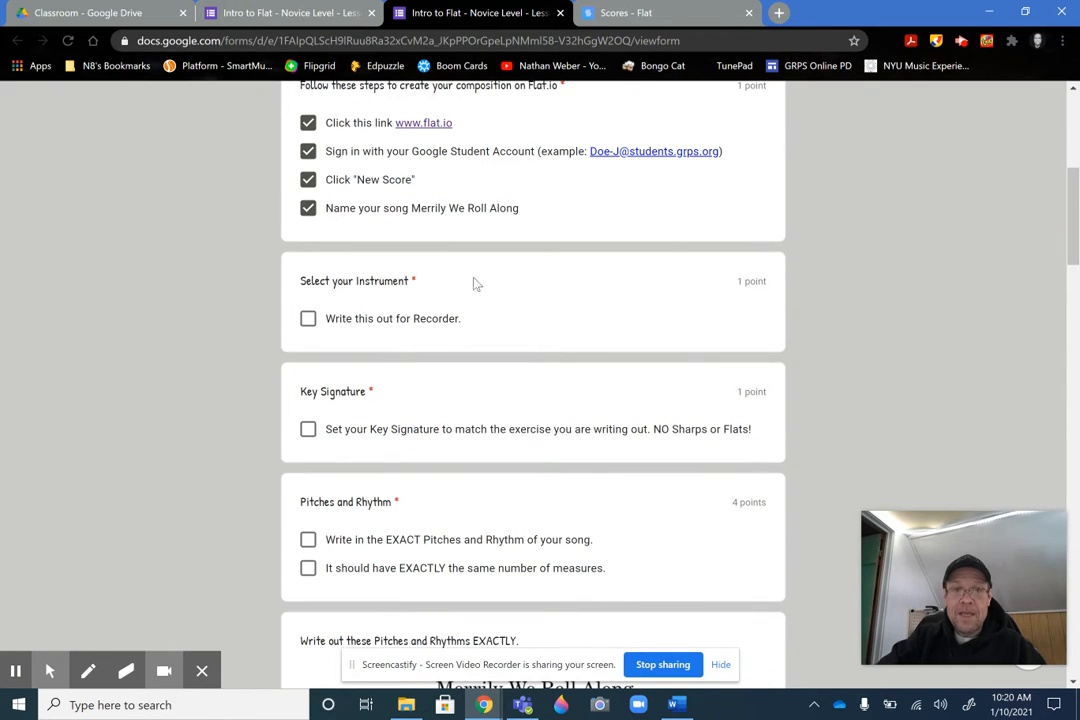
left_click(434, 322)
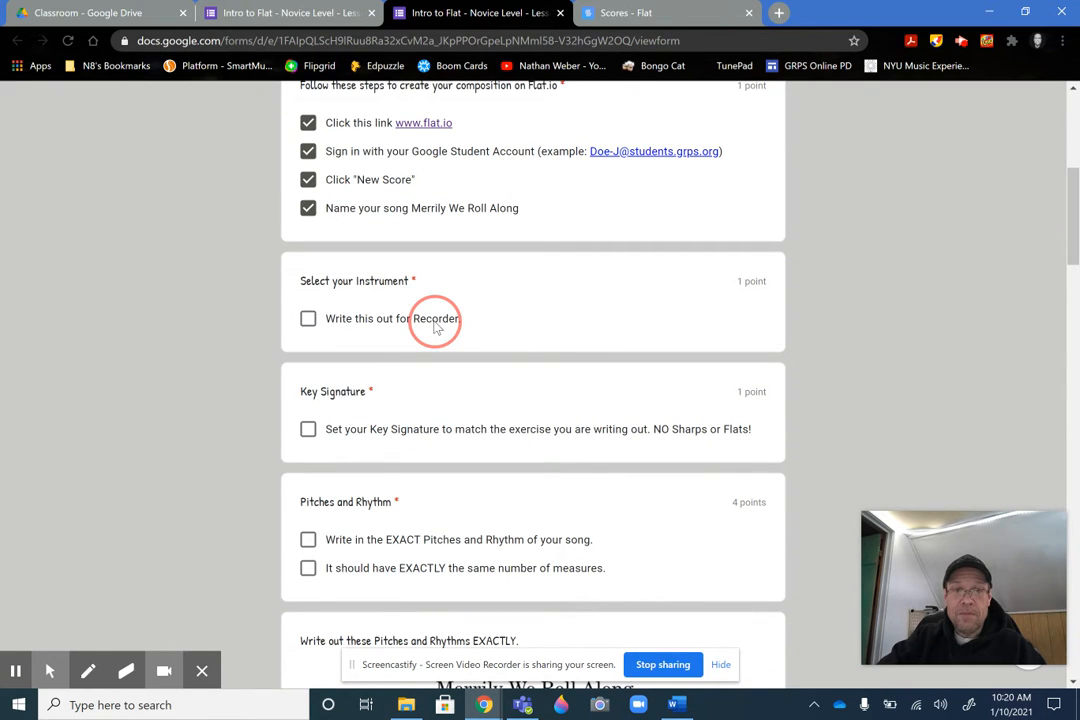
left_click(610, 13)
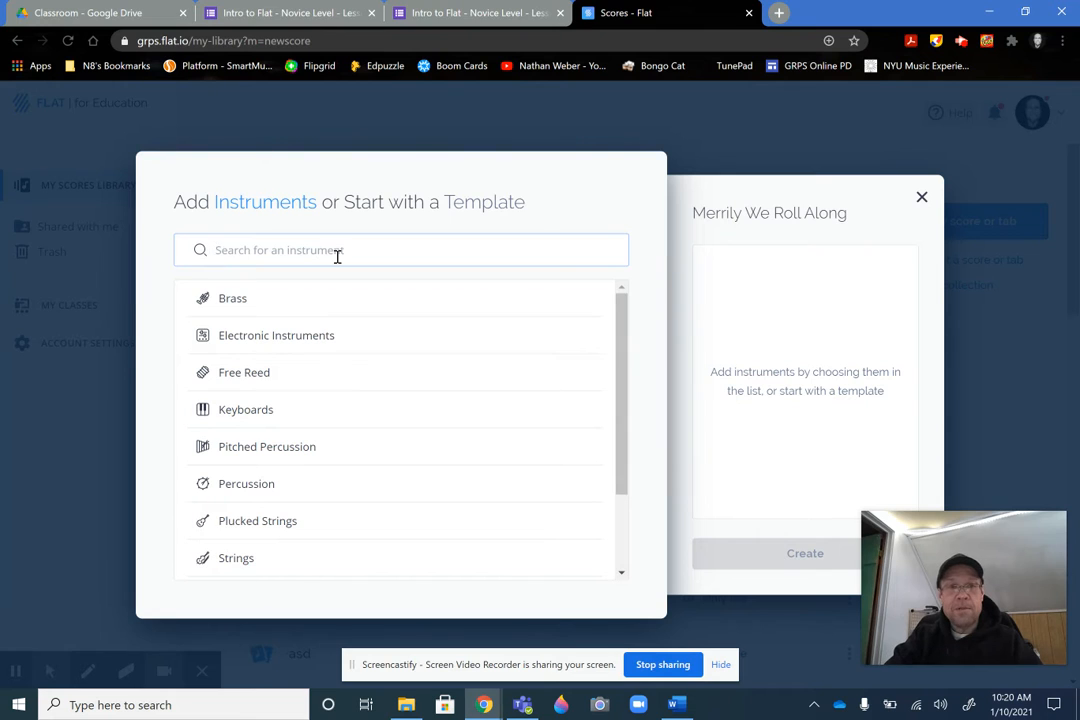
type("rec")
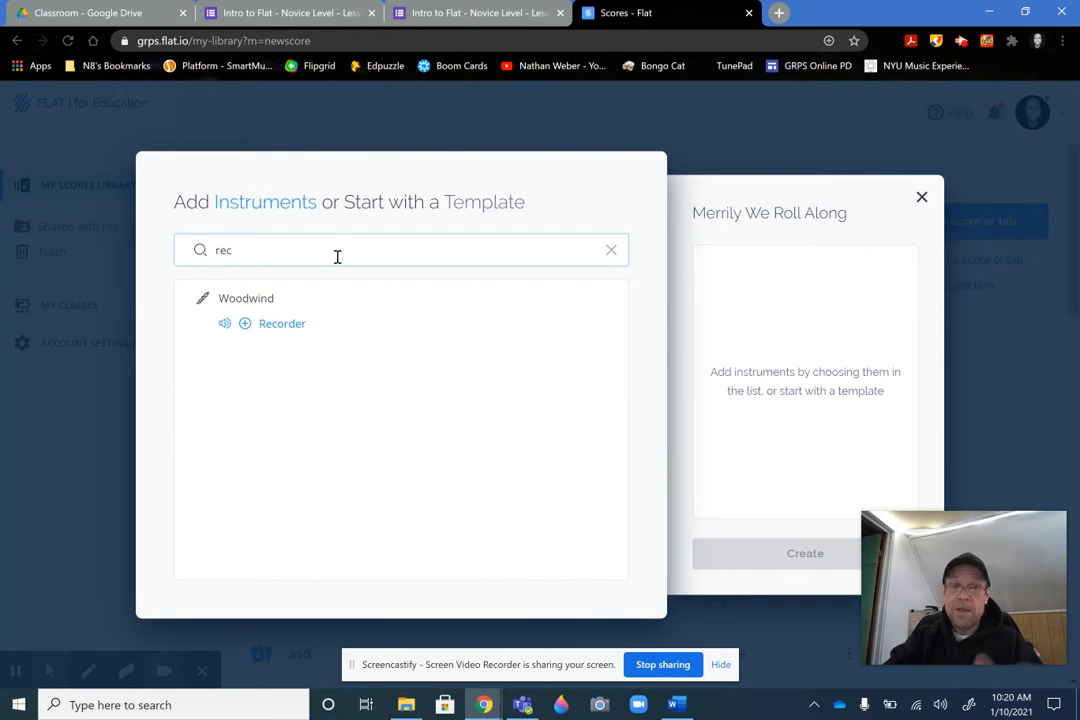
left_click(284, 334)
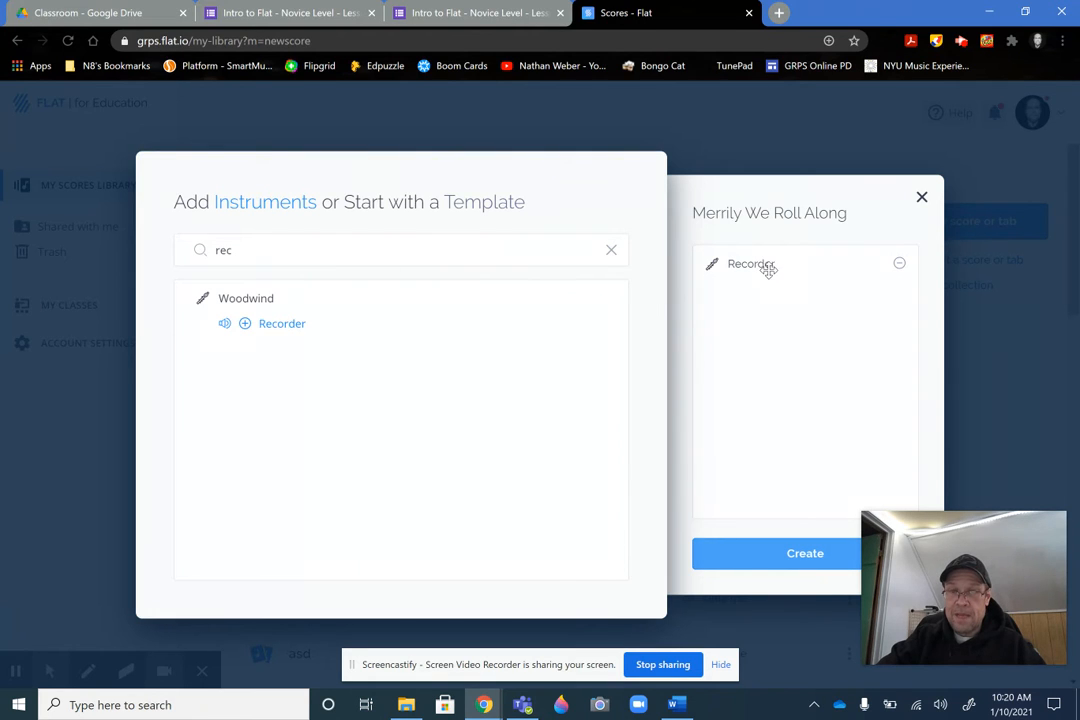
left_click(790, 558)
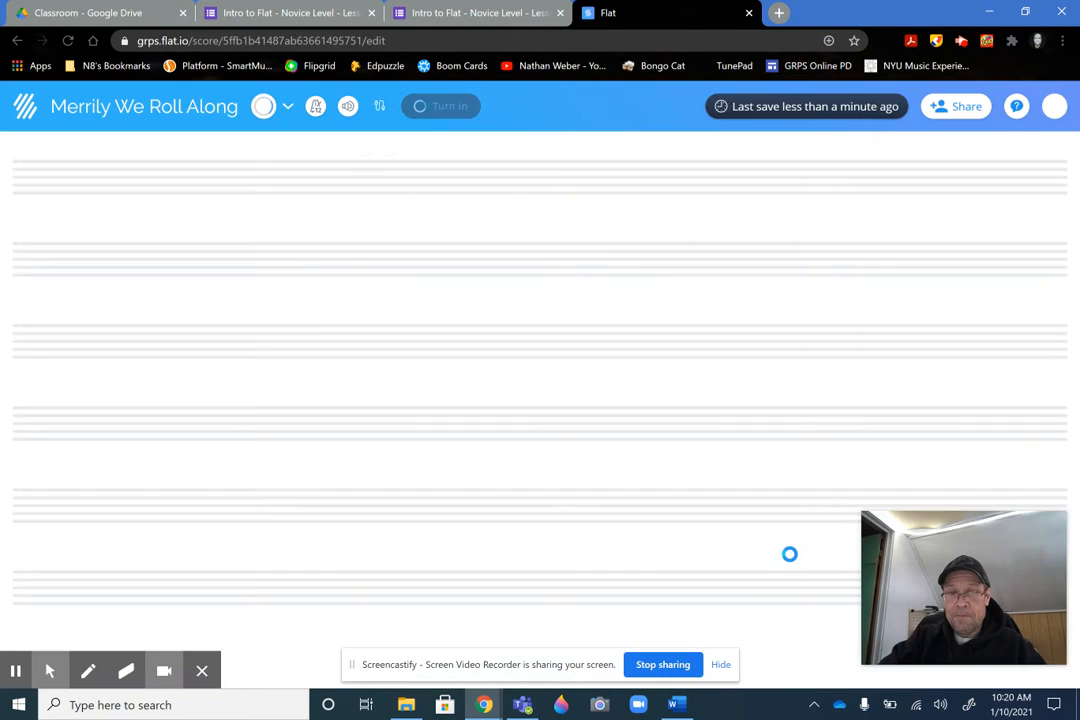
left_click(505, 14)
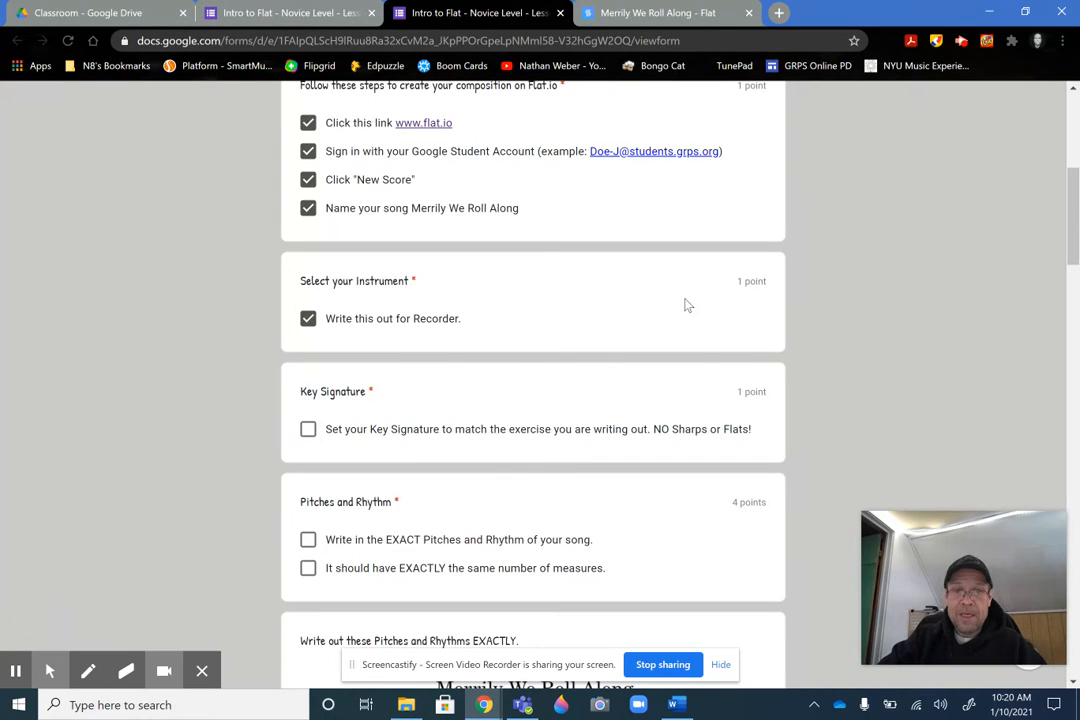
left_click(755, 280)
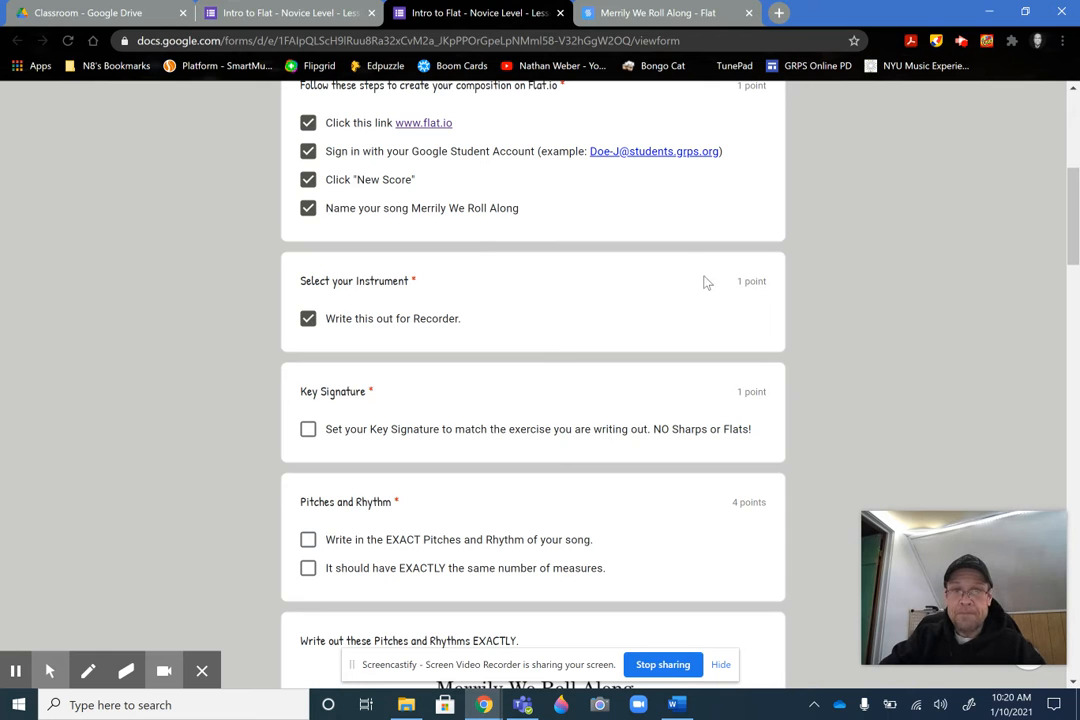
Step: Move the Merrily We Roll Along score out of the form's browser window into its own window
left_click(632, 11)
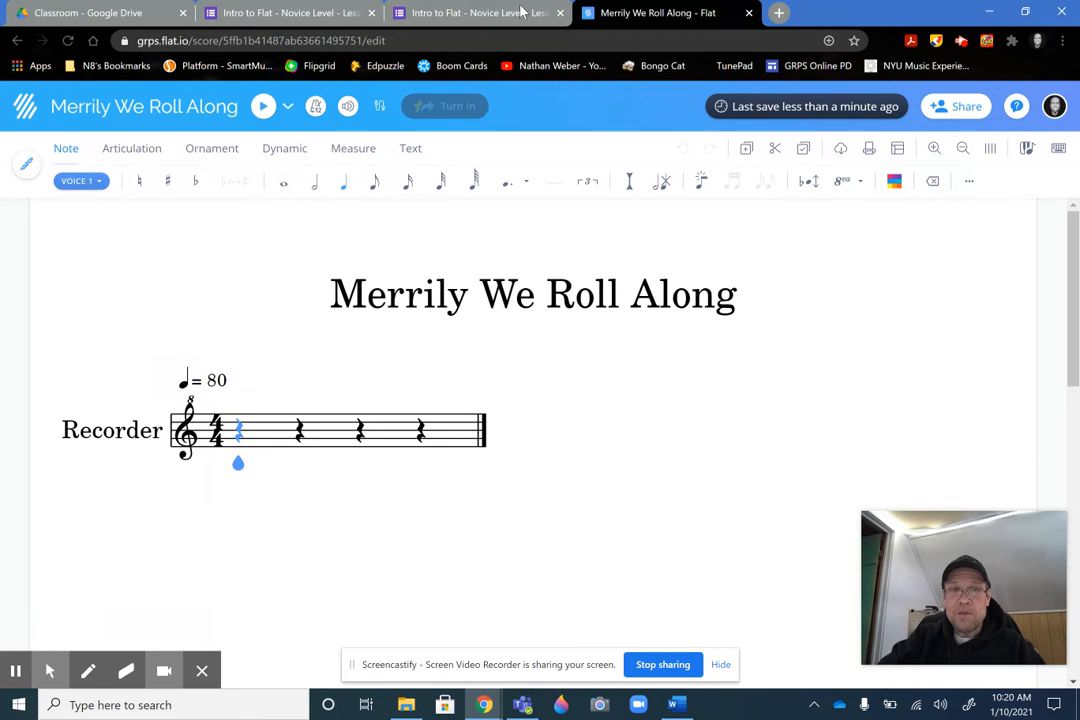
right_click(658, 16)
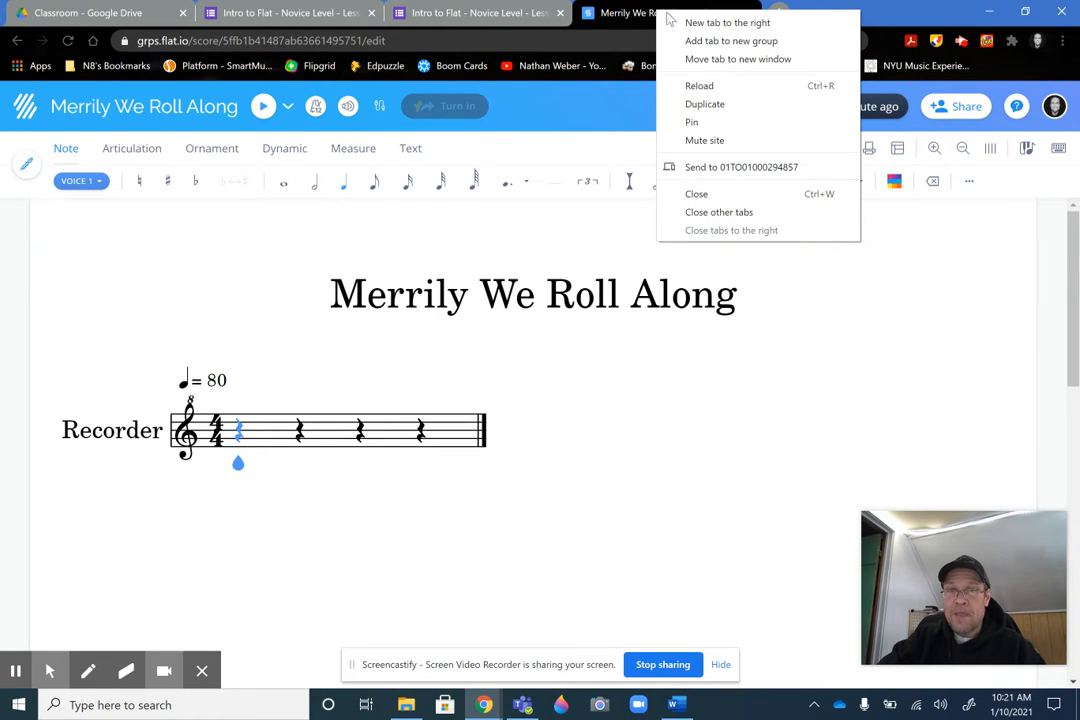
left_click(704, 60)
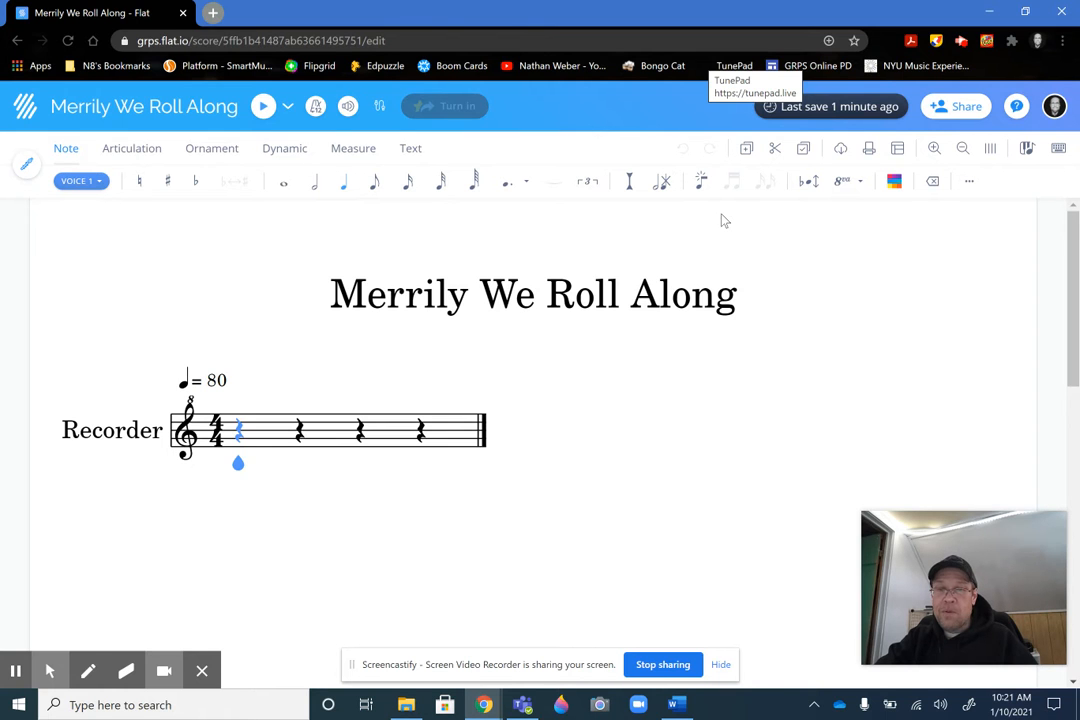
Step: Check the form's Key Signature requirement against the recorder score
key("alt+Tab")
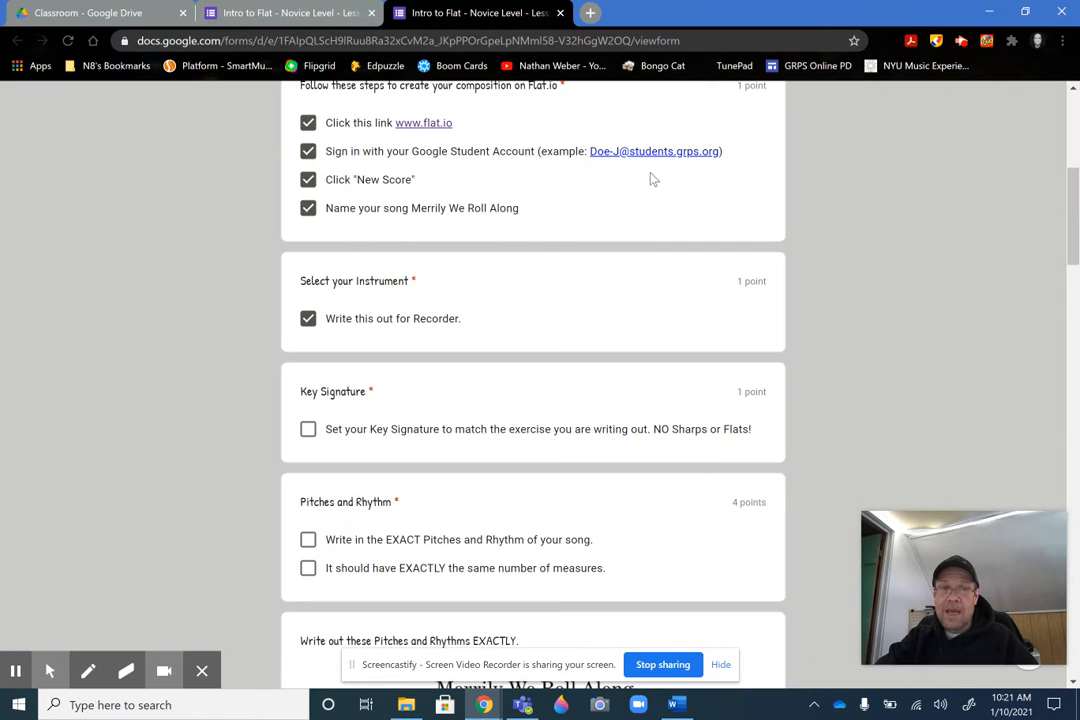
key("alt+Tab")
key("alt+Tab")
key("alt+Tab")
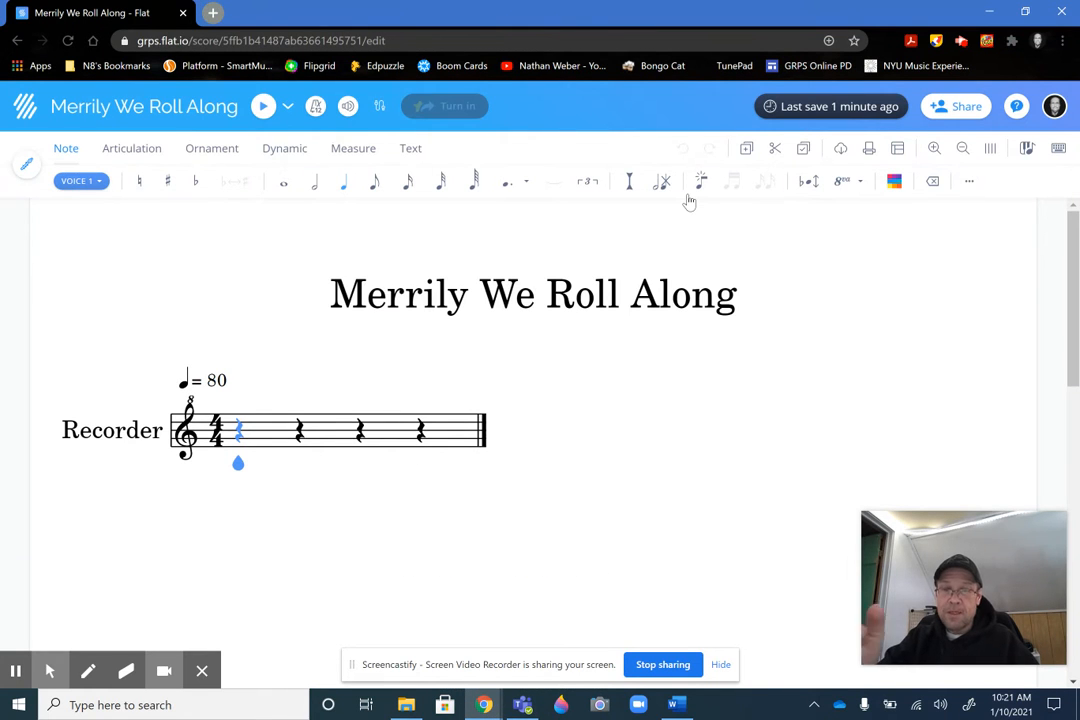
key("alt+Tab")
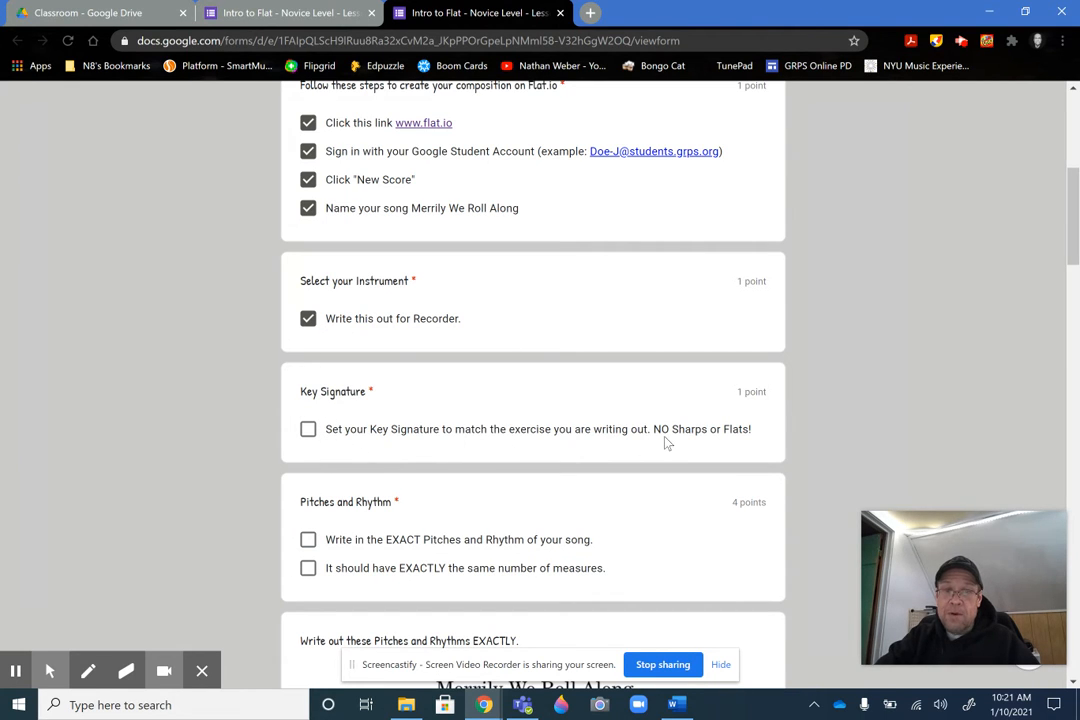
key("alt+Tab")
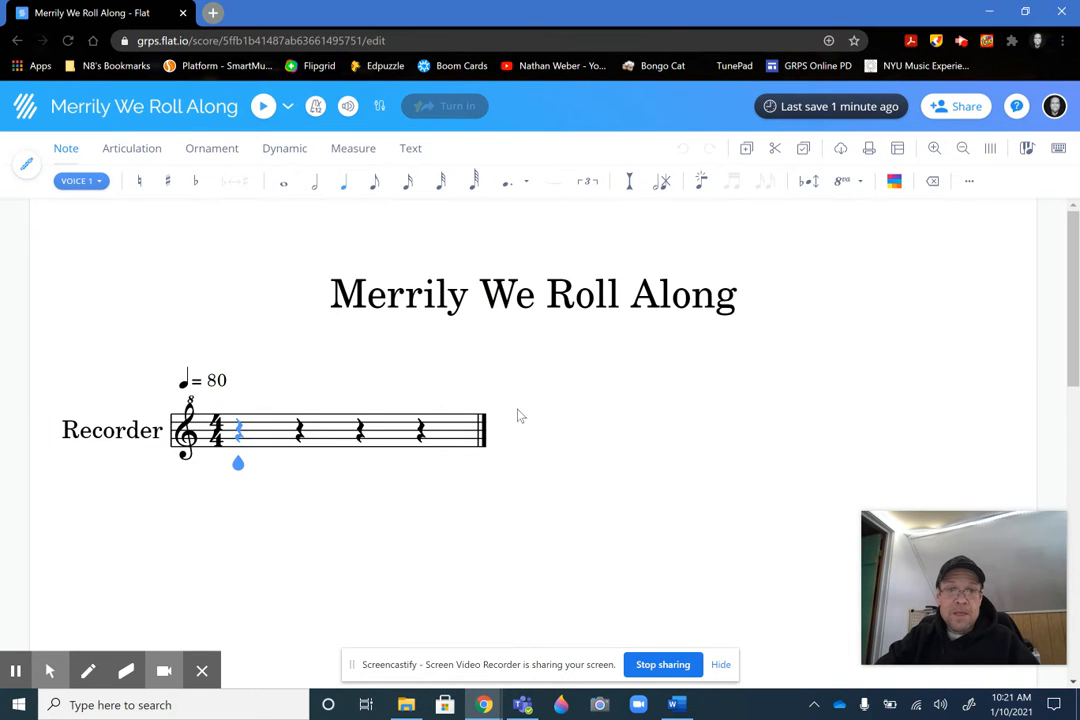
Step: Set the recorder score's key signature to no sharps or flats for all the parts
key("alt+f")
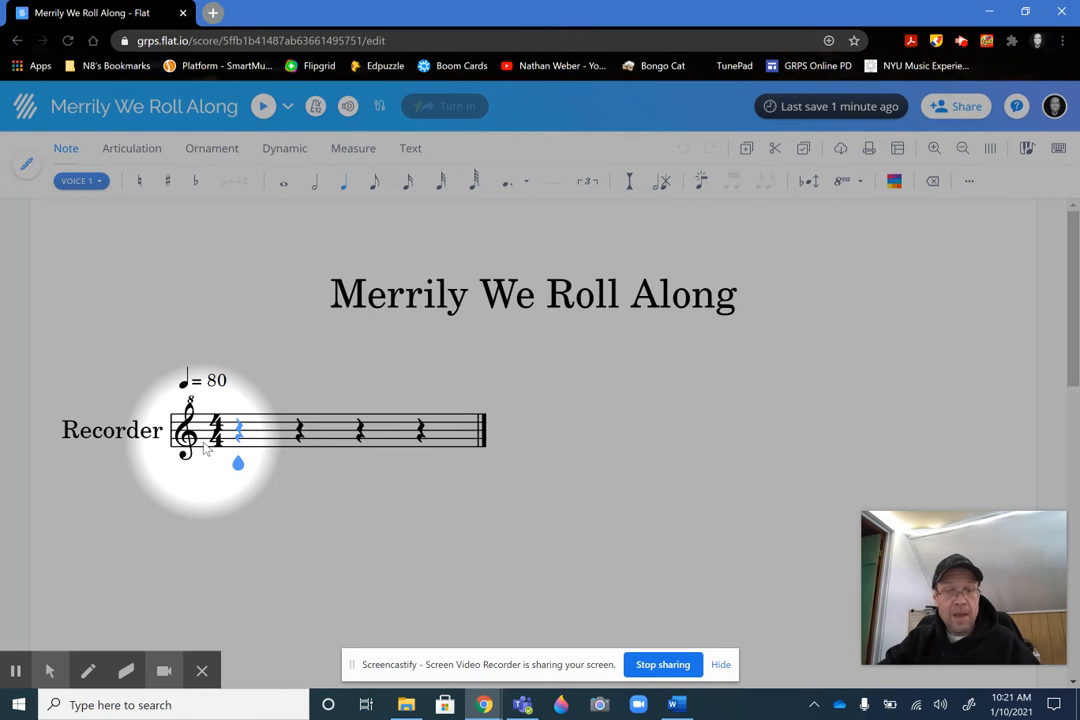
key("alt+f")
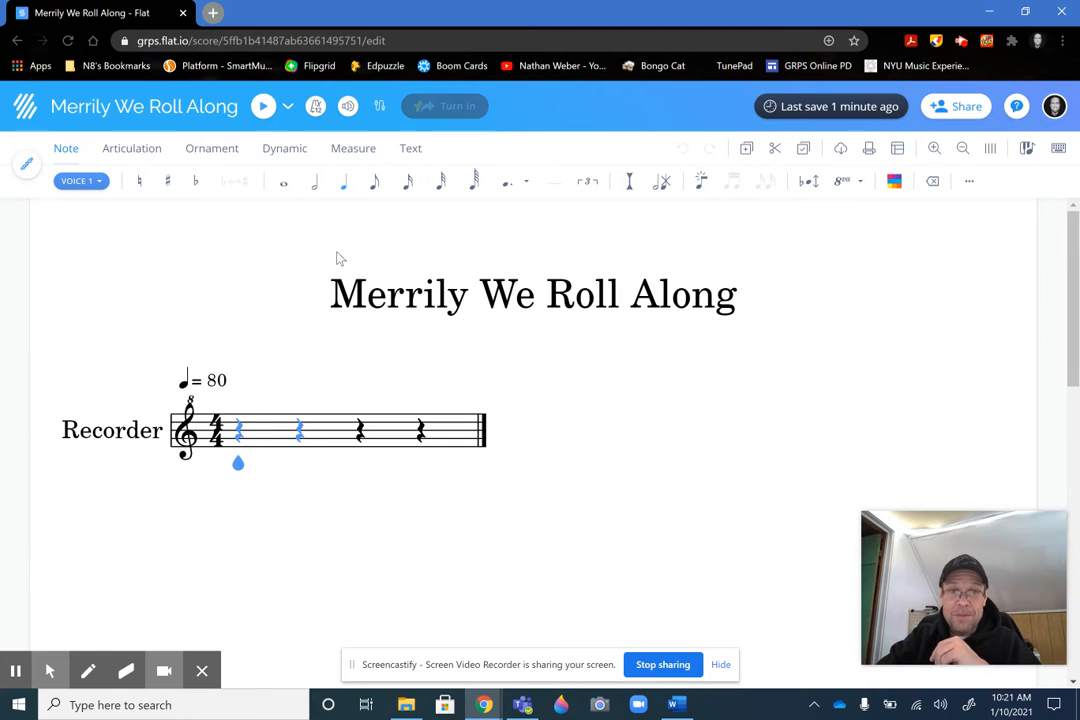
key("alt+f")
key("alt+f")
left_click(353, 150)
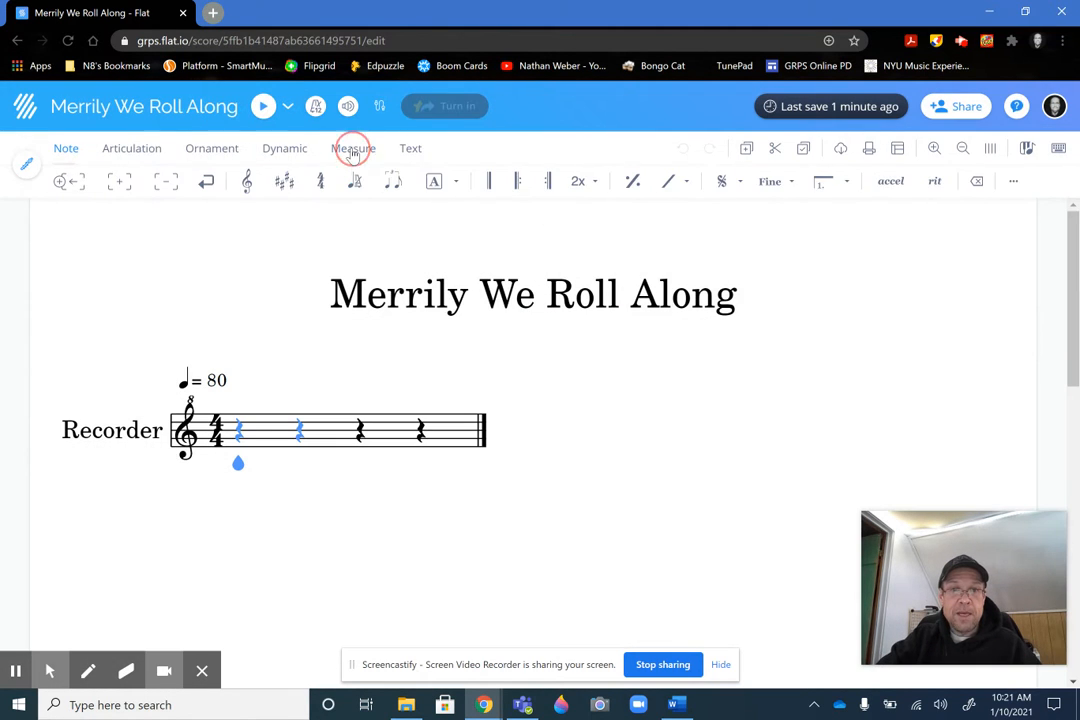
key("alt+f")
left_click(283, 183)
key("alt+f")
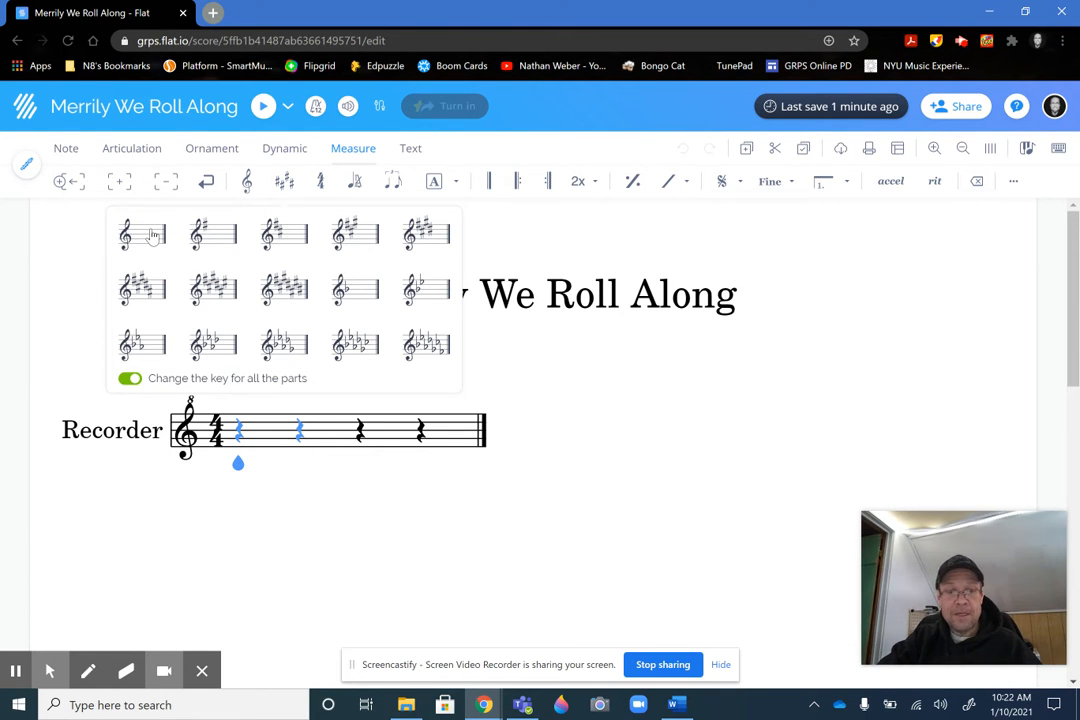
key("alt+f")
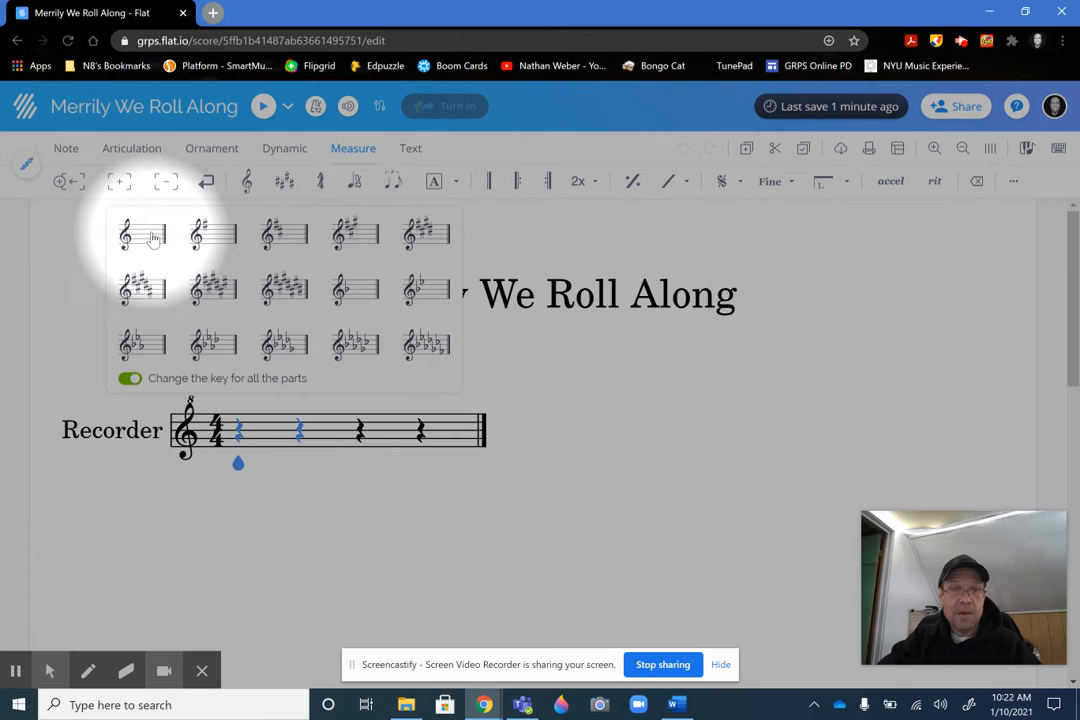
left_click(152, 237)
key("alt+f")
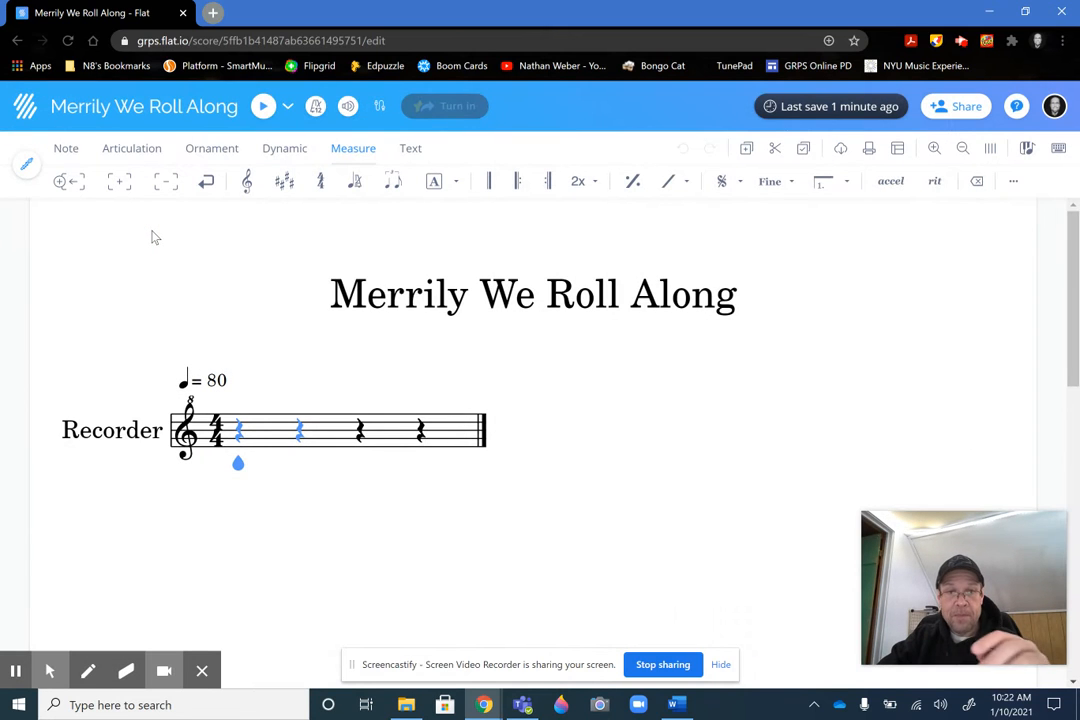
key("shift+Right")
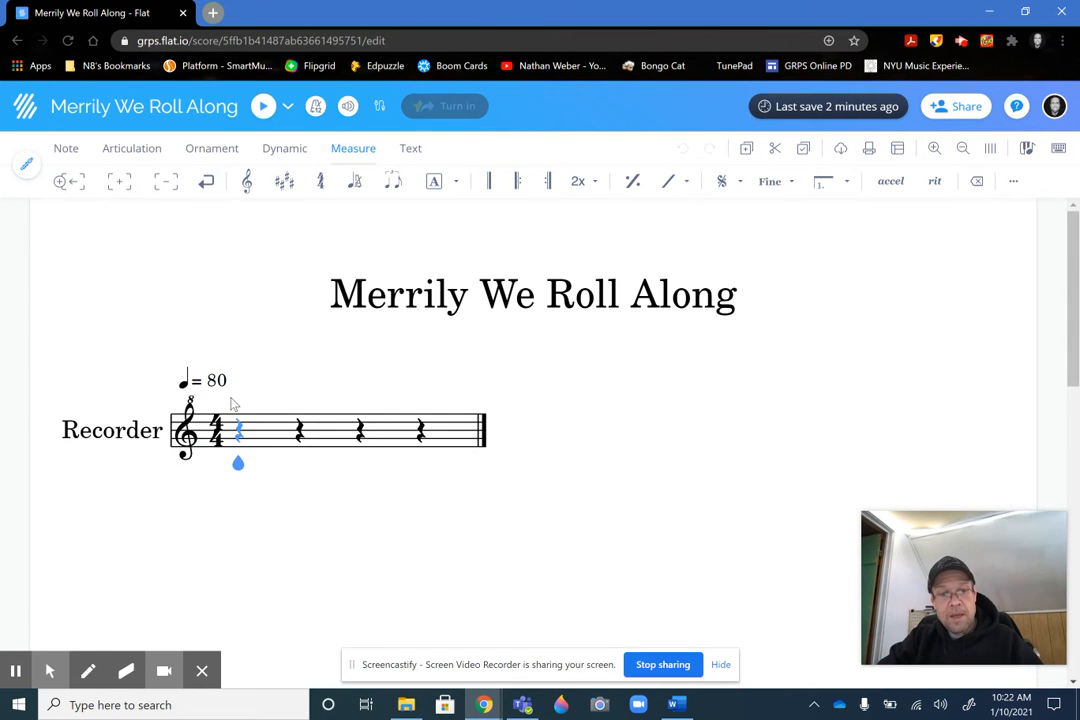
Step: Return to the lesson form and check off its Key Signature item
key("alt+Tab")
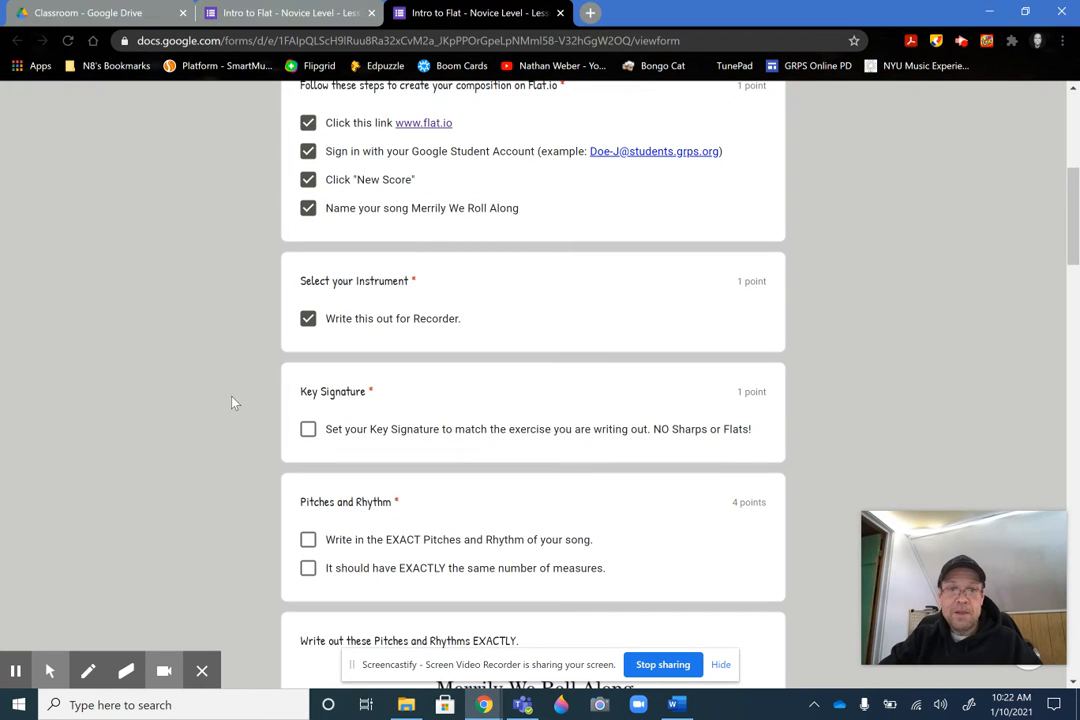
key("alt+Tab")
key("alt+Tab")
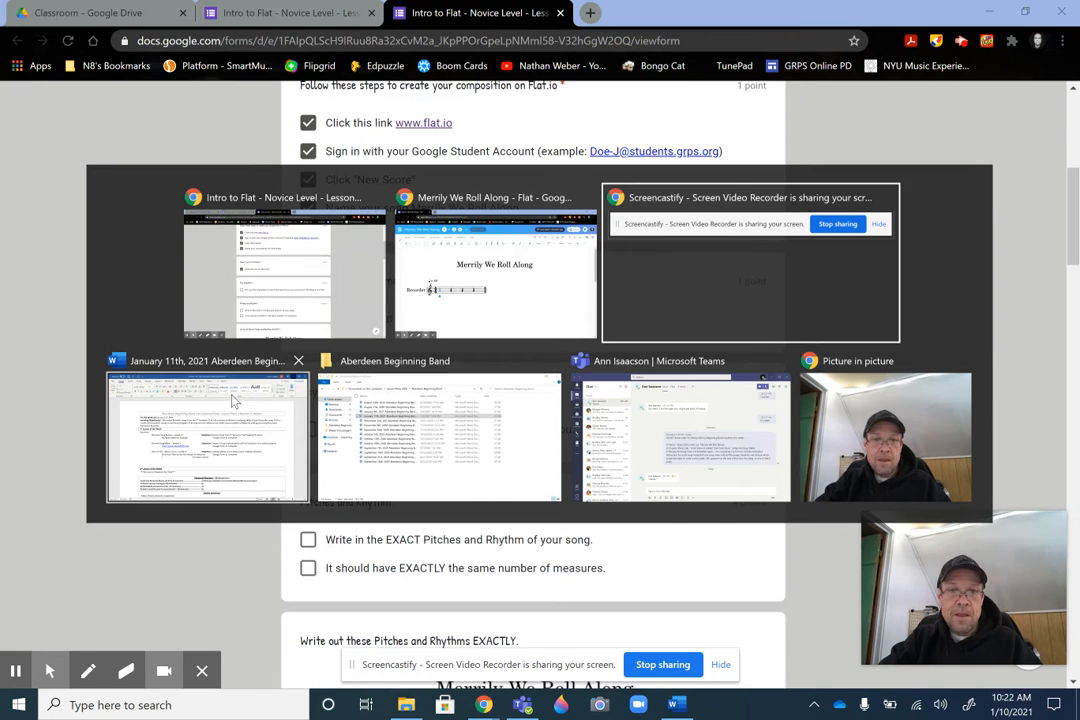
key("alt+Tab")
key("alt+Tab")
key("alt+Tab")
key("alt+Tab")
key("alt+Tab")
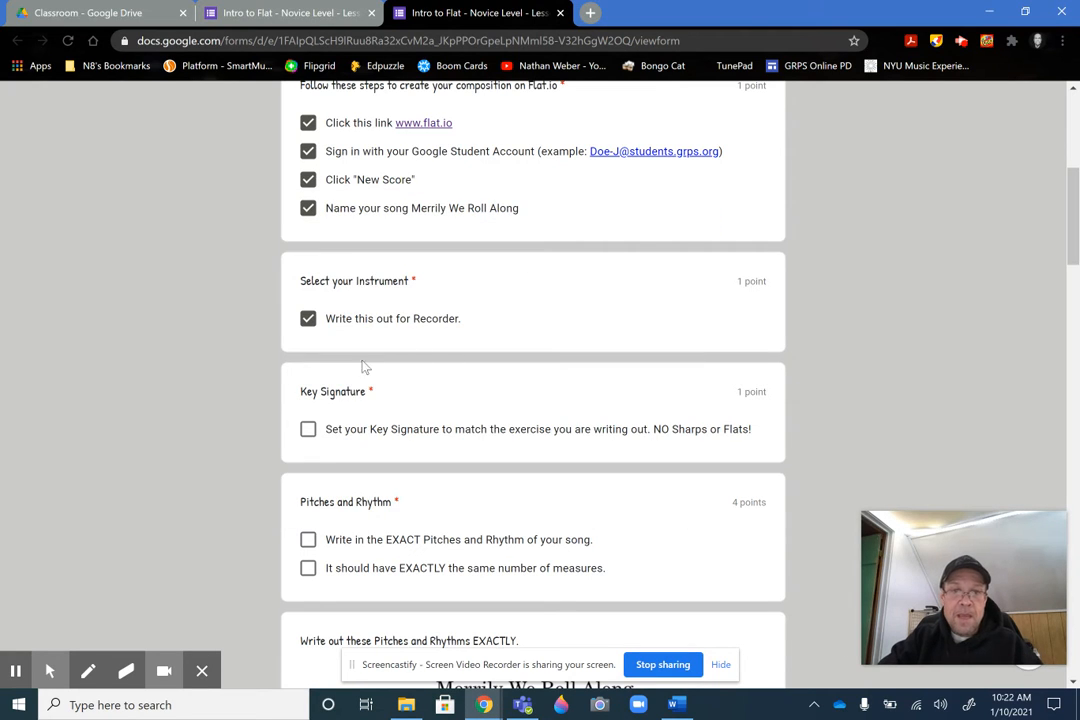
left_click(308, 429)
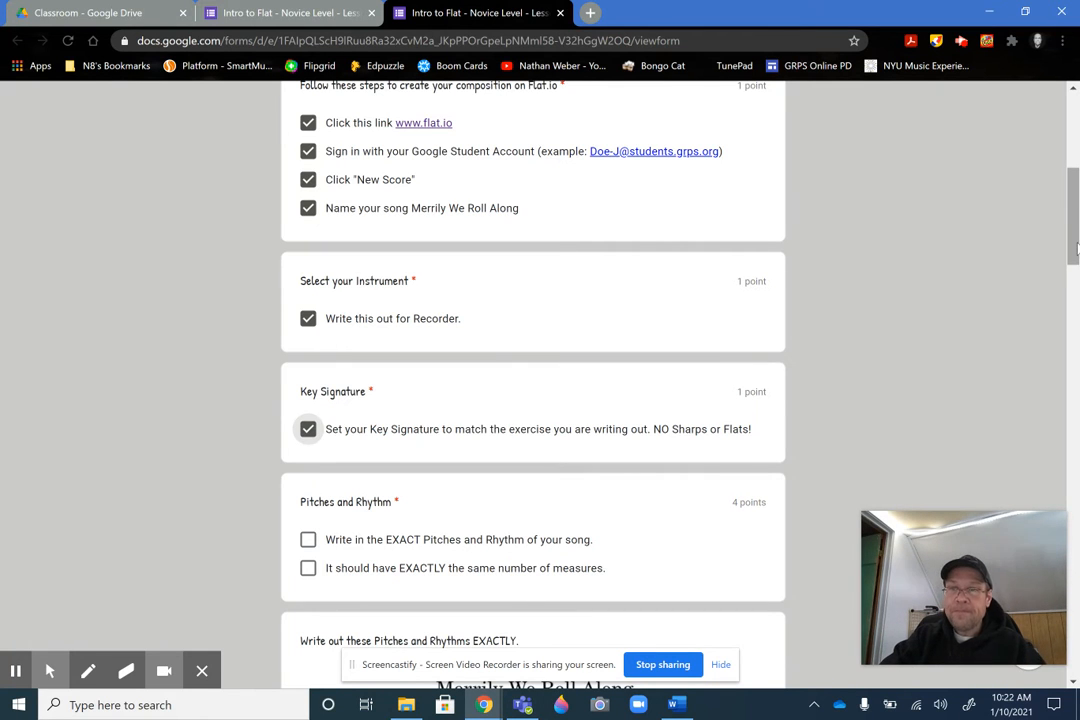
Step: Examine an enlarged view of the form's Merrily We Roll Along notation for the pitches and rhythms to copy
scroll(1070, 245, "down", 3)
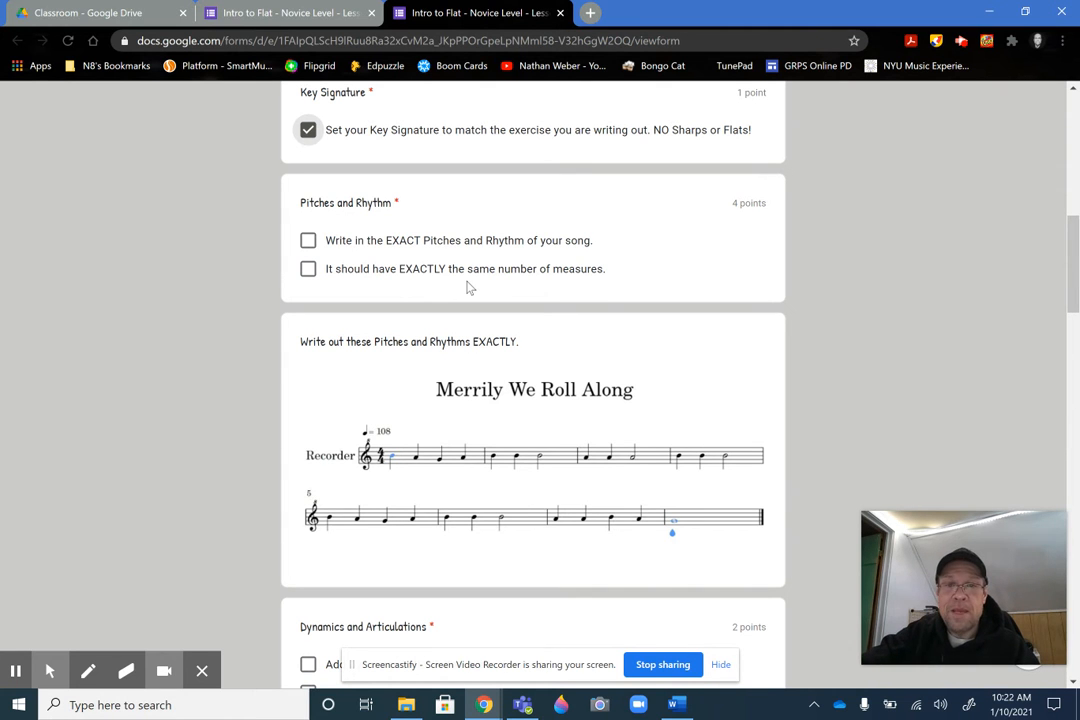
scroll(560, 380, "up", 4)
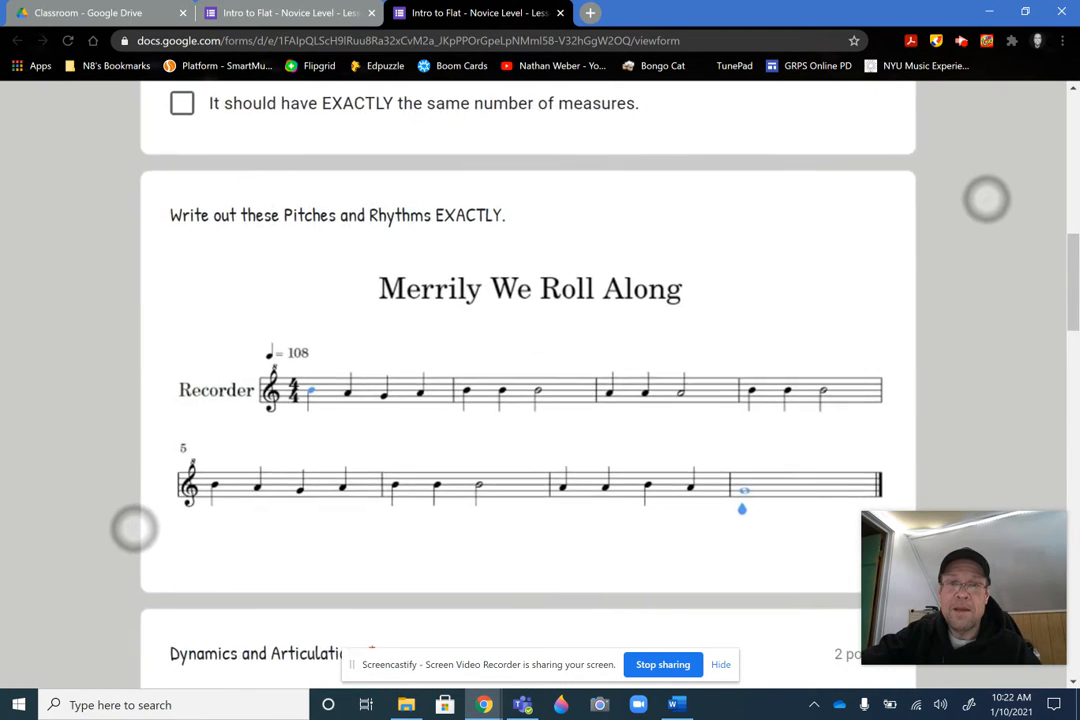
scroll(560, 380, "up", 3)
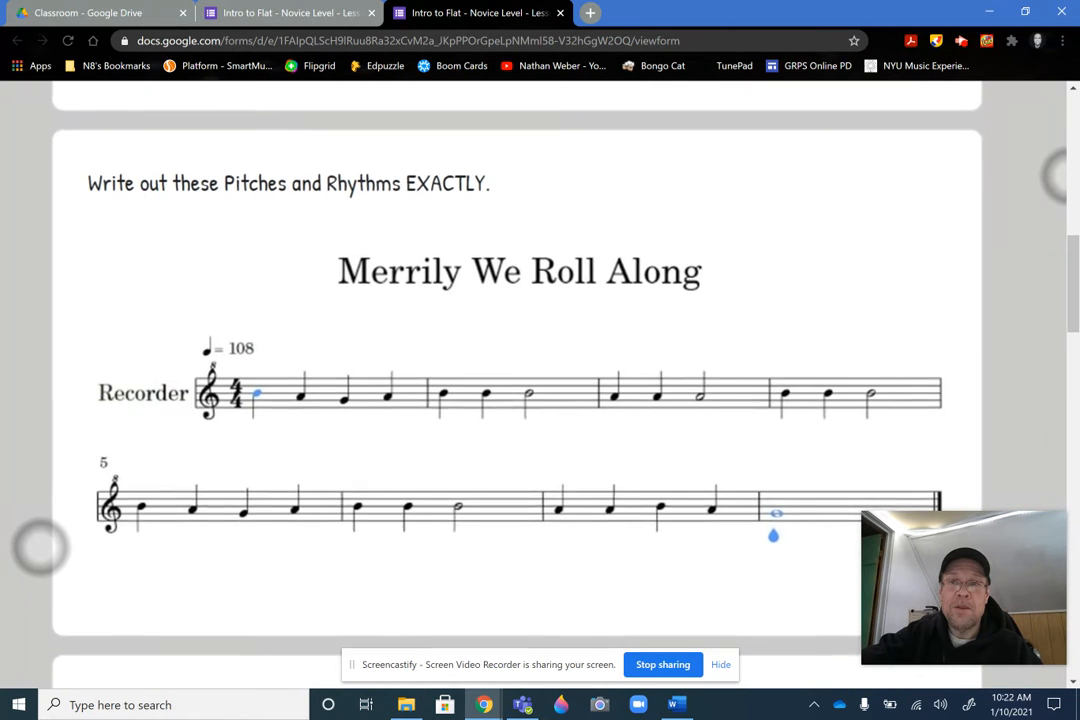
scroll(560, 380, "up", 1)
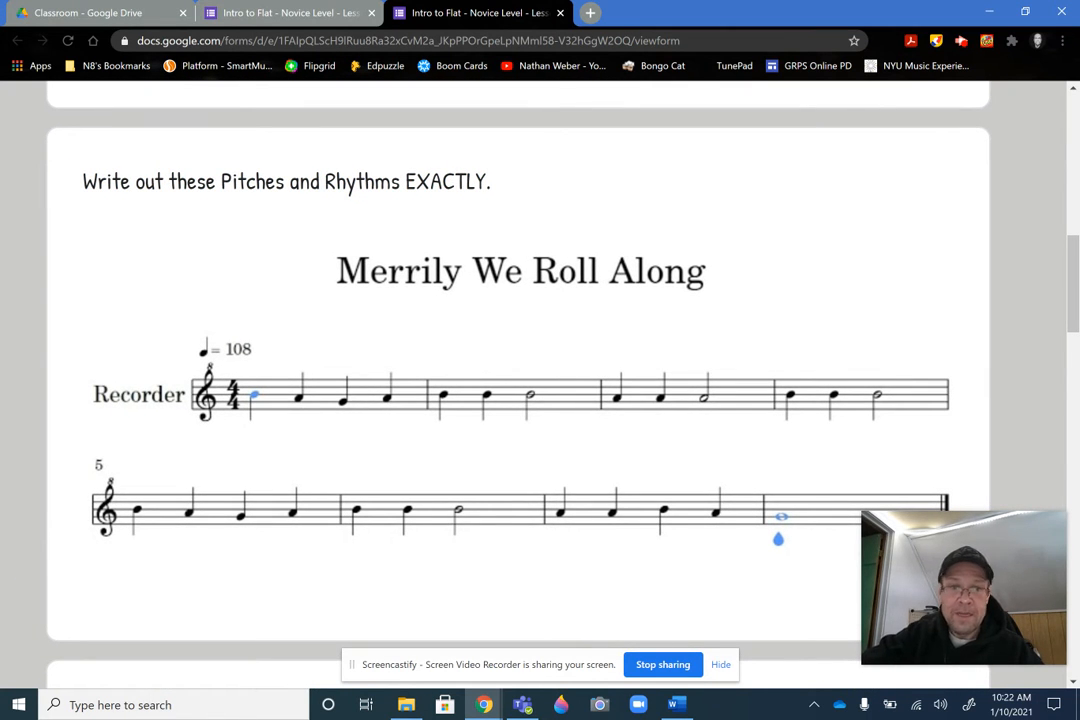
scroll(520, 400, "up", 2)
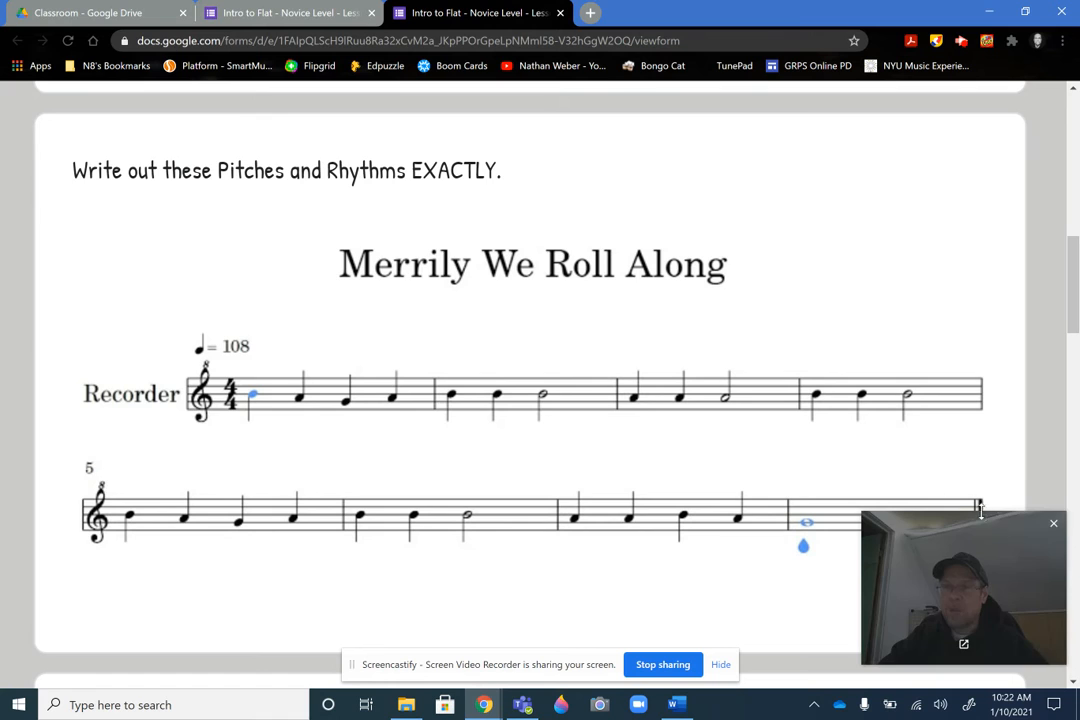
left_click_drag(999, 519, 1006, 10)
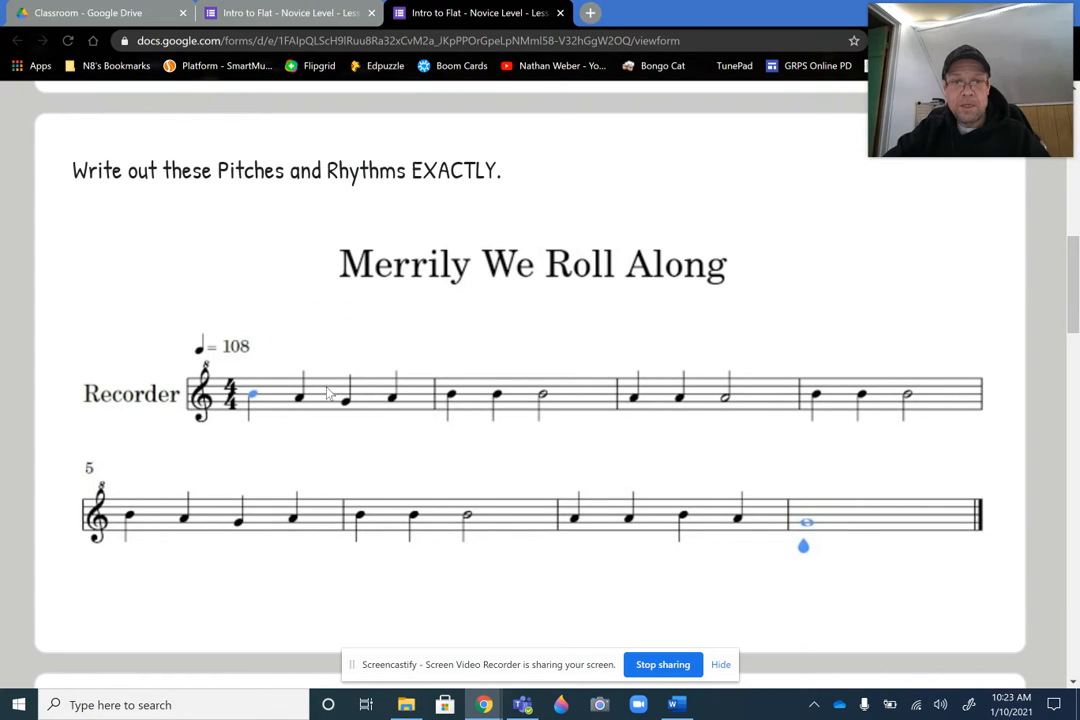
key("alt+f")
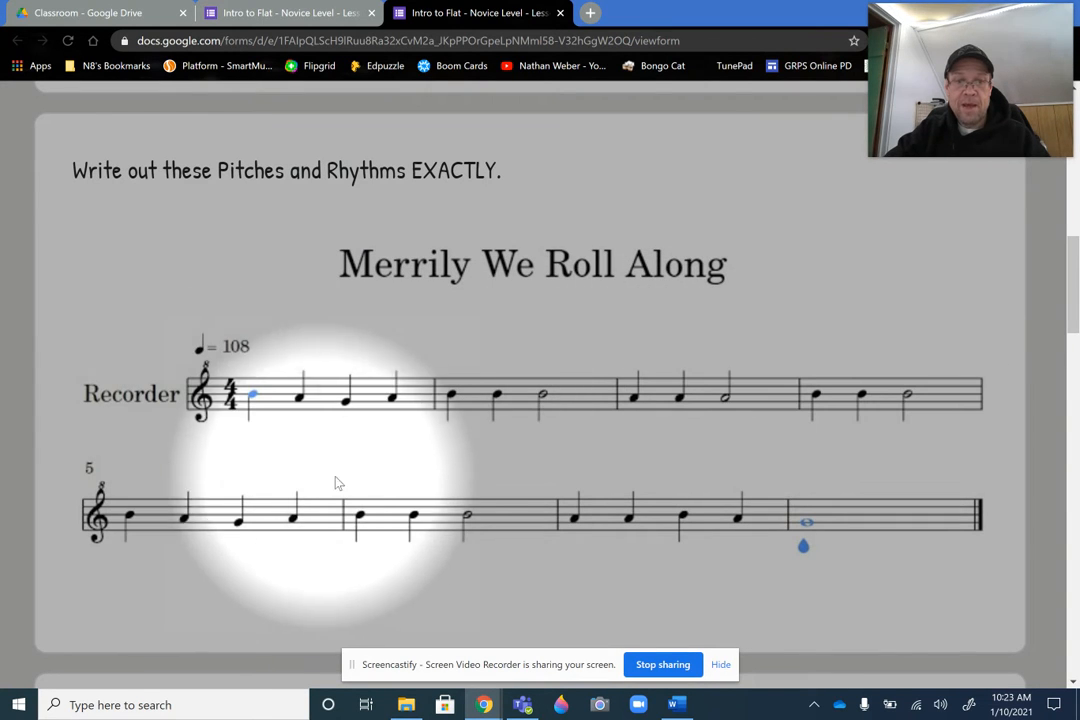
key("alt+f")
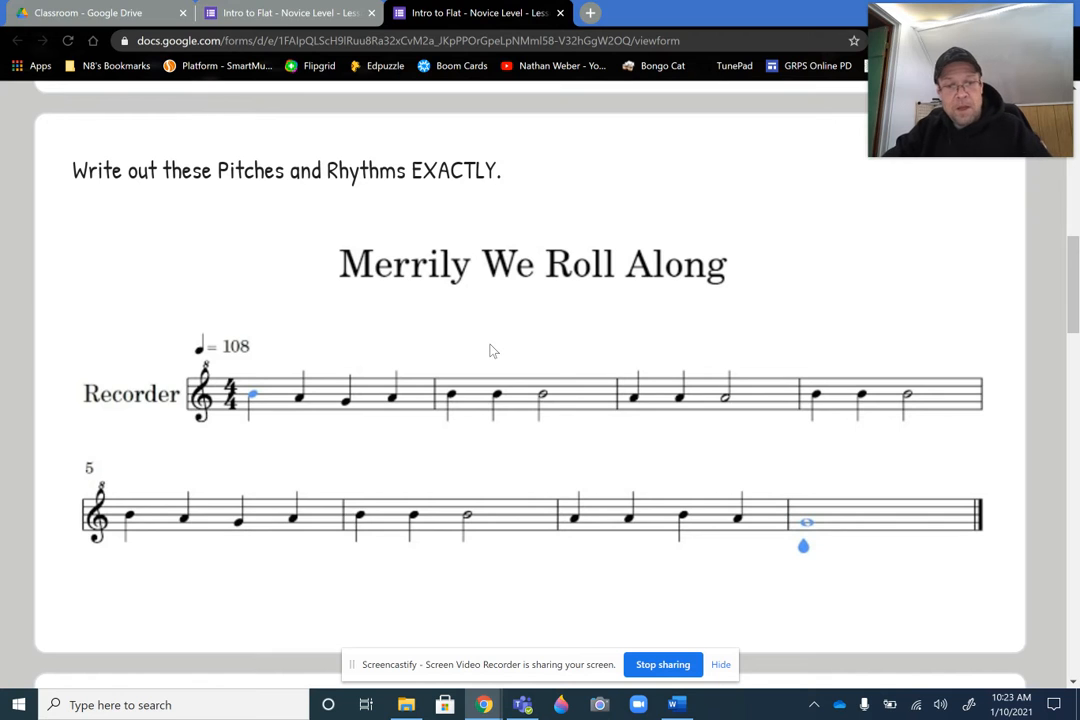
key("alt+Tab")
key("alt+Tab")
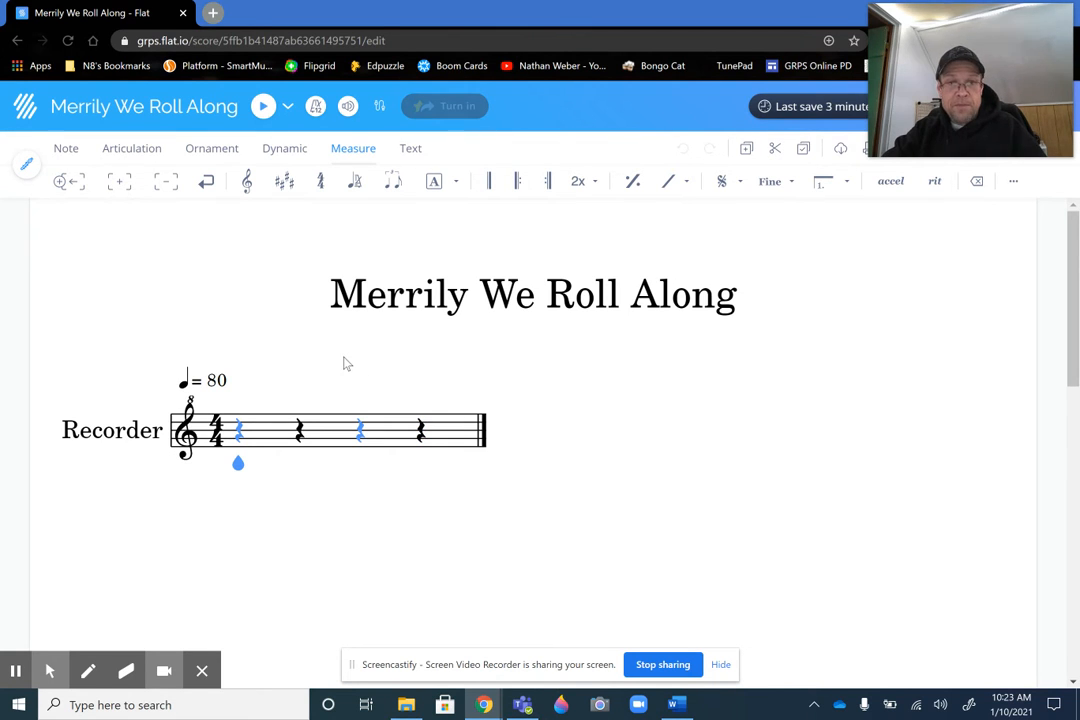
key("alt+Tab")
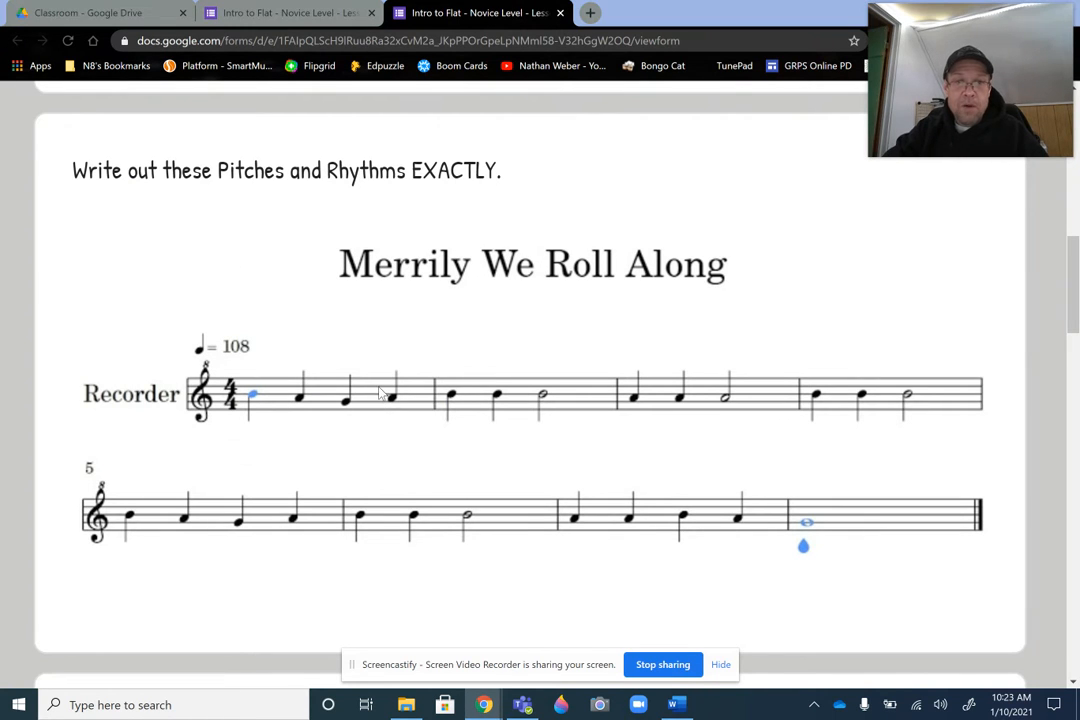
Step: In the Flat score, enter quarter notes B, A and G on the first three beats of measure 1
key("alt+Tab")
key("alt+Tab")
key("alt+Tab")
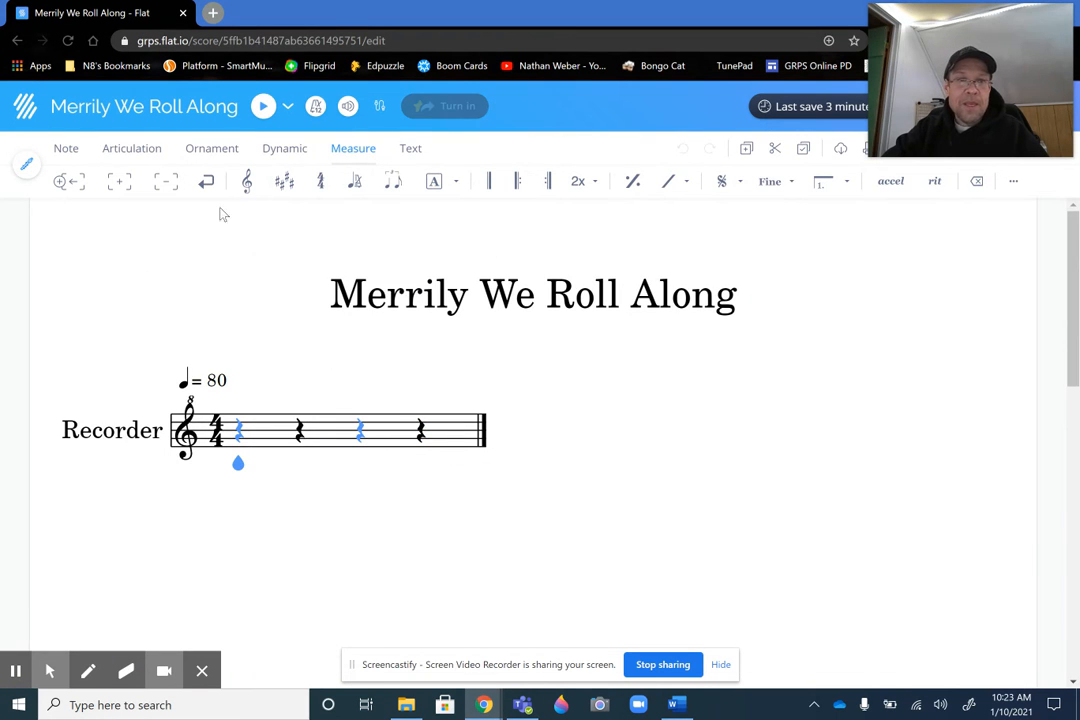
left_click(66, 152)
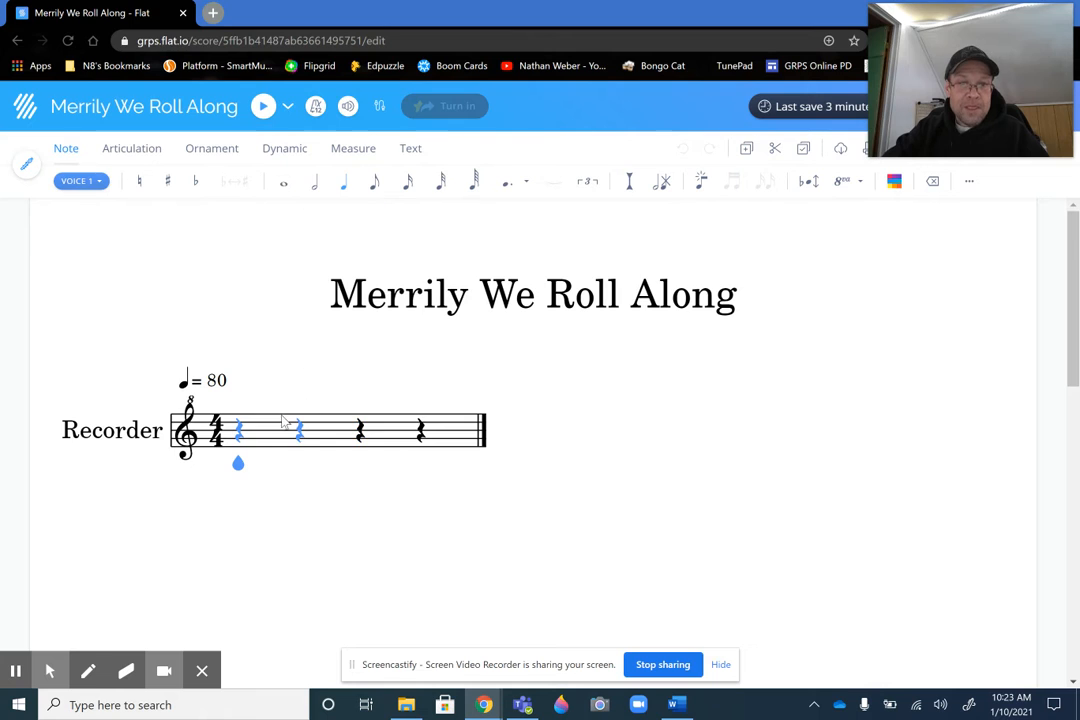
left_click(240, 430)
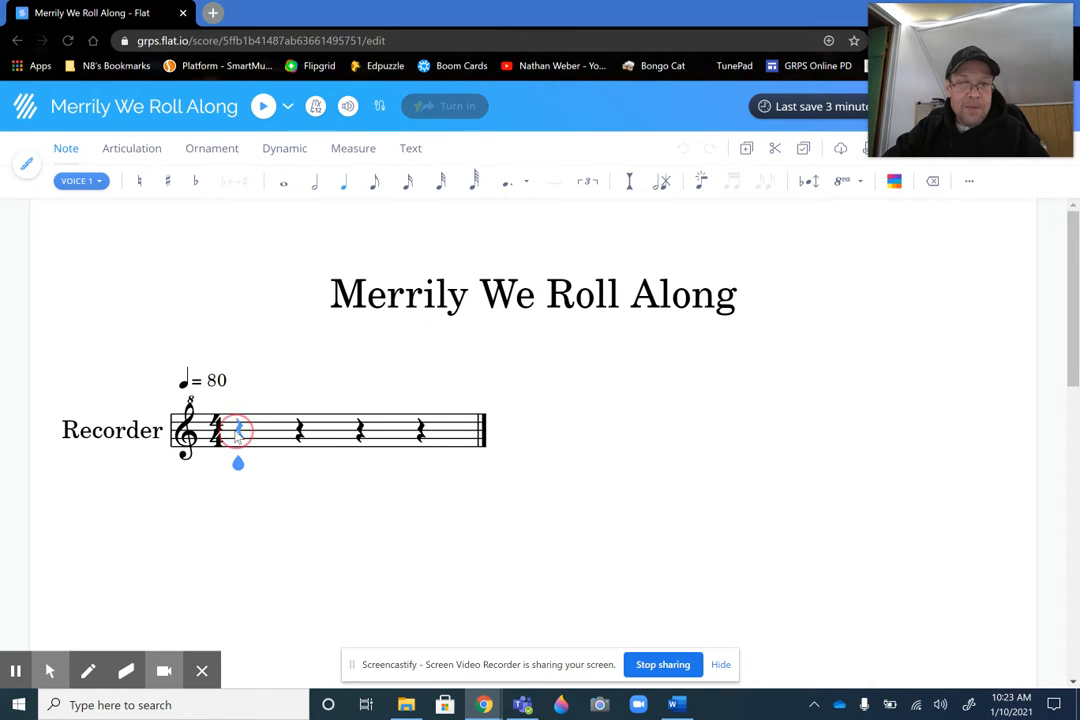
left_click(302, 435)
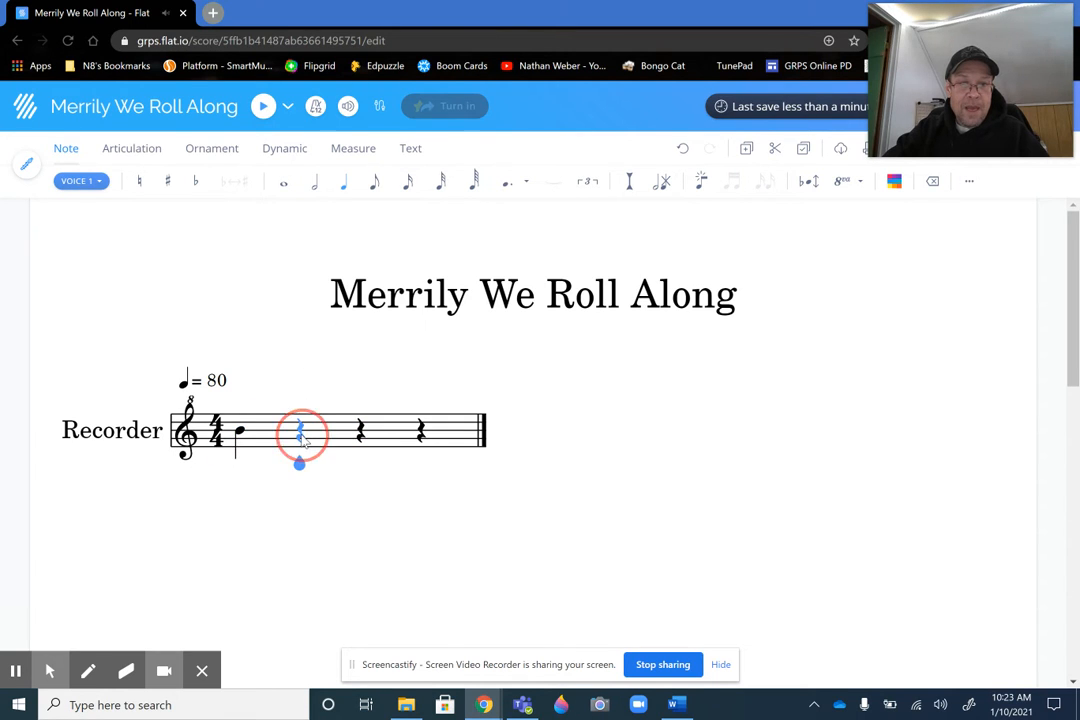
left_click(363, 450)
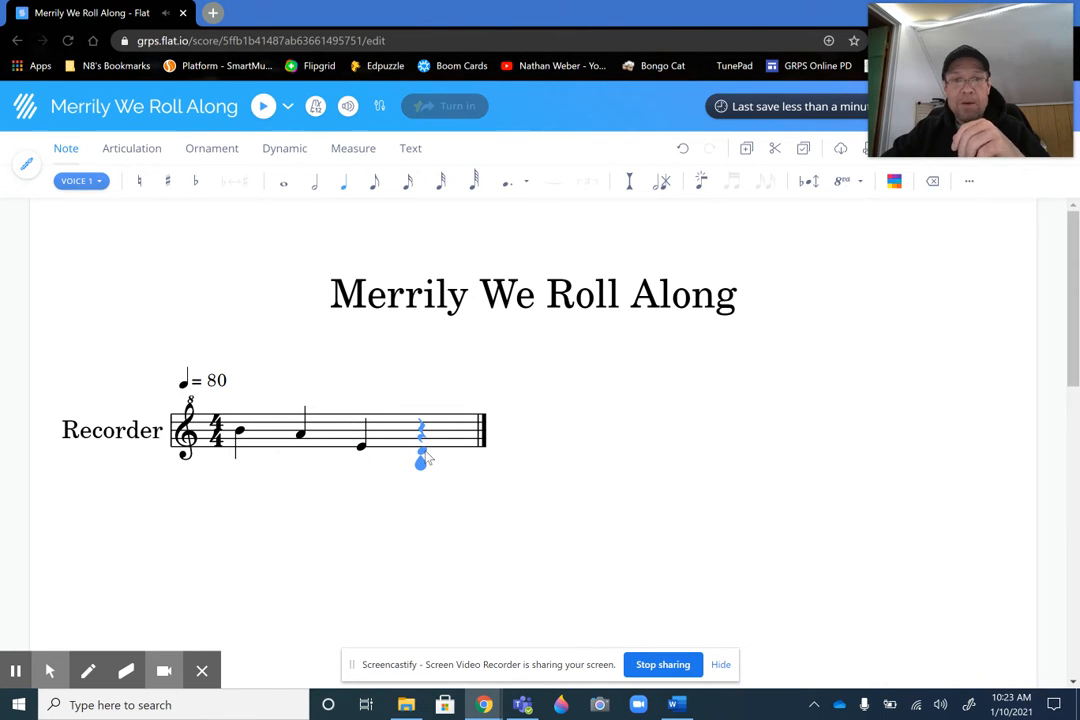
key("Left")
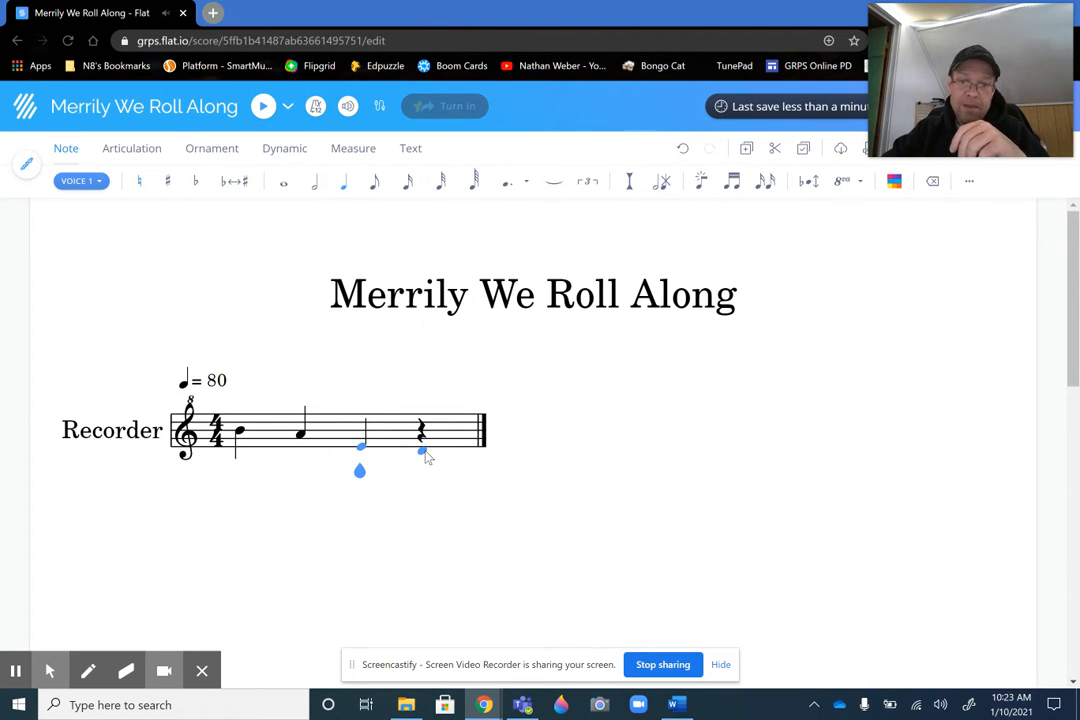
key("Up")
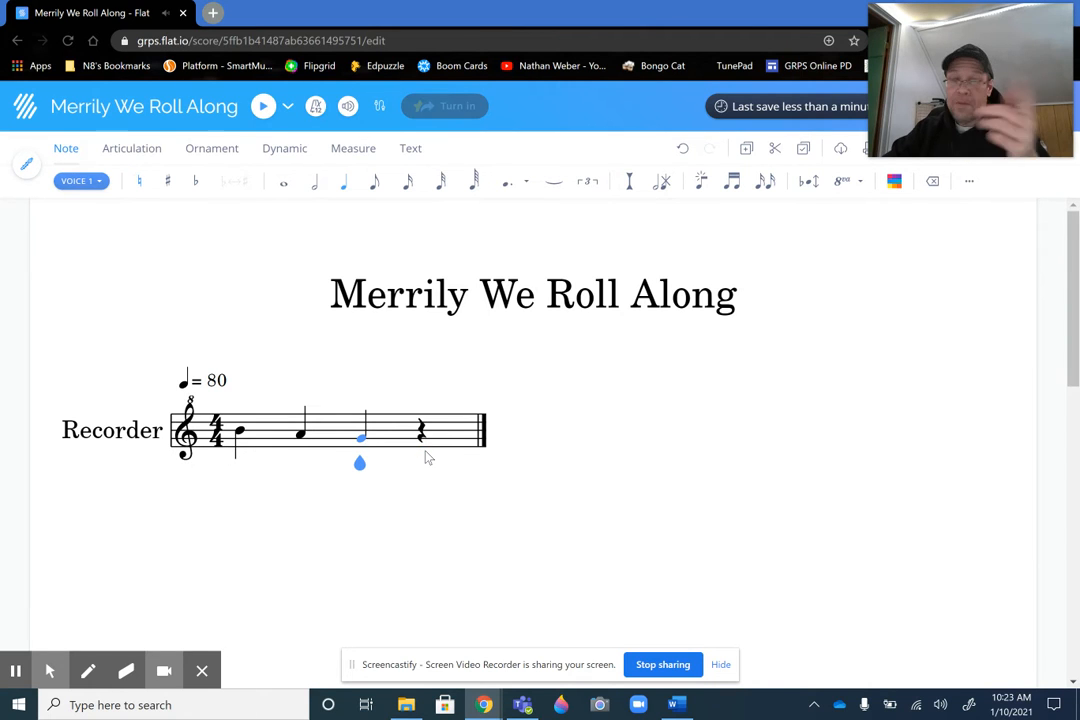
Step: Finish measure 1 with a quarter note A and fill measure 2 with quarter notes B, B and a half note B
key("Right")
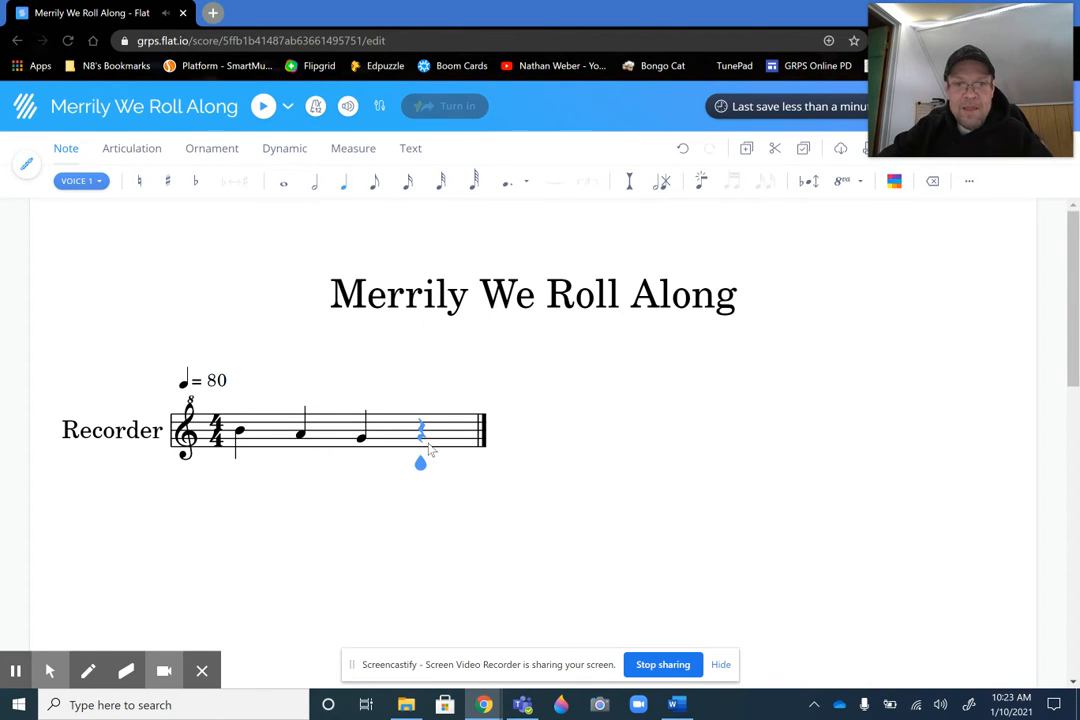
left_click(422, 438)
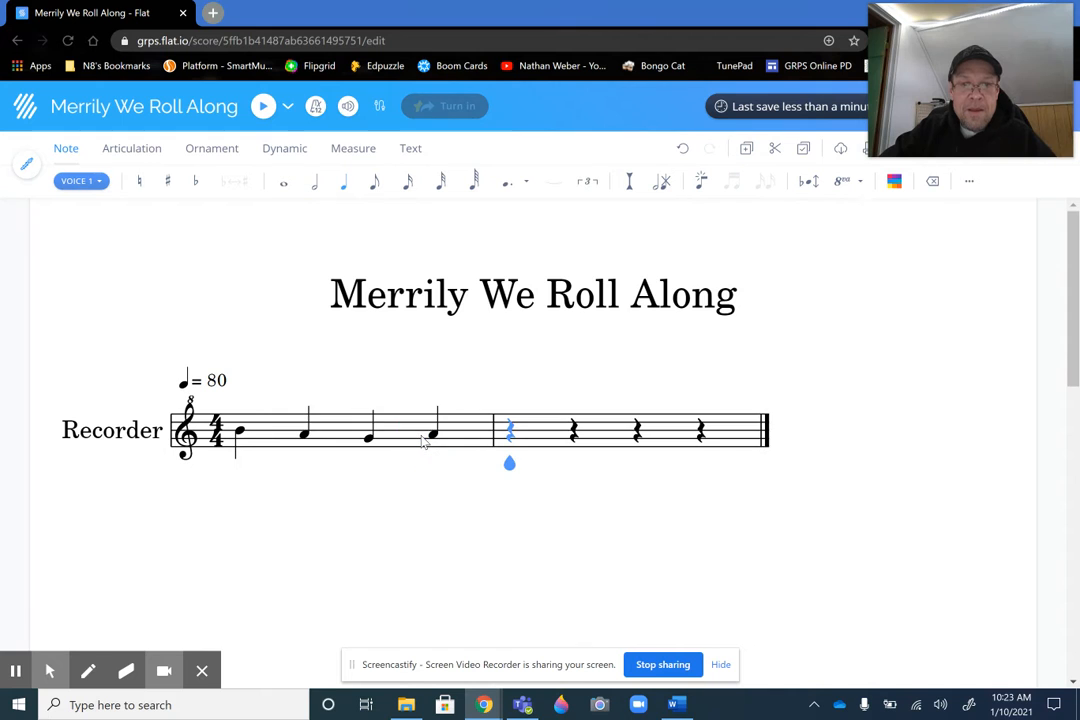
key("alt+Tab")
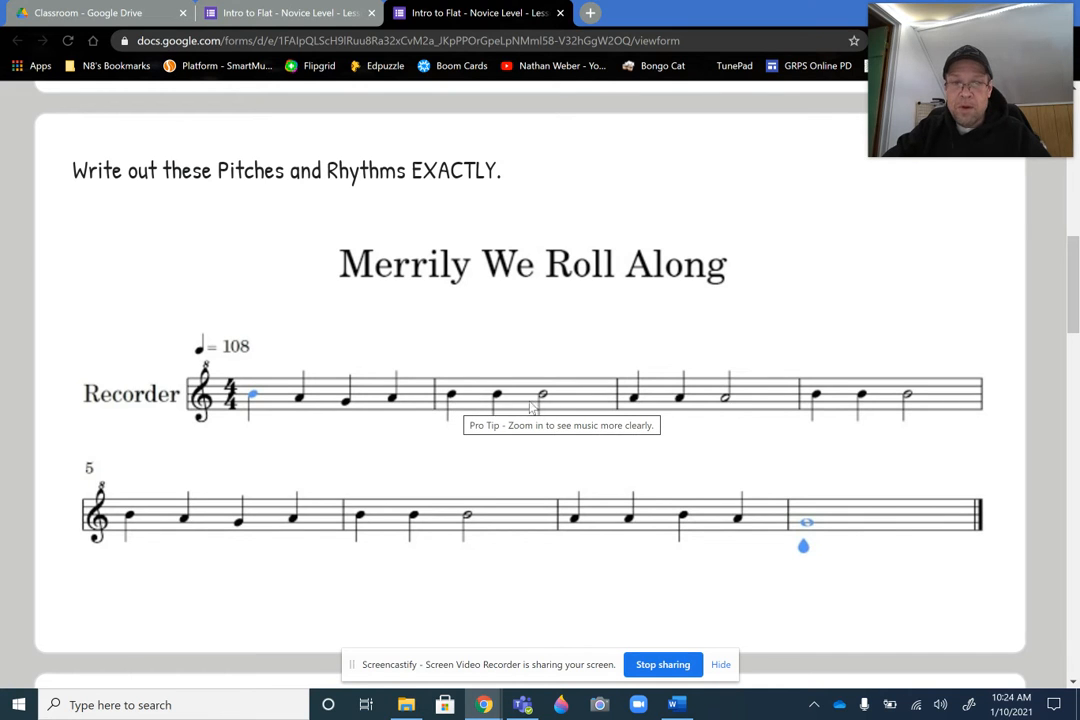
key("alt+Tab")
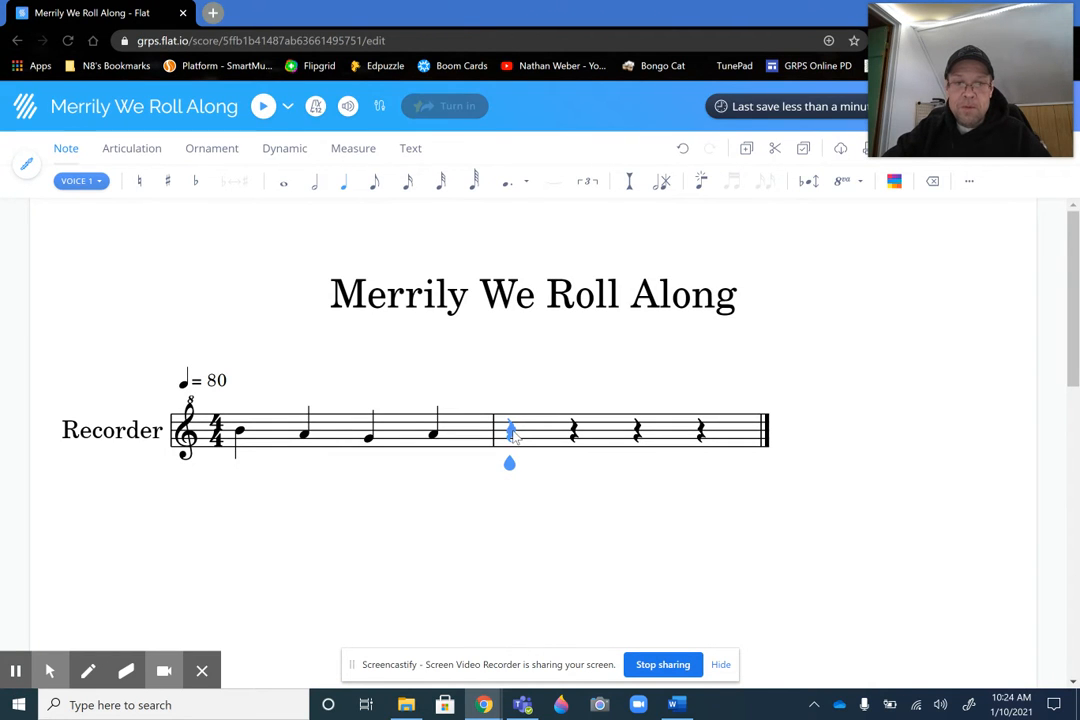
left_click(511, 430)
left_click(573, 430)
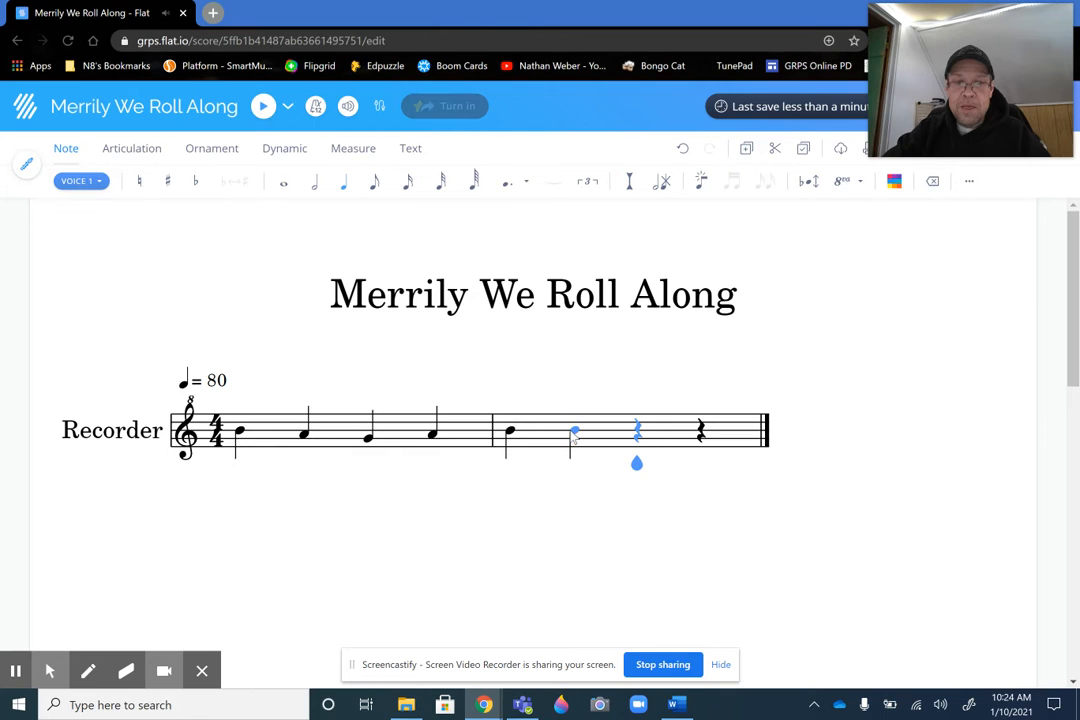
left_click(315, 190)
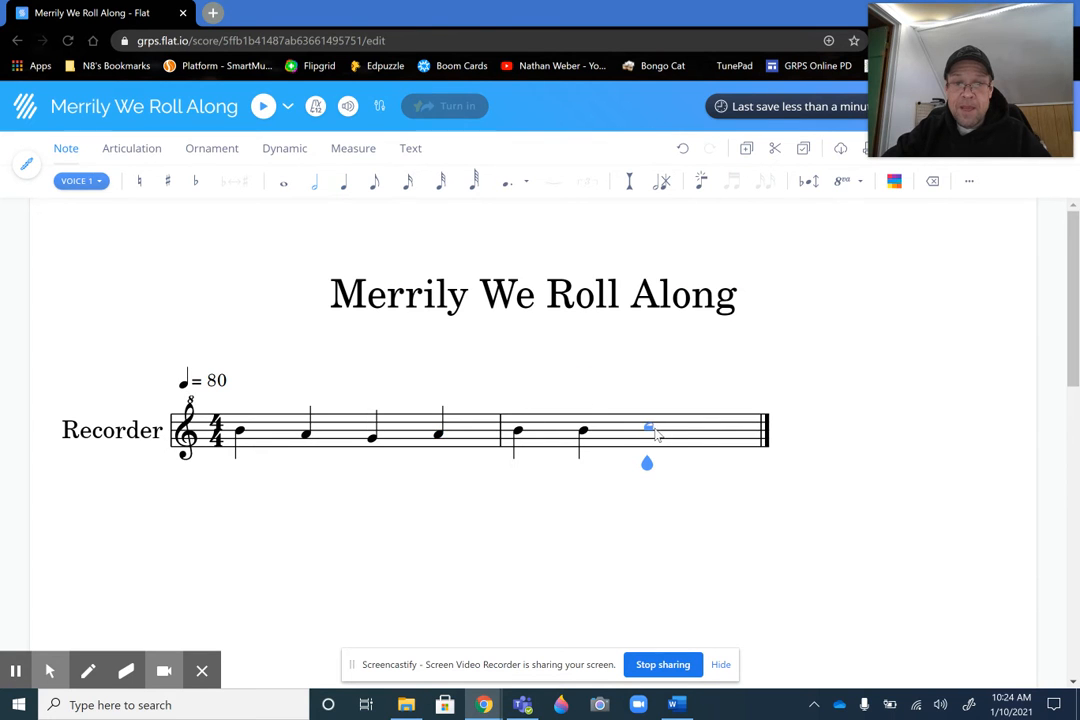
left_click(650, 435)
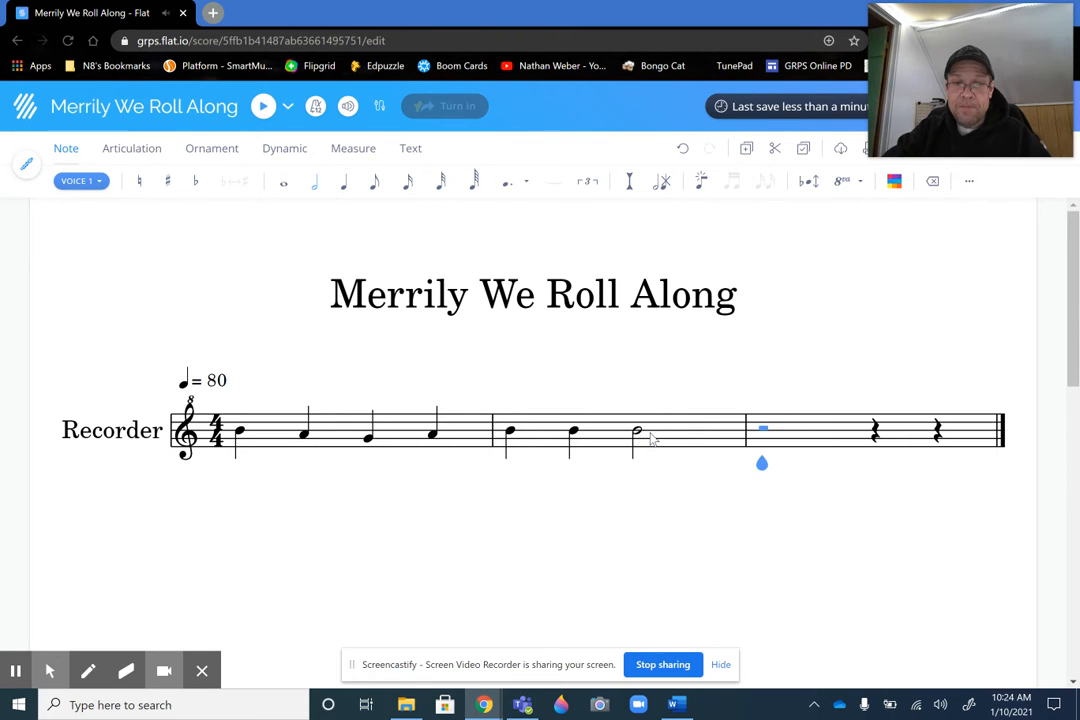
Step: Following the form's notation, fill measure 3 of the Flat score with two quarter note As and a half note A
key("alt+Tab")
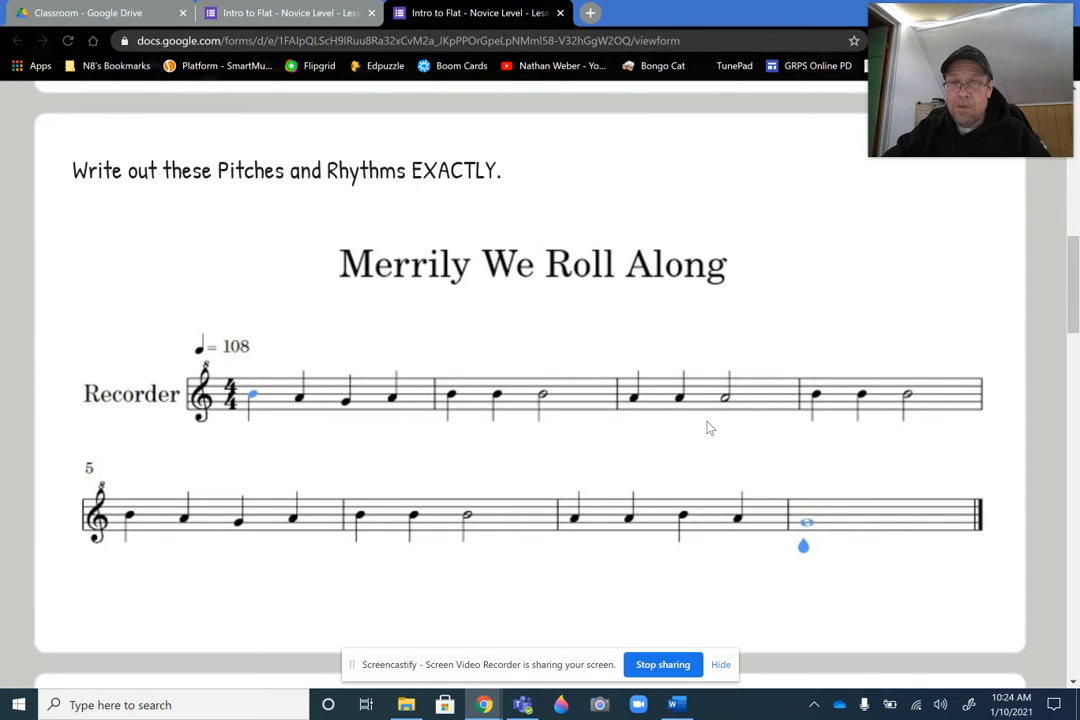
key("alt+Tab")
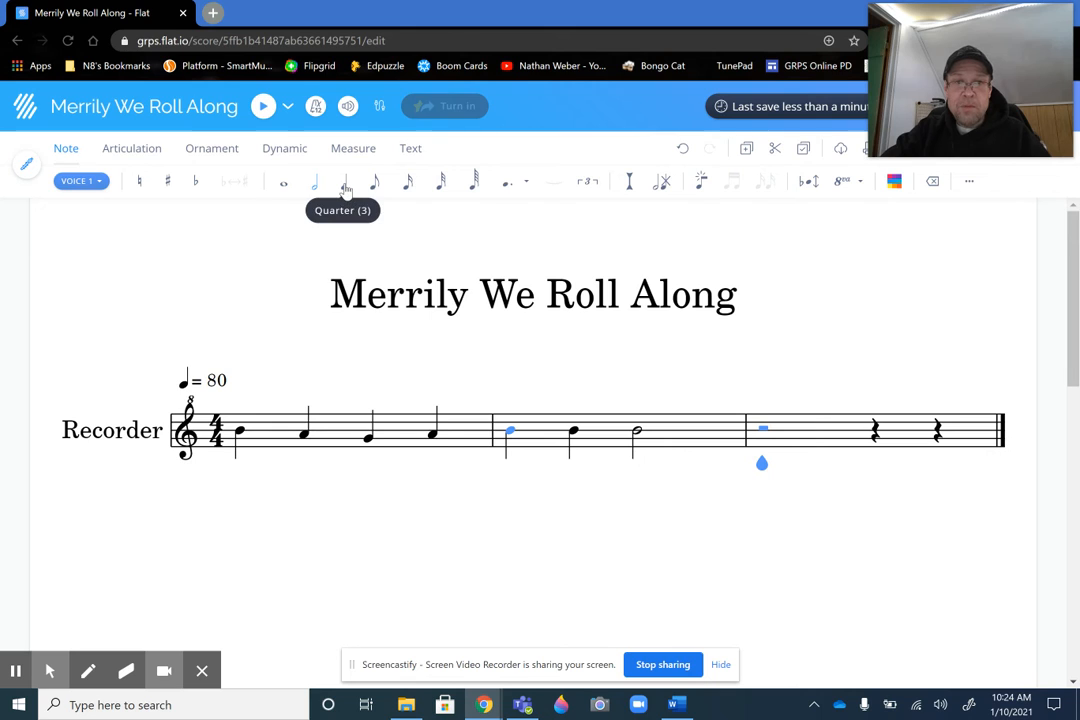
left_click(344, 184)
left_click(751, 431)
left_click(815, 434)
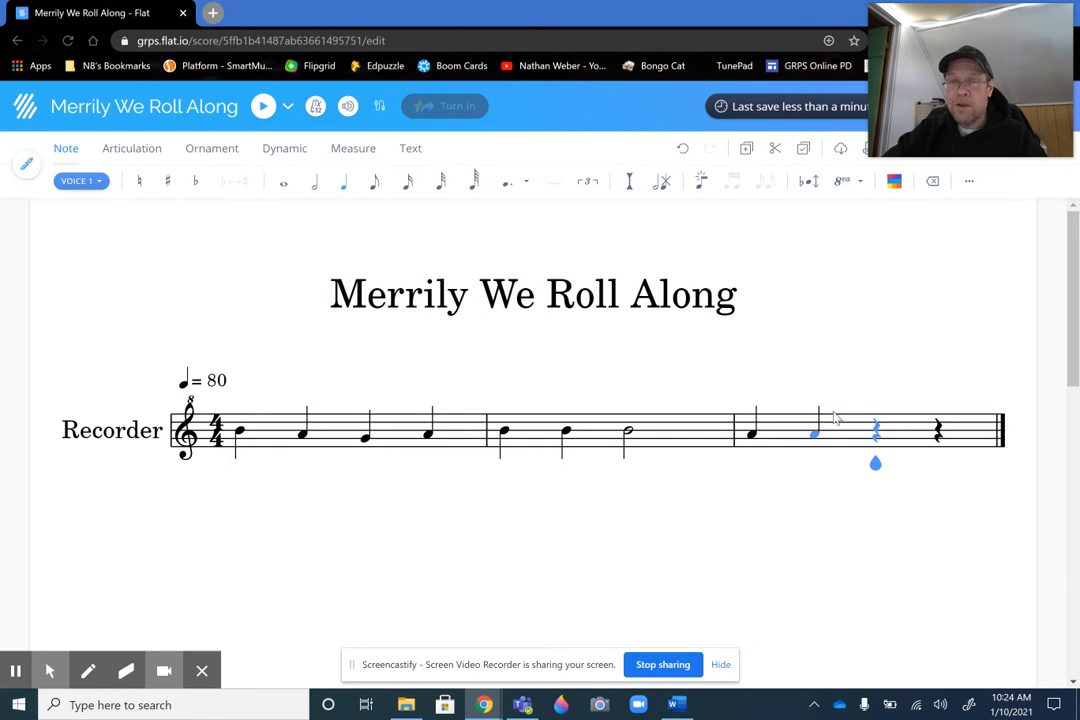
key("2")
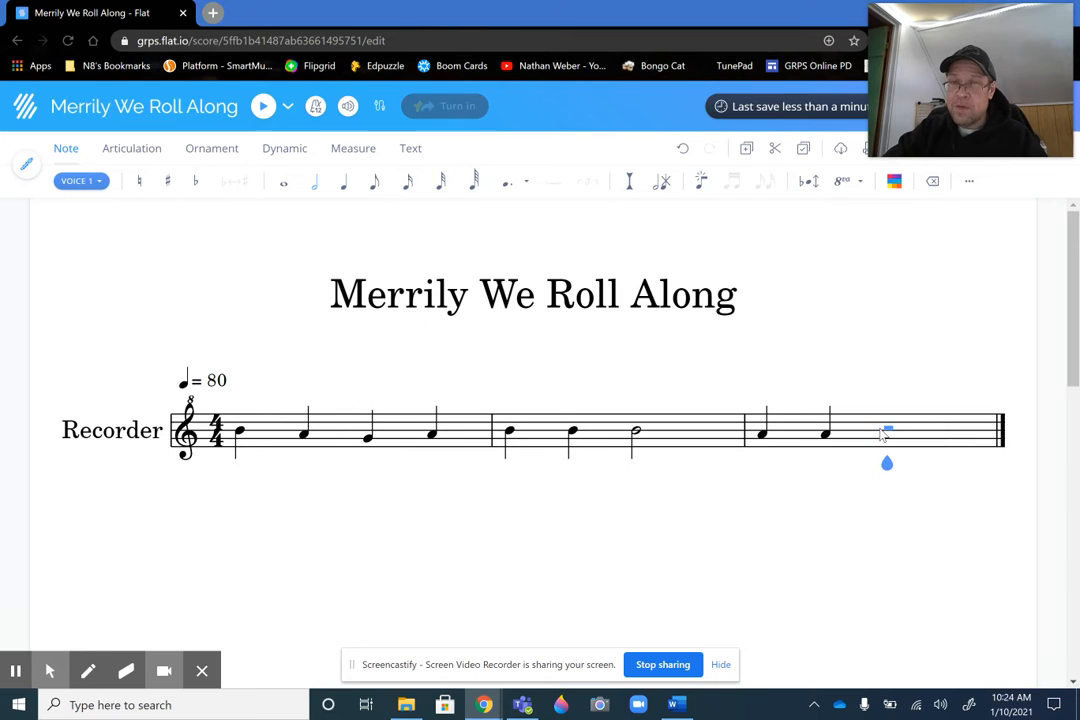
left_click(889, 438)
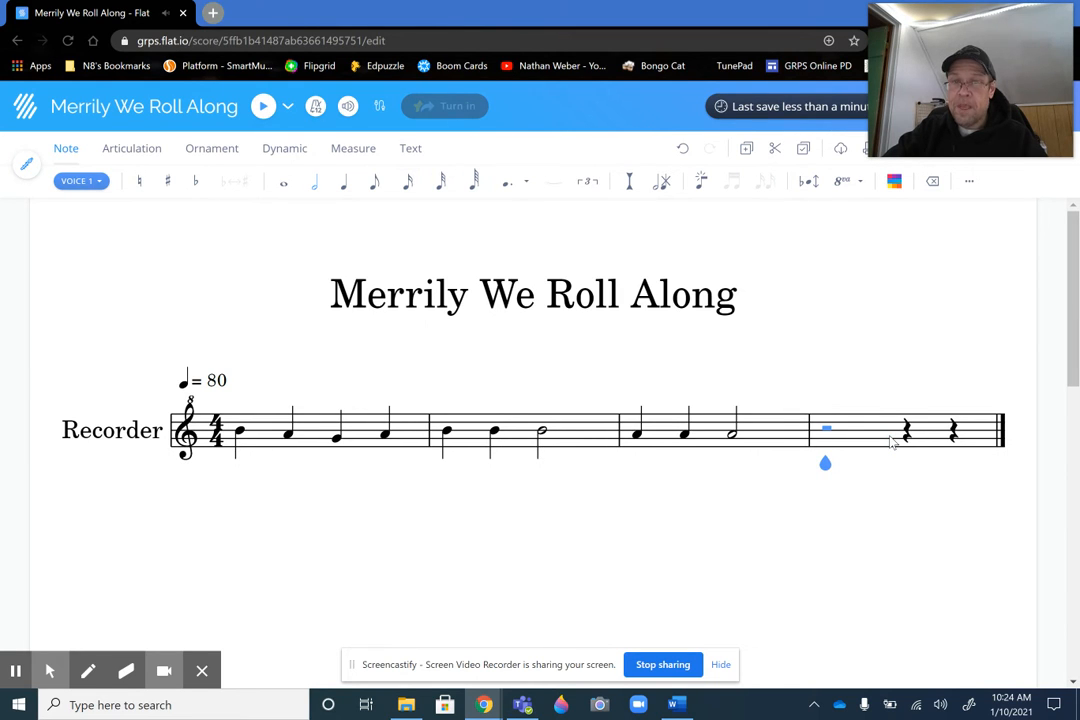
Step: Check the form's notation and enter two quarter note Bs and a half note B in measure 4 of the Flat score
key("alt+Tab")
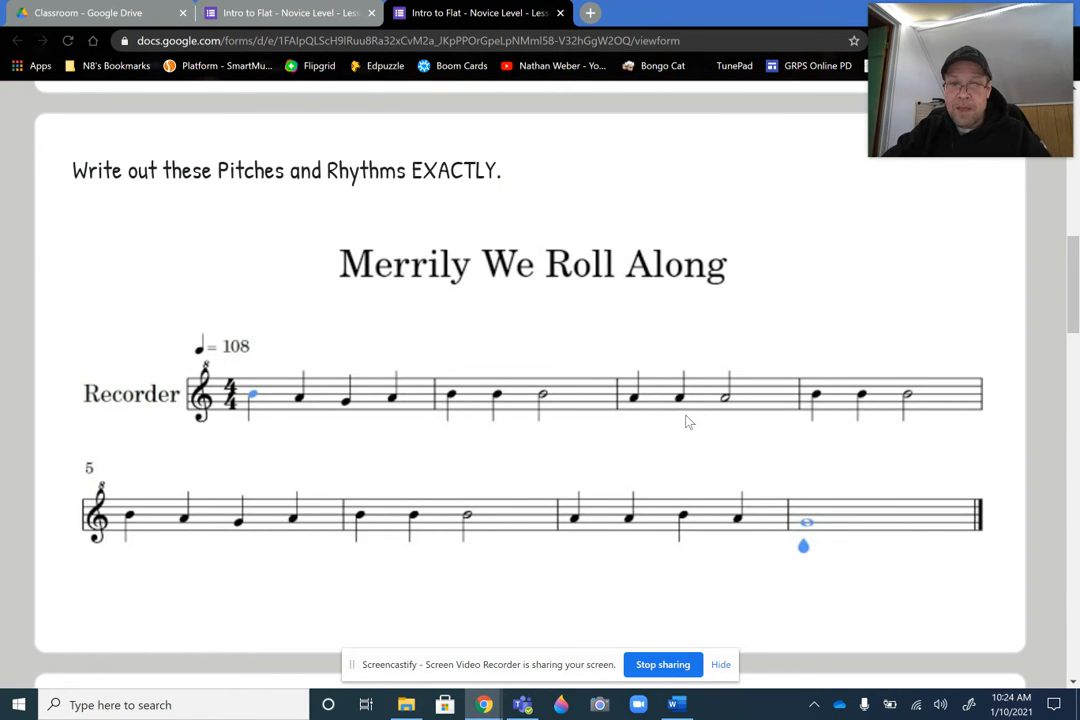
key("alt+Tab")
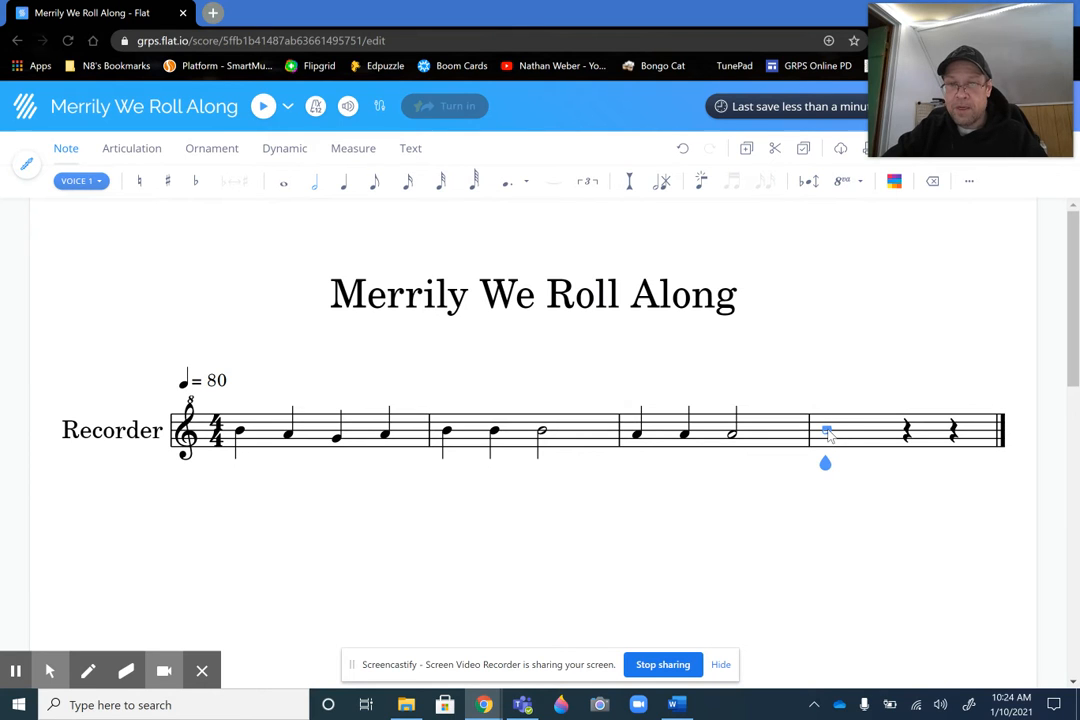
scroll(827, 432, "down", 2)
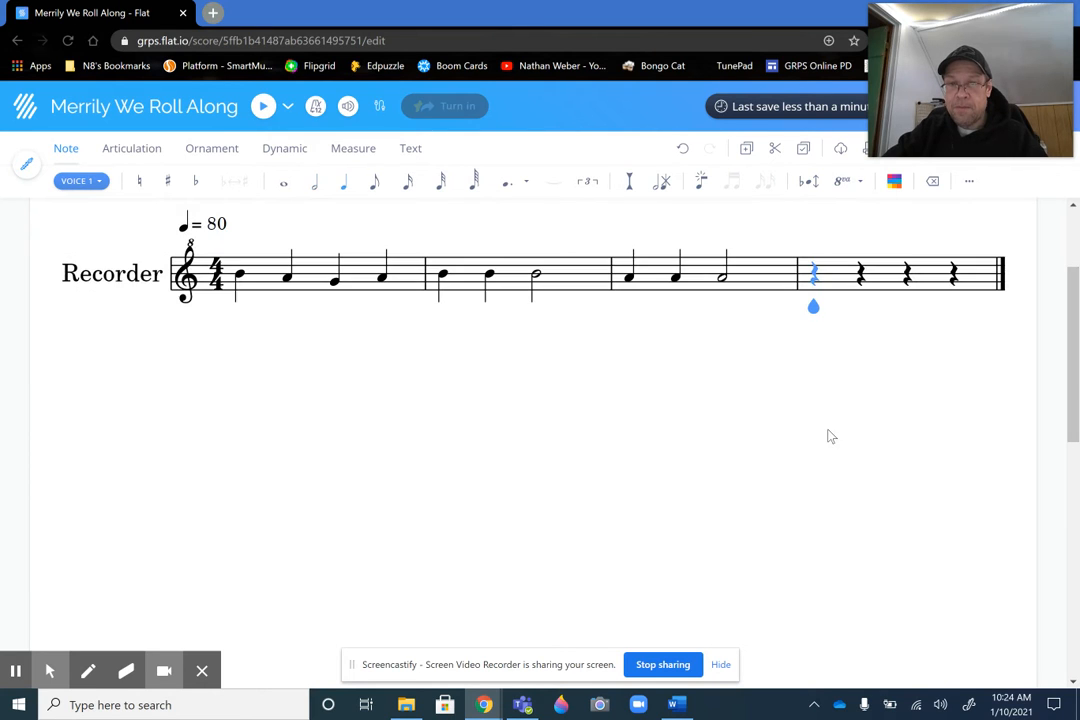
left_click(813, 278)
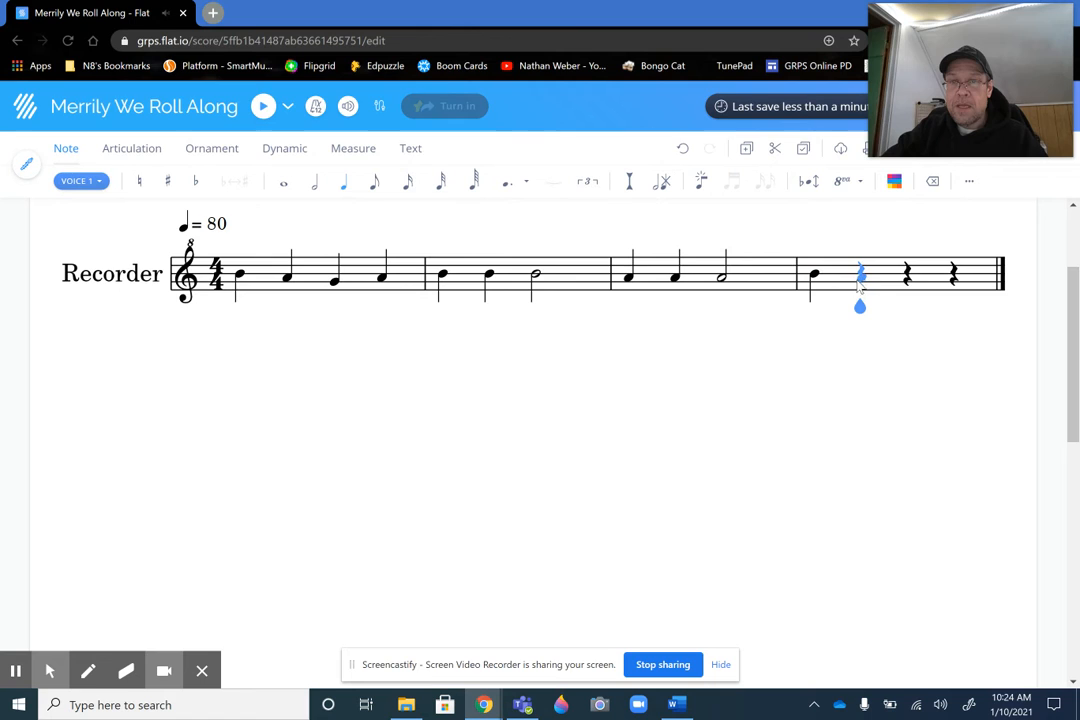
left_click(860, 280)
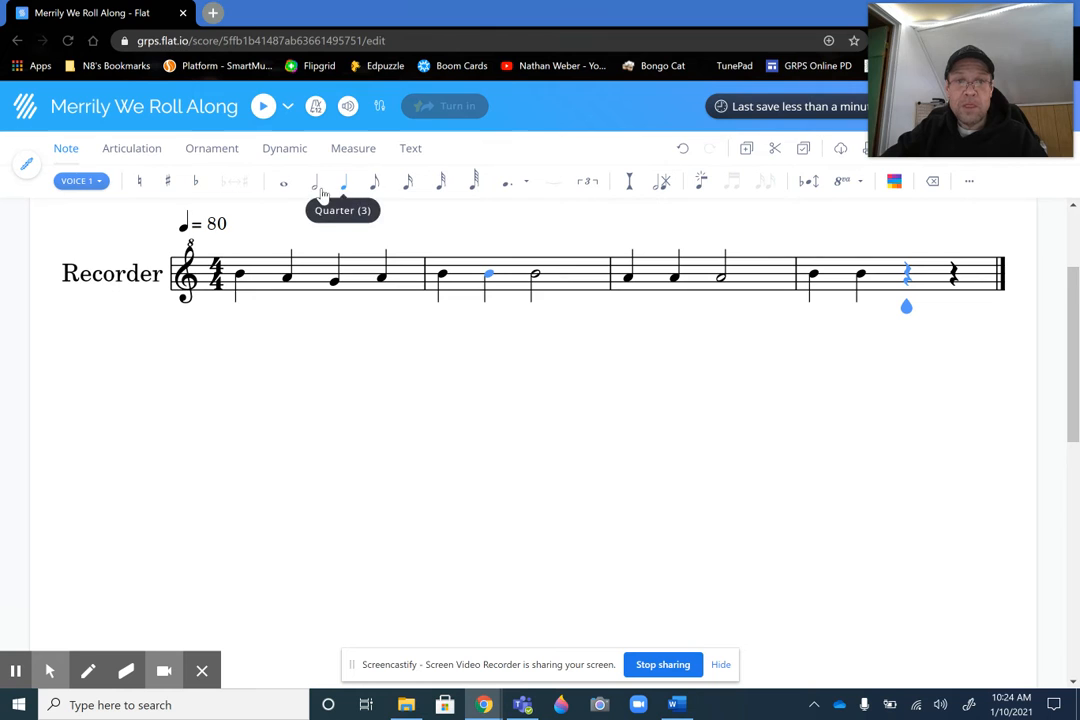
key("6")
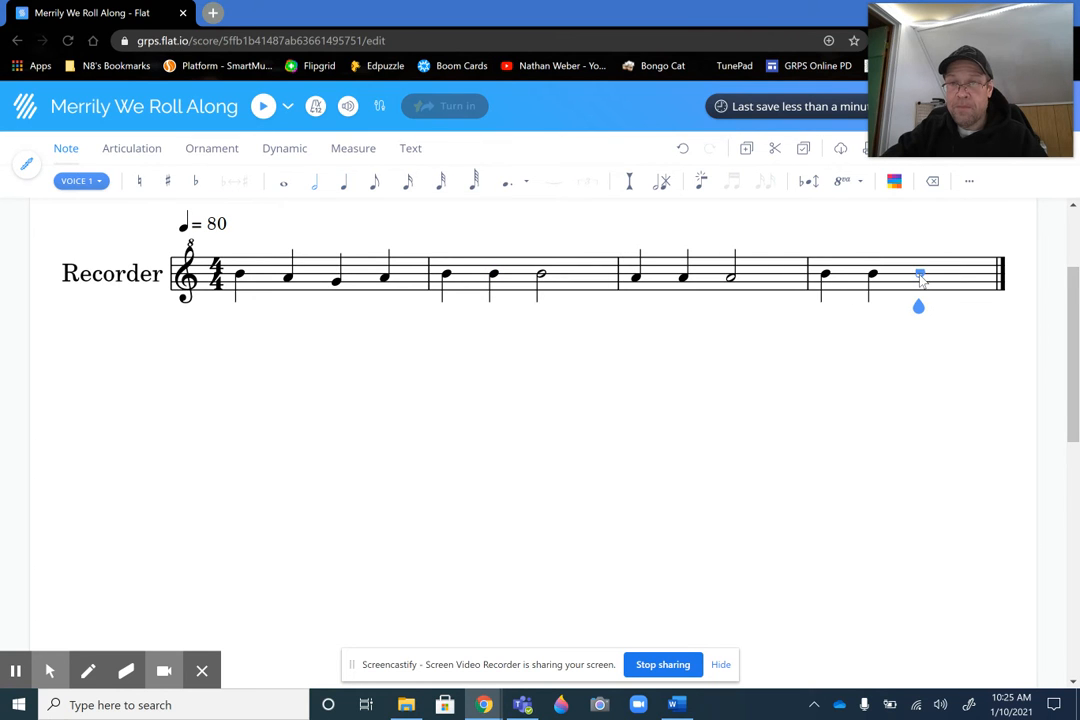
left_click(920, 277)
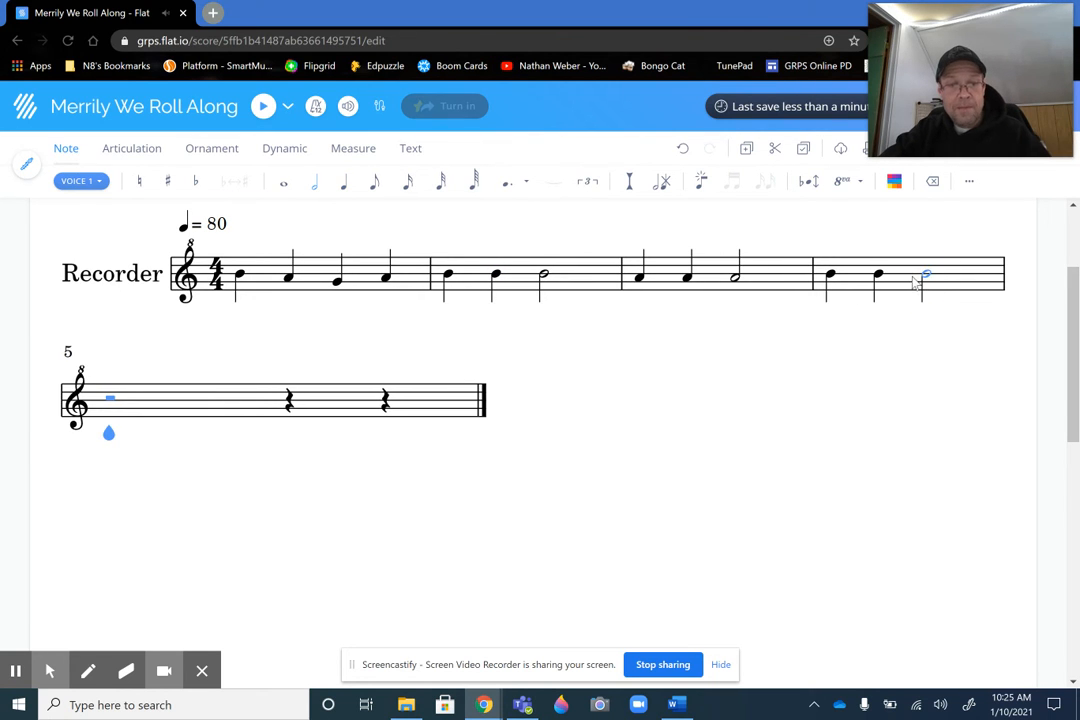
Step: Compare the first four measures of the Flat score with the form's notation and check measure 5 onward
key("alt+Tab")
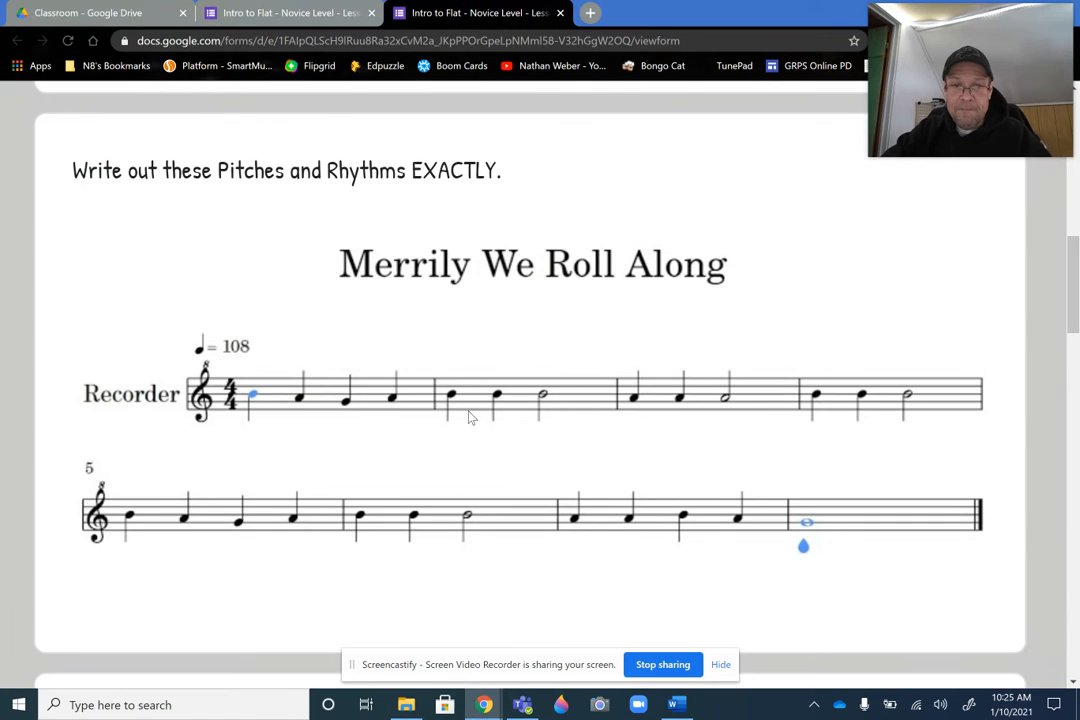
key("alt+Tab")
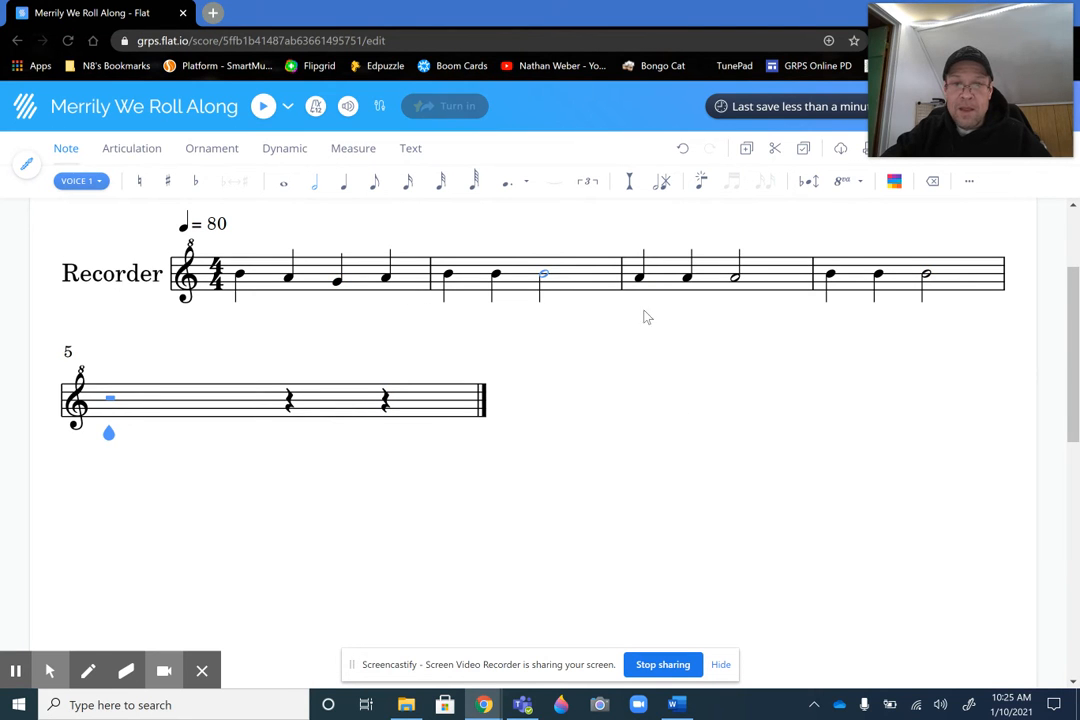
key("alt+Tab")
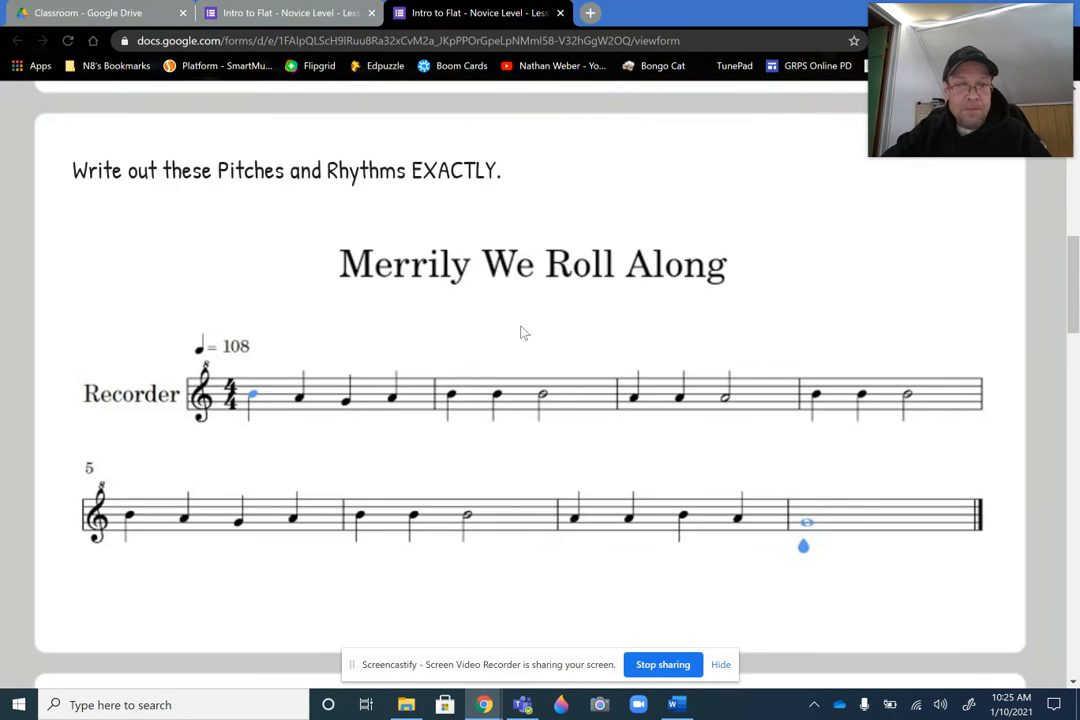
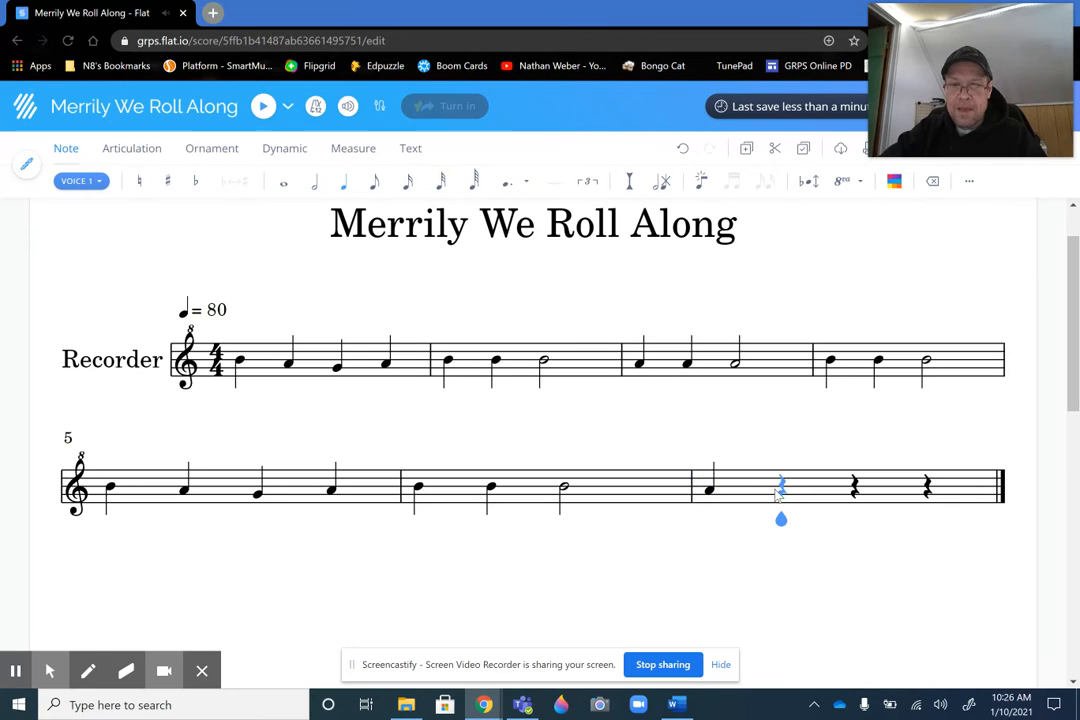
Step: In the Flat score, enter quarter notes A, B and A on beats 2 to 4 of measure 7
left_click(783, 489)
left_click(854, 488)
left_click(926, 490)
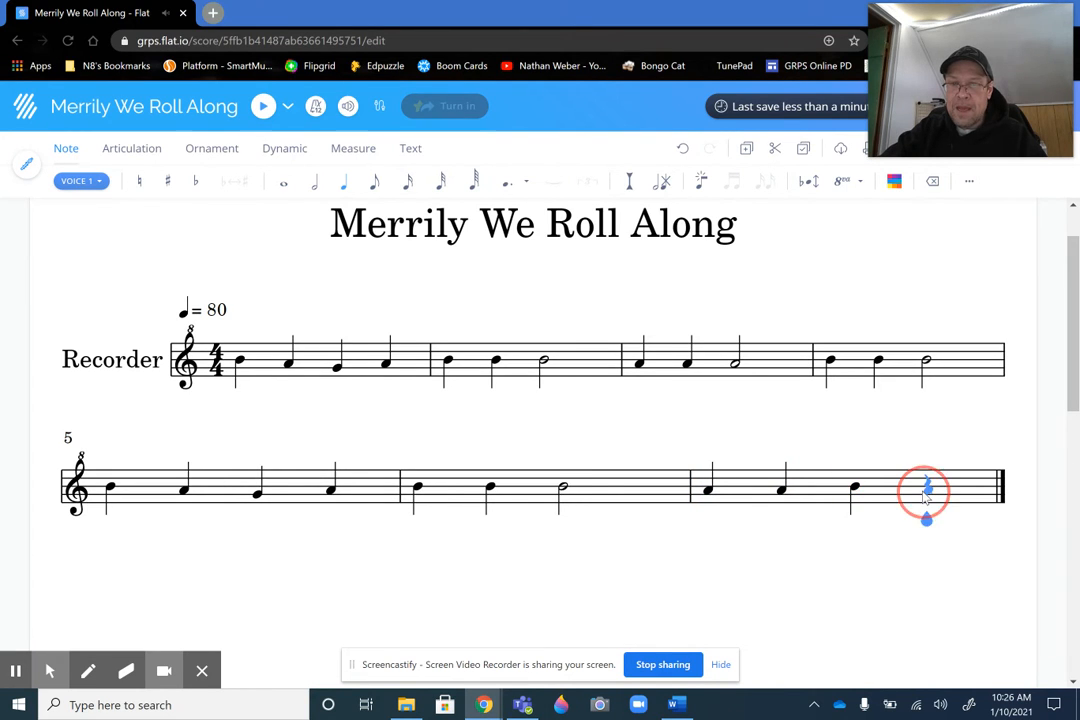
Step: Check the form's last measure and enter a whole note G in measure 8 of the Flat score
key("alt+Tab")
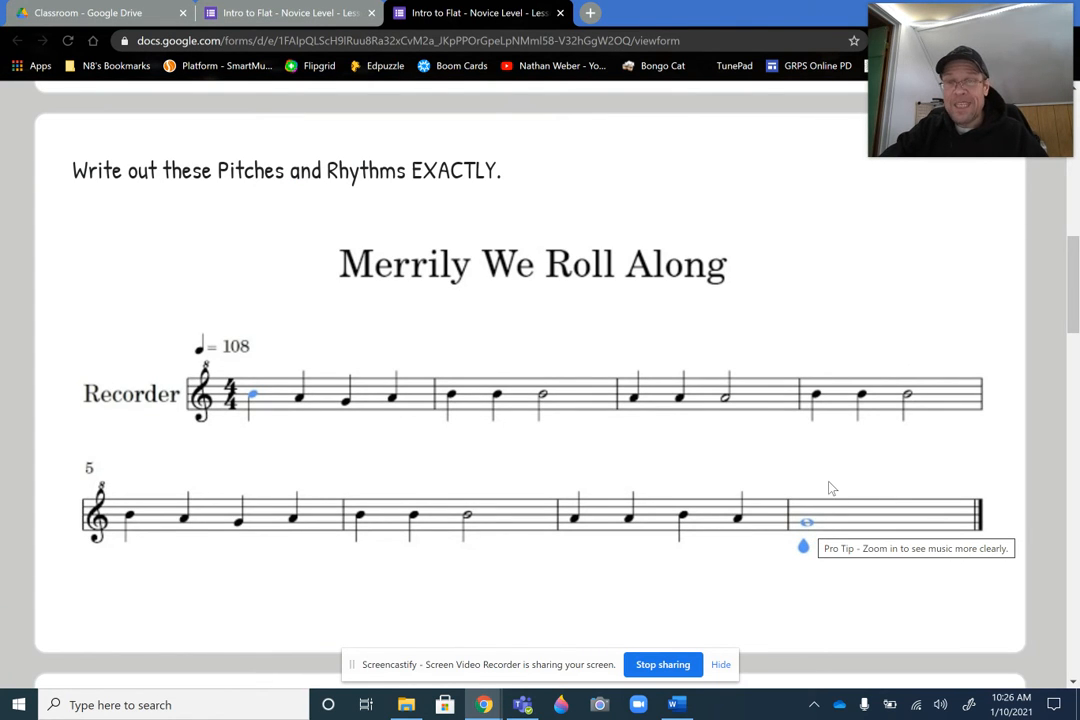
key("alt+Tab")
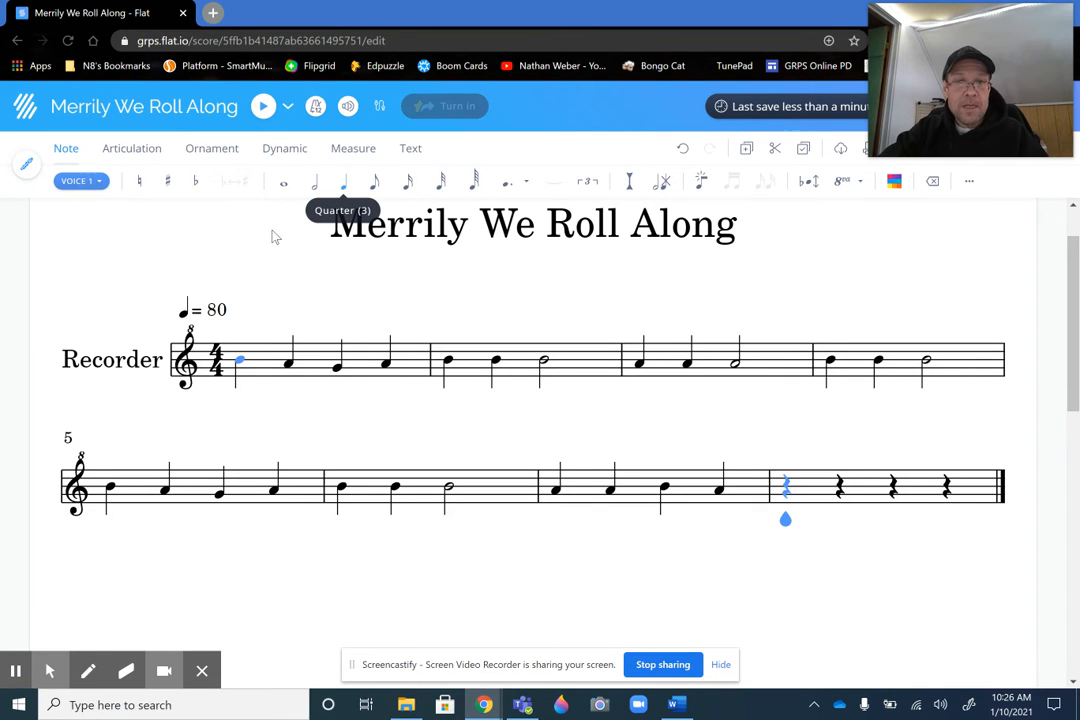
left_click(286, 190)
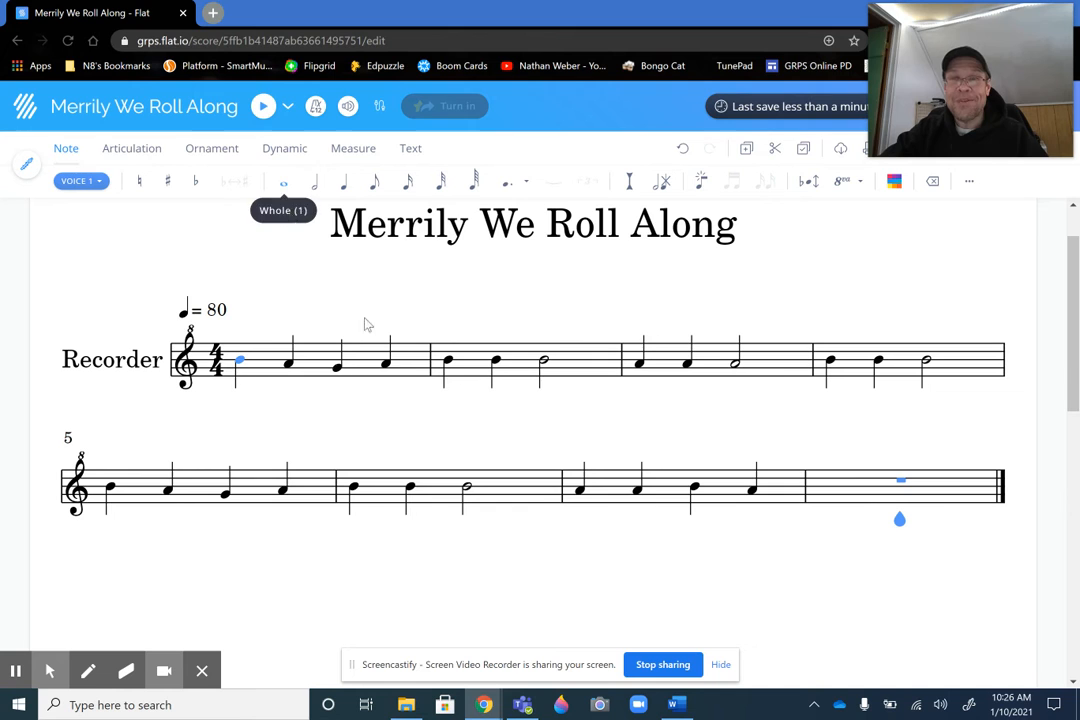
left_click(903, 497)
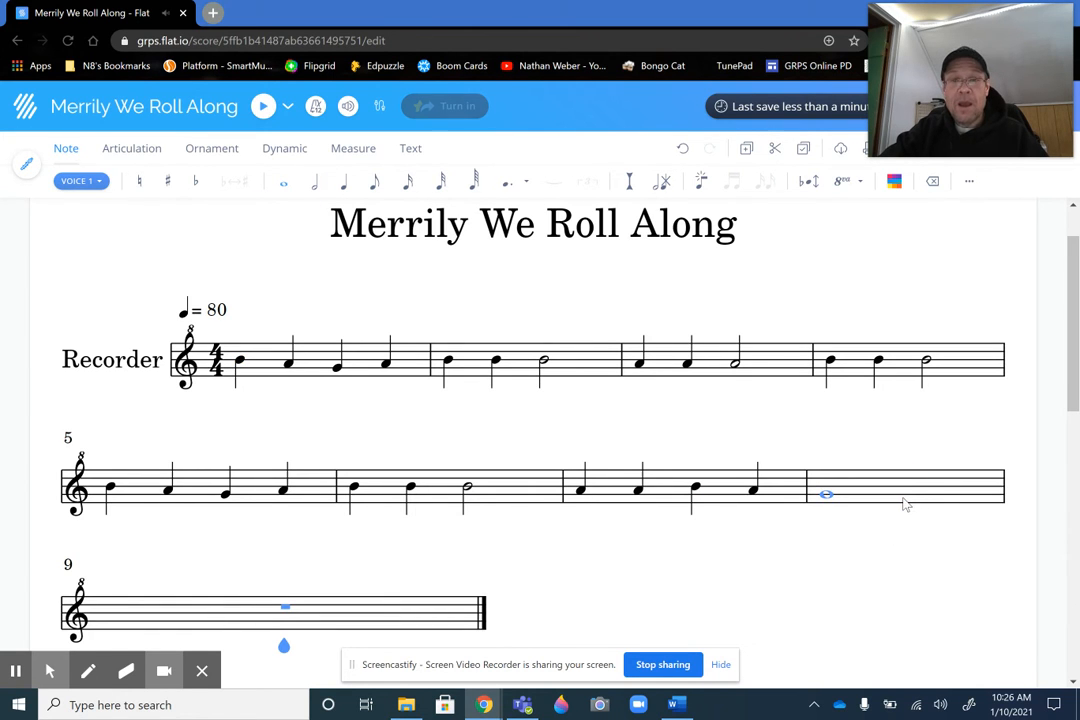
Step: Compare the final barline in the form's notation with the end of the Flat score around measure 9
key("alt+Tab")
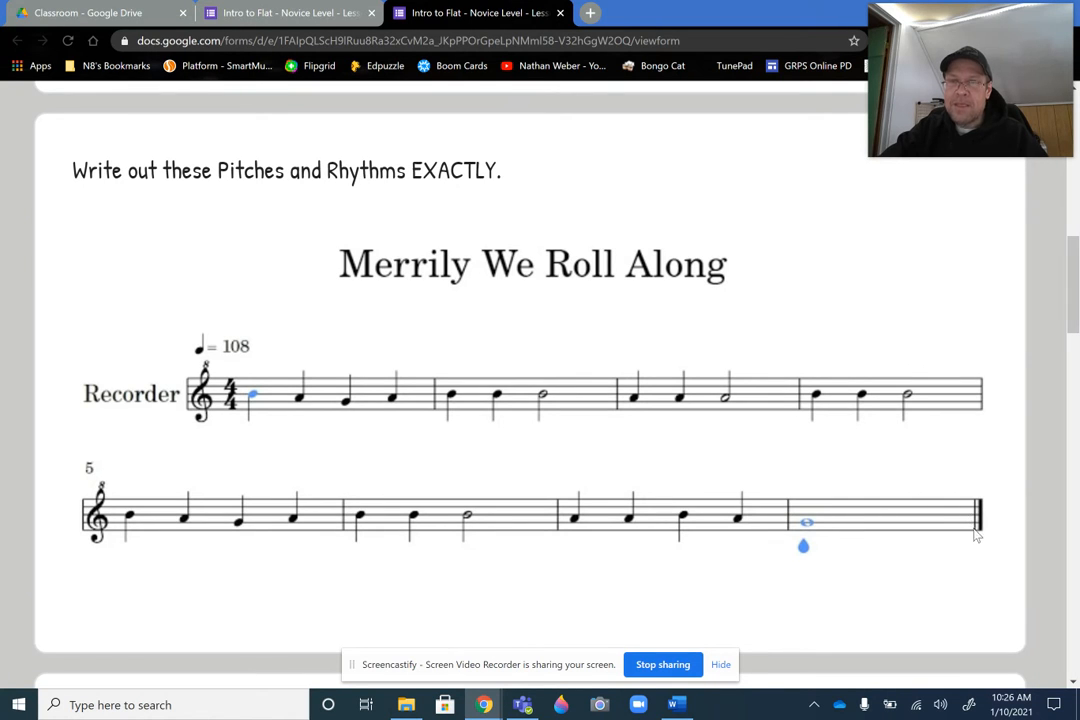
key("alt+f")
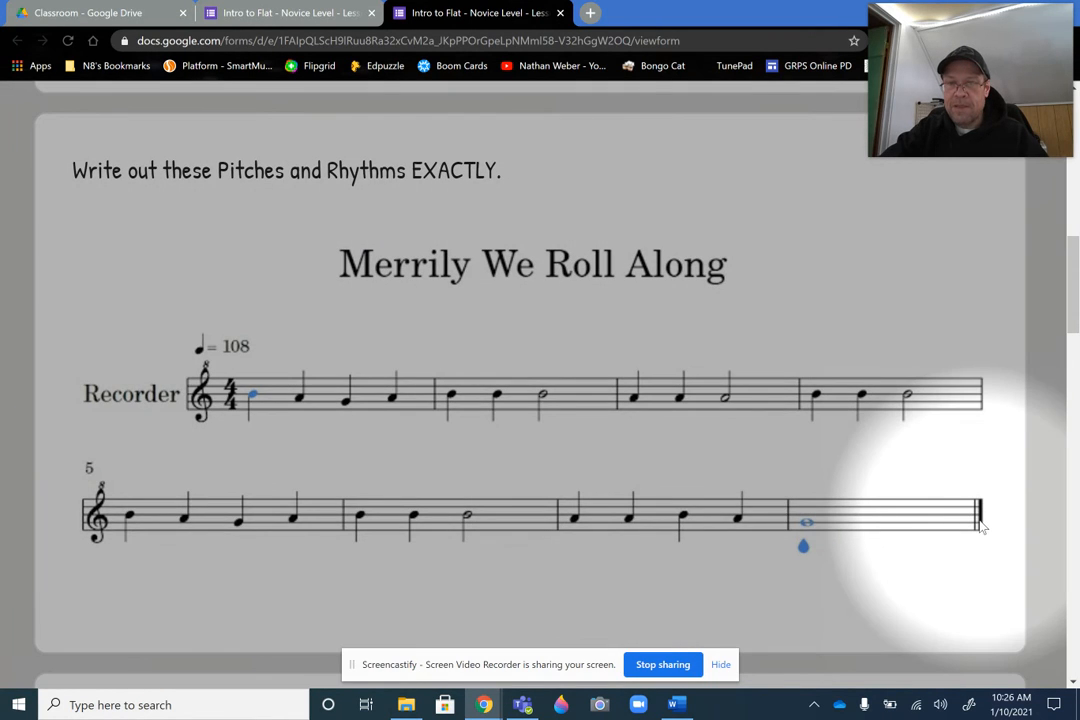
key("alt+f")
key("alt+Tab")
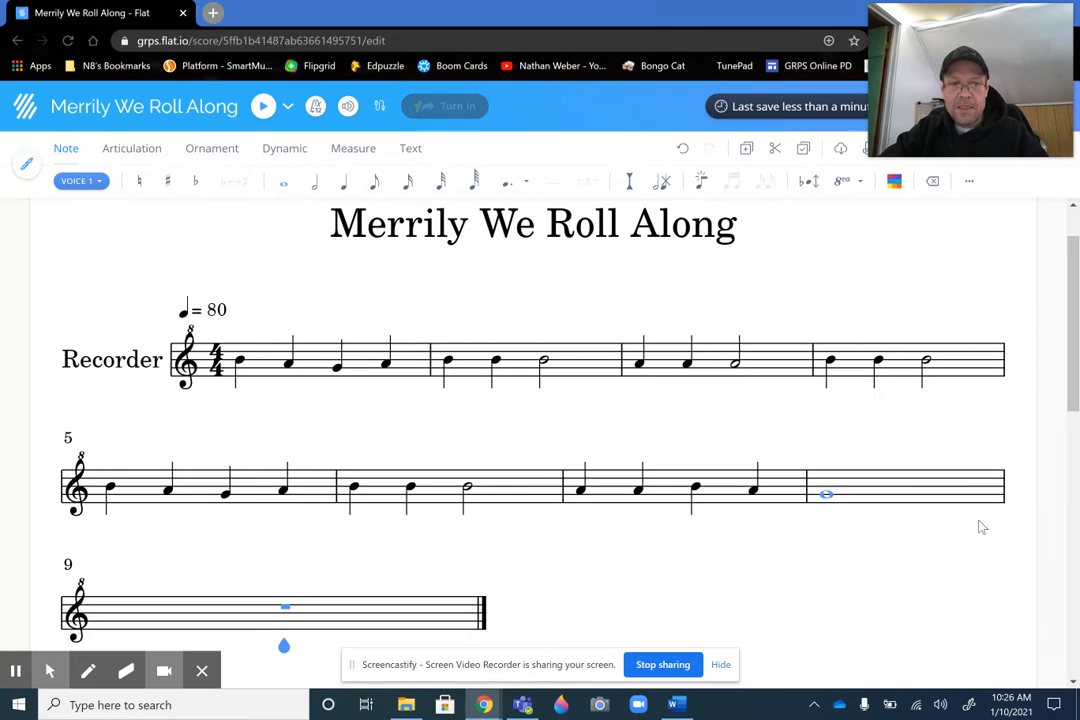
left_click_drag(1074, 378, 1075, 402)
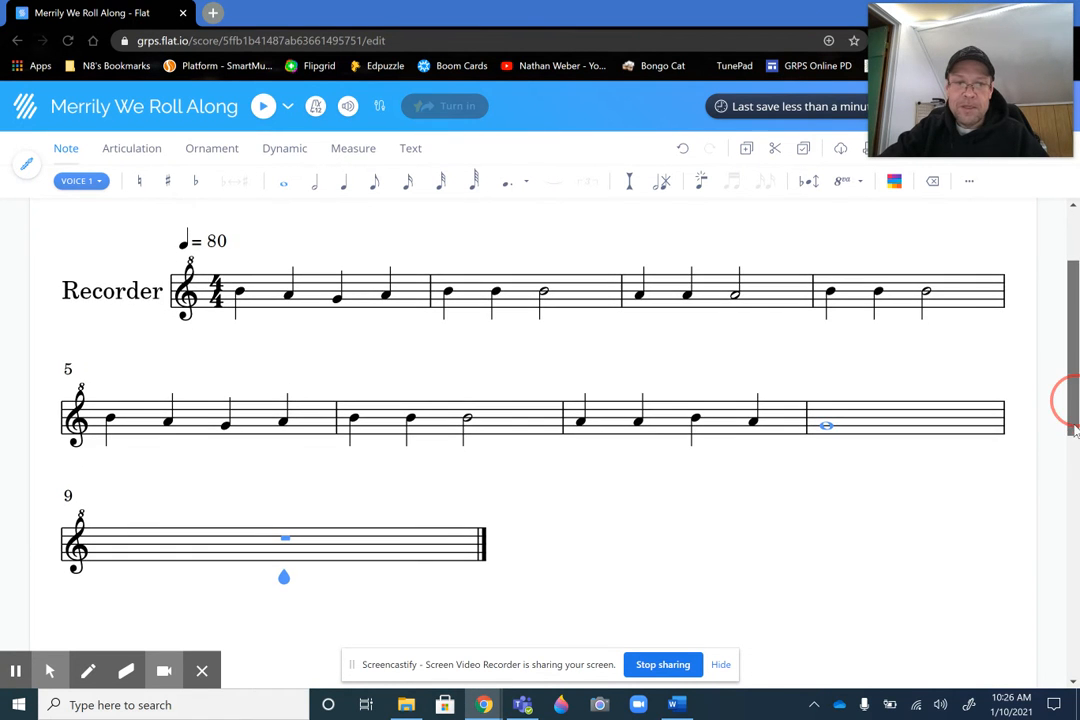
key("alt+f")
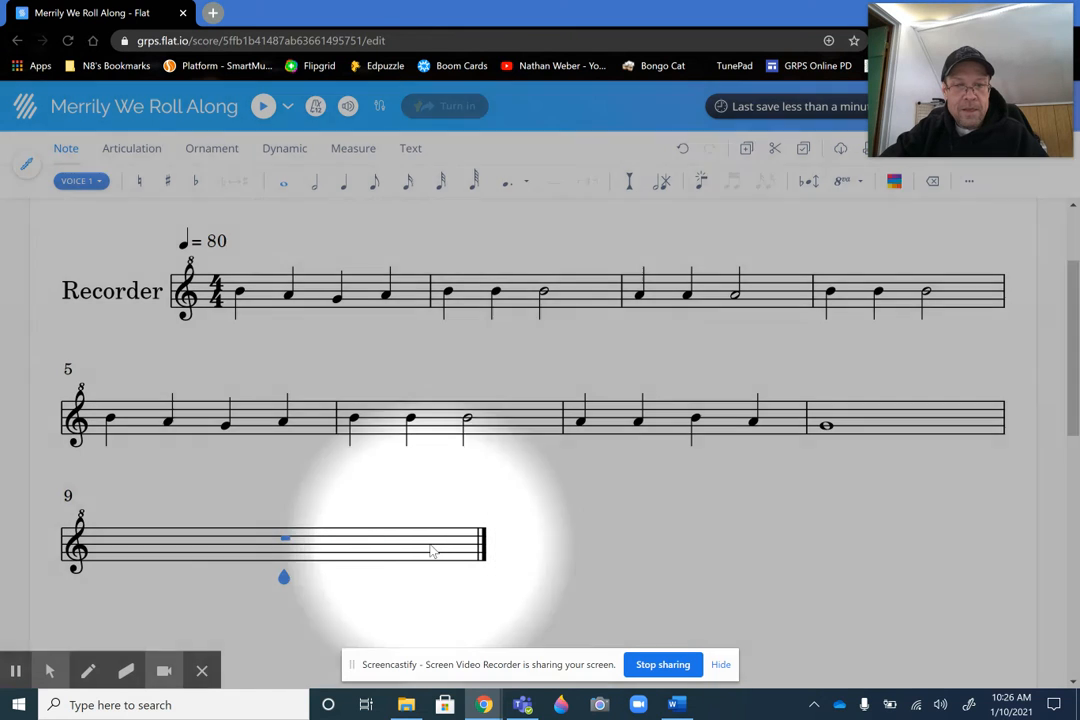
key("alt+f")
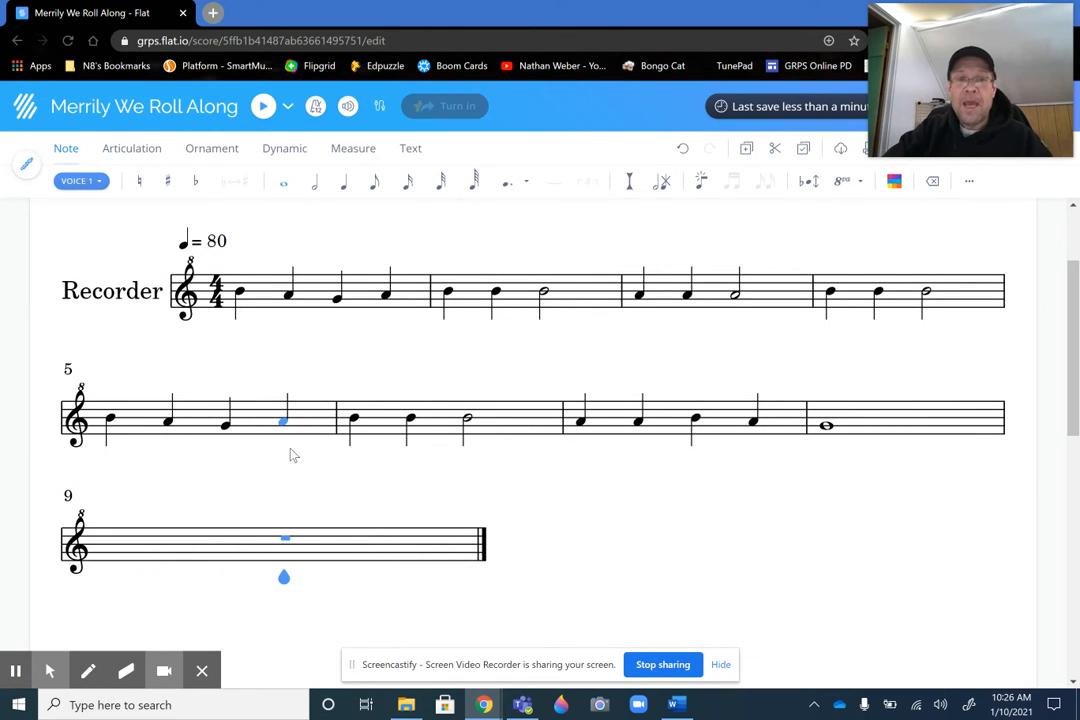
key("alt+f")
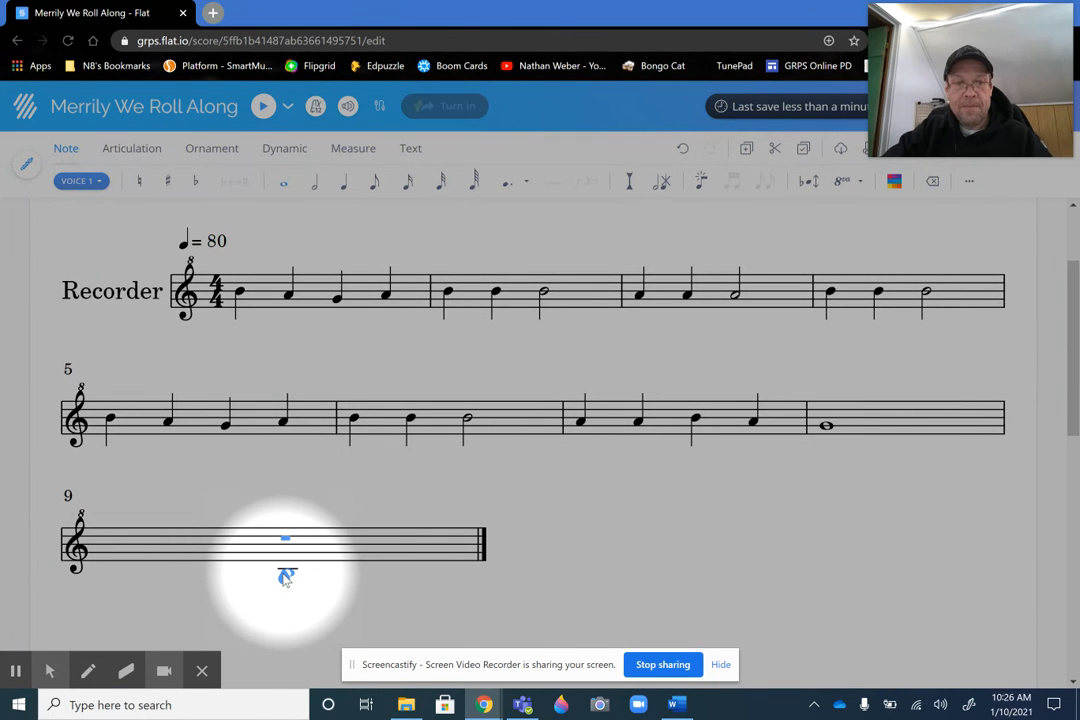
Step: Remove the empty measure 9 from the end of the Flat score
key("alt+f")
left_click(356, 153)
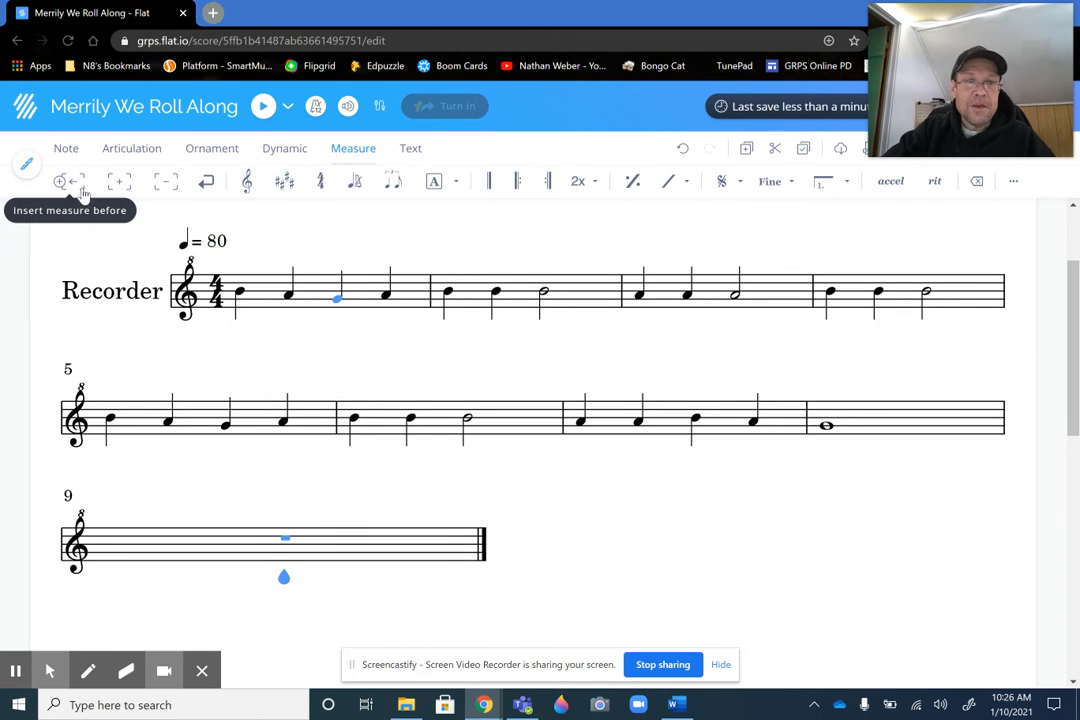
left_click(167, 183)
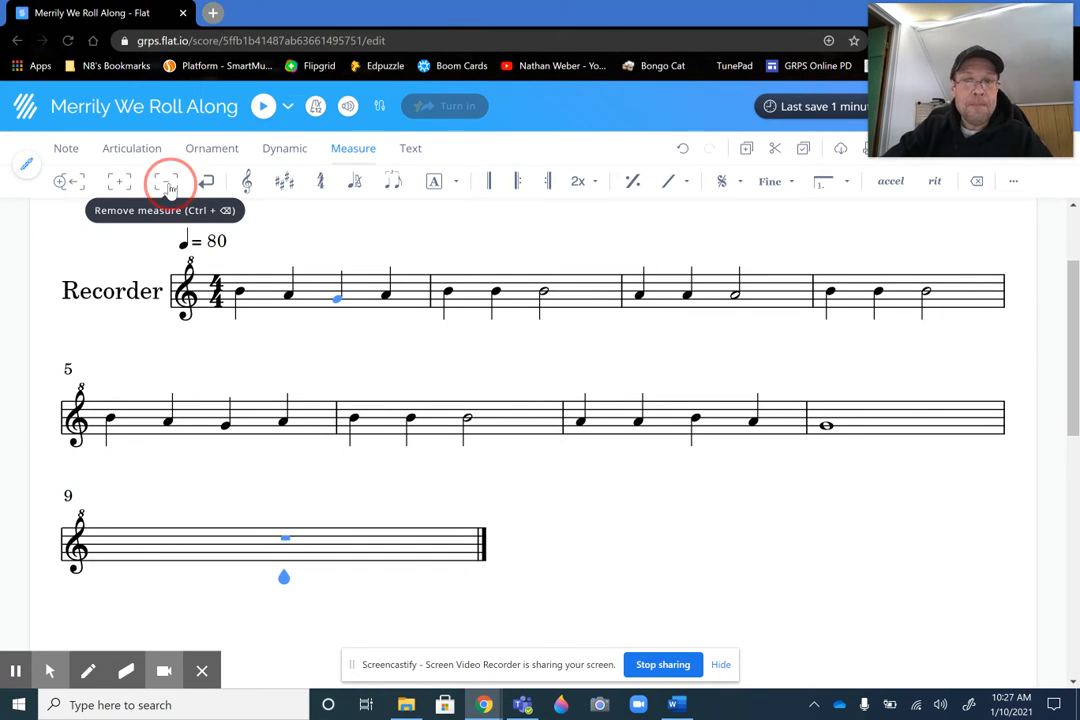
left_click_drag(1068, 420, 1068, 350)
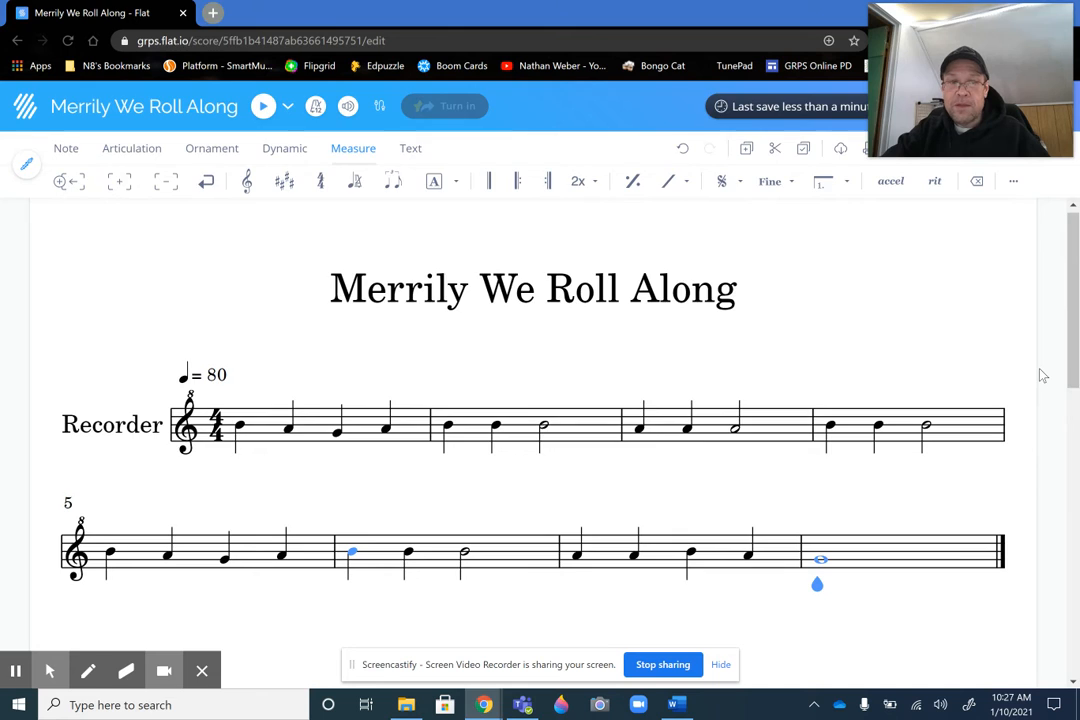
Step: Compare the Flat score with the form's notation and tick both Pitches and Rhythm items in the form
key("alt+Tab")
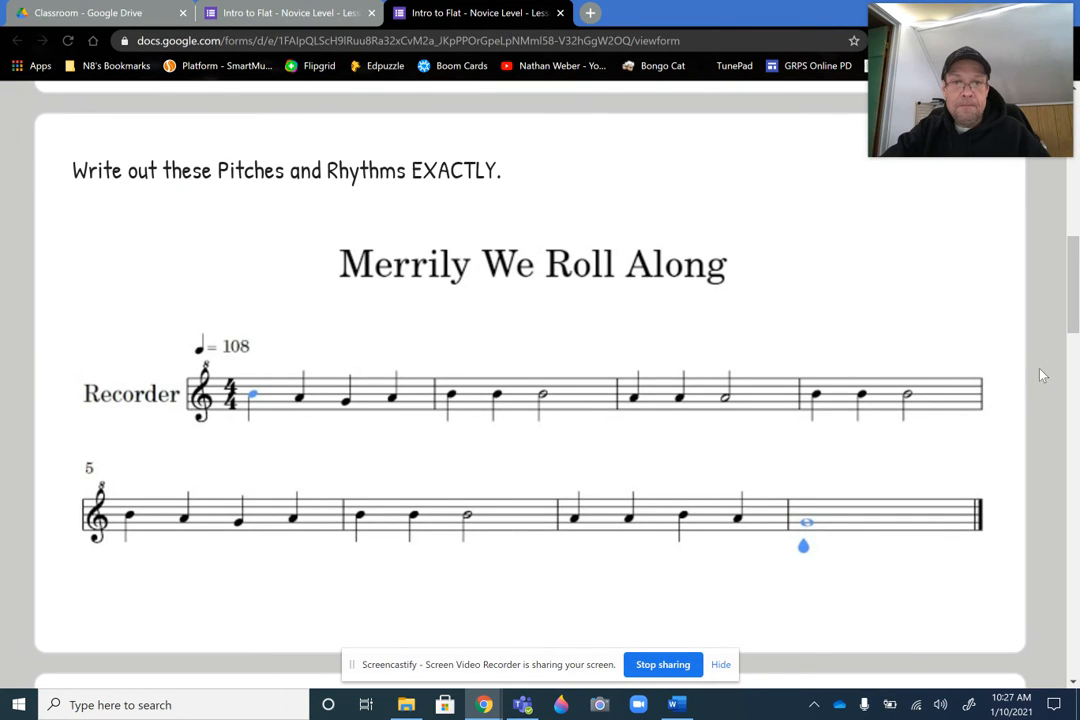
key("alt+Tab")
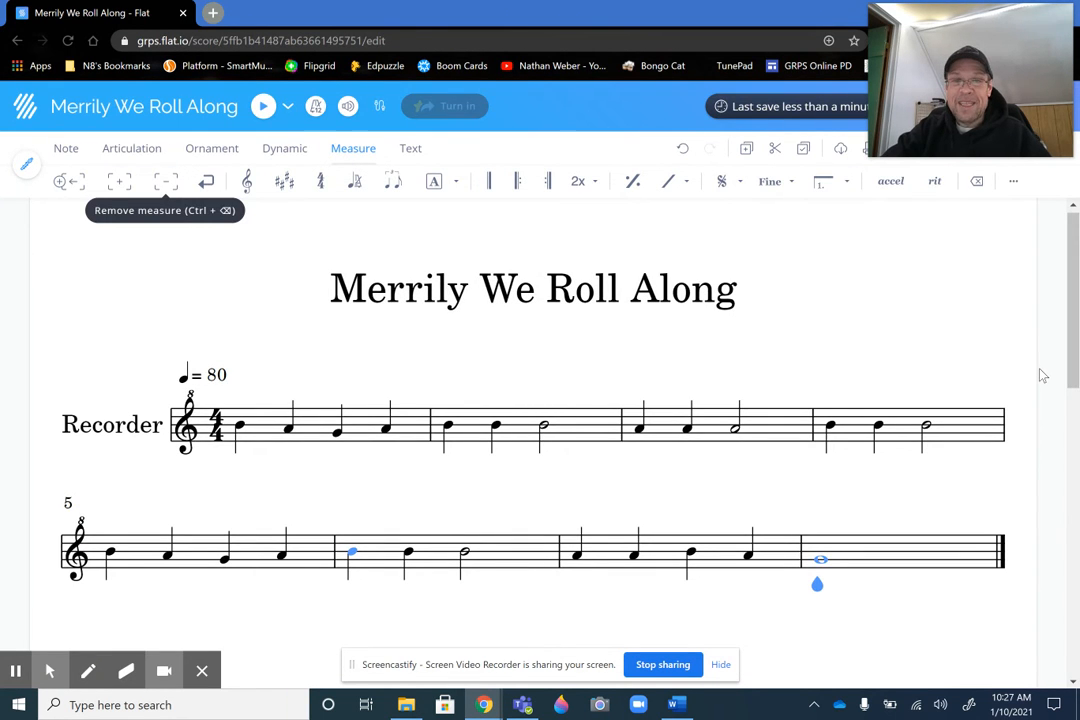
key("alt+Tab")
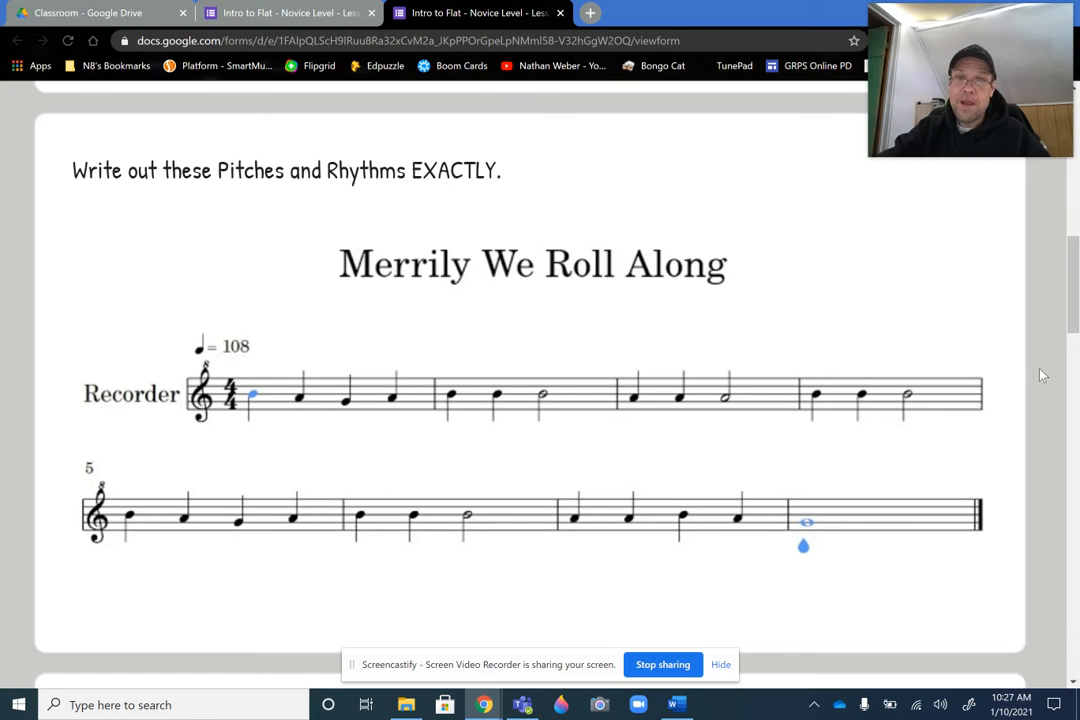
key("alt+Tab")
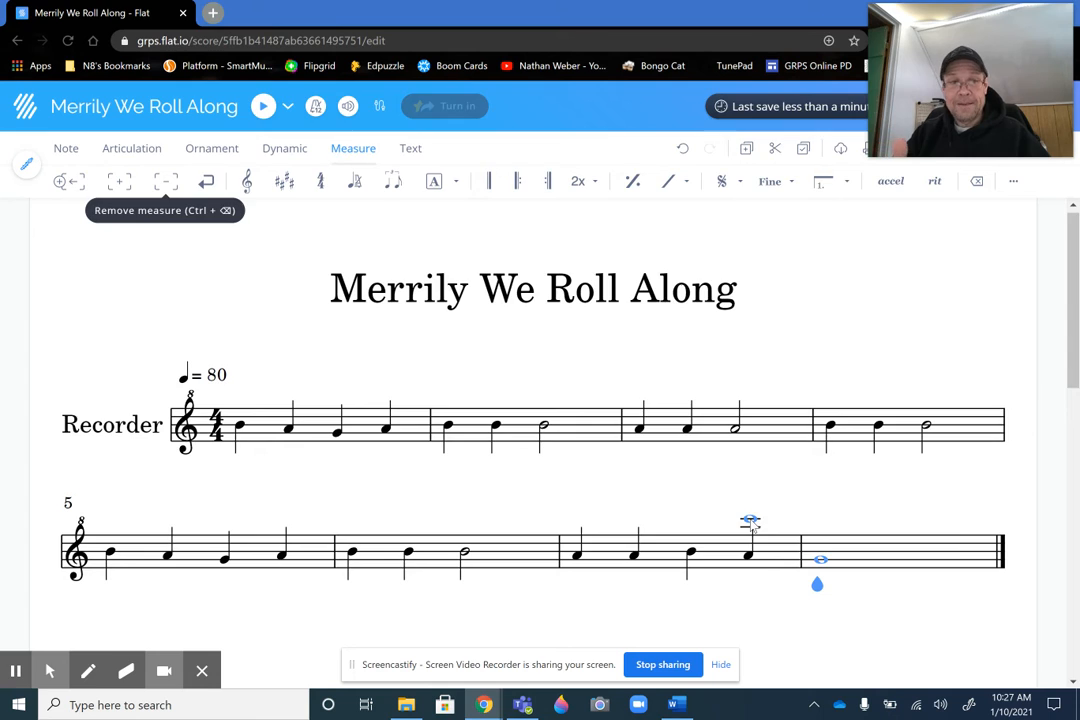
key("alt+Tab")
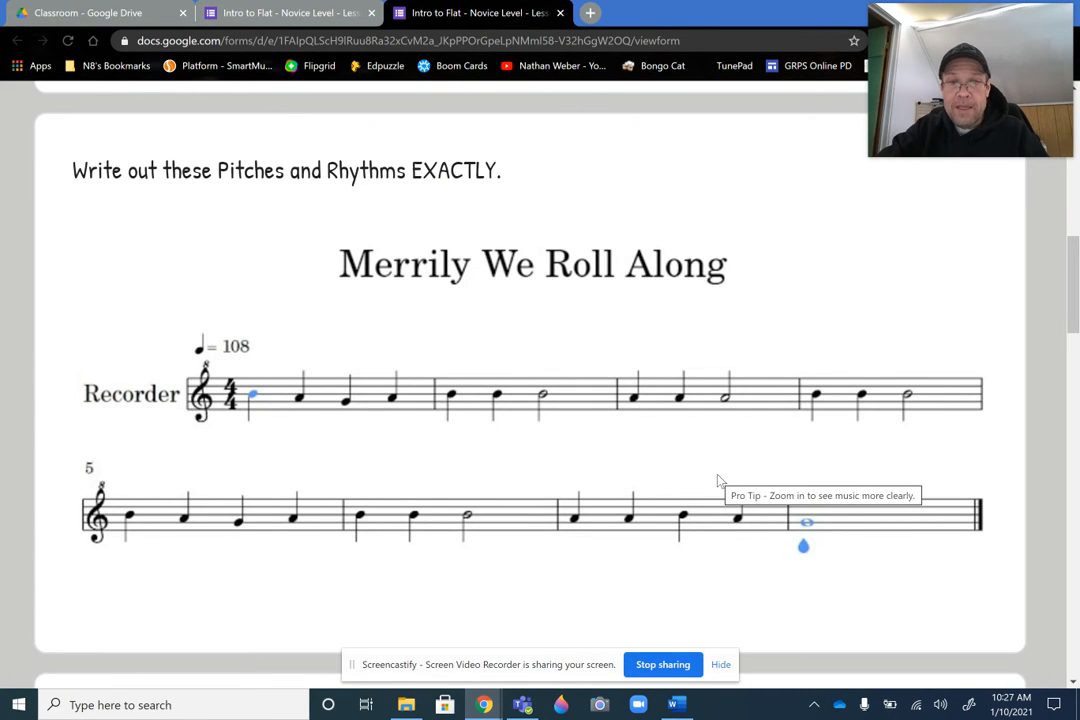
key("ctrl+minus")
key("ctrl+minus")
key("ctrl+minus")
key("ctrl+minus")
key("ctrl+minus")
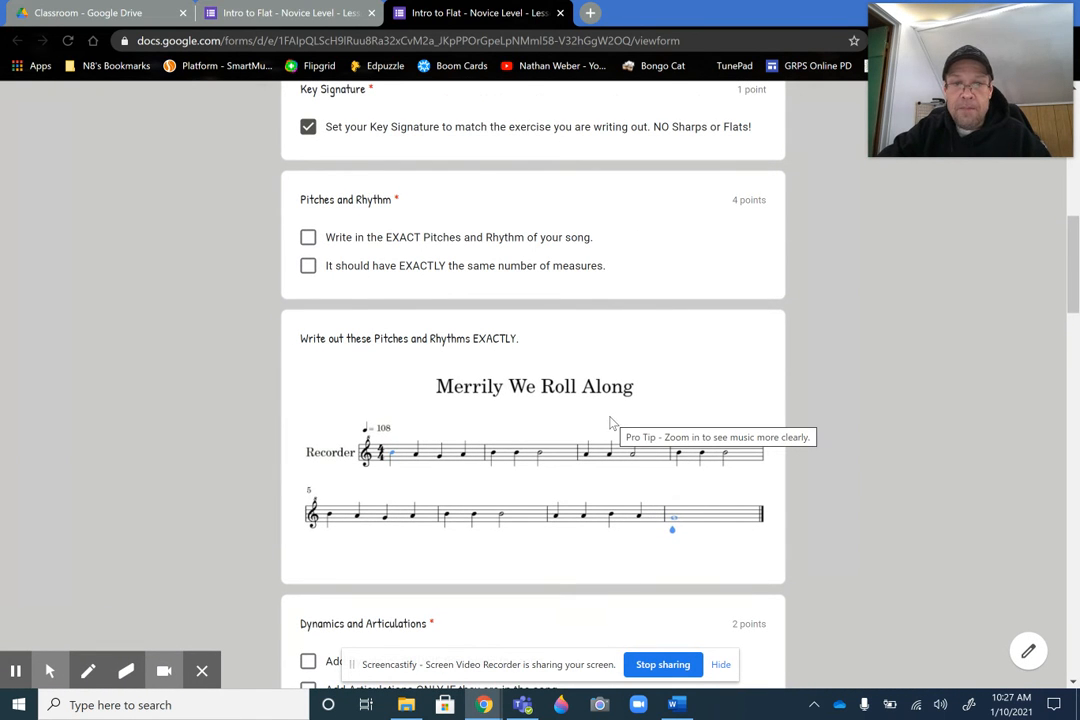
left_click(309, 239)
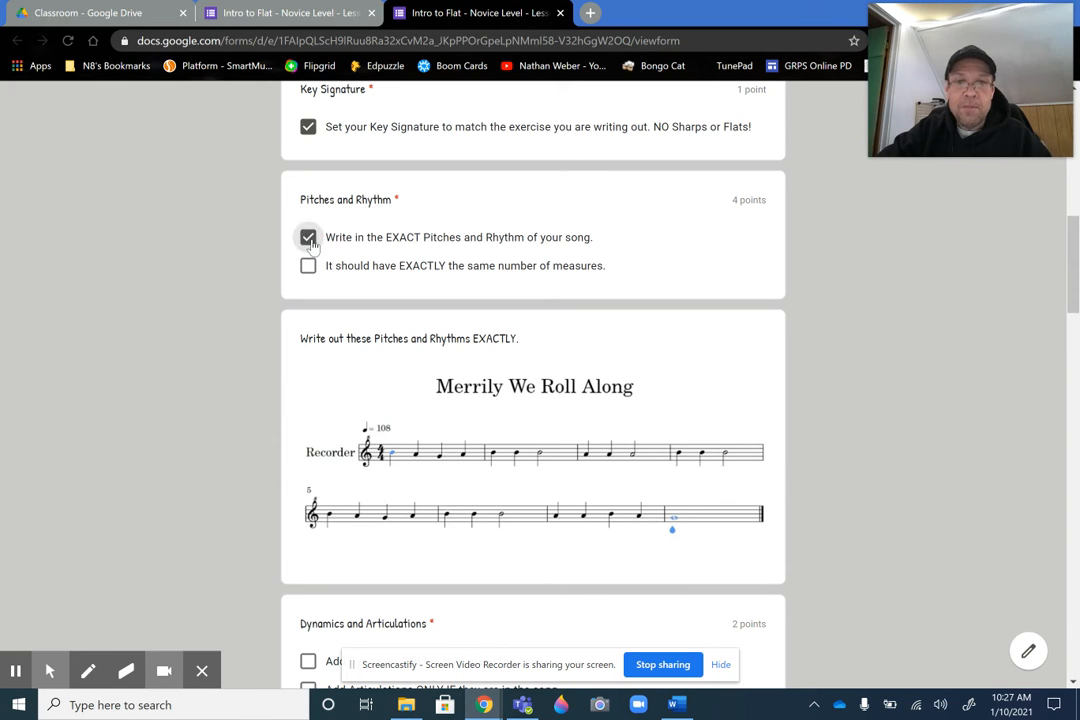
left_click(308, 266)
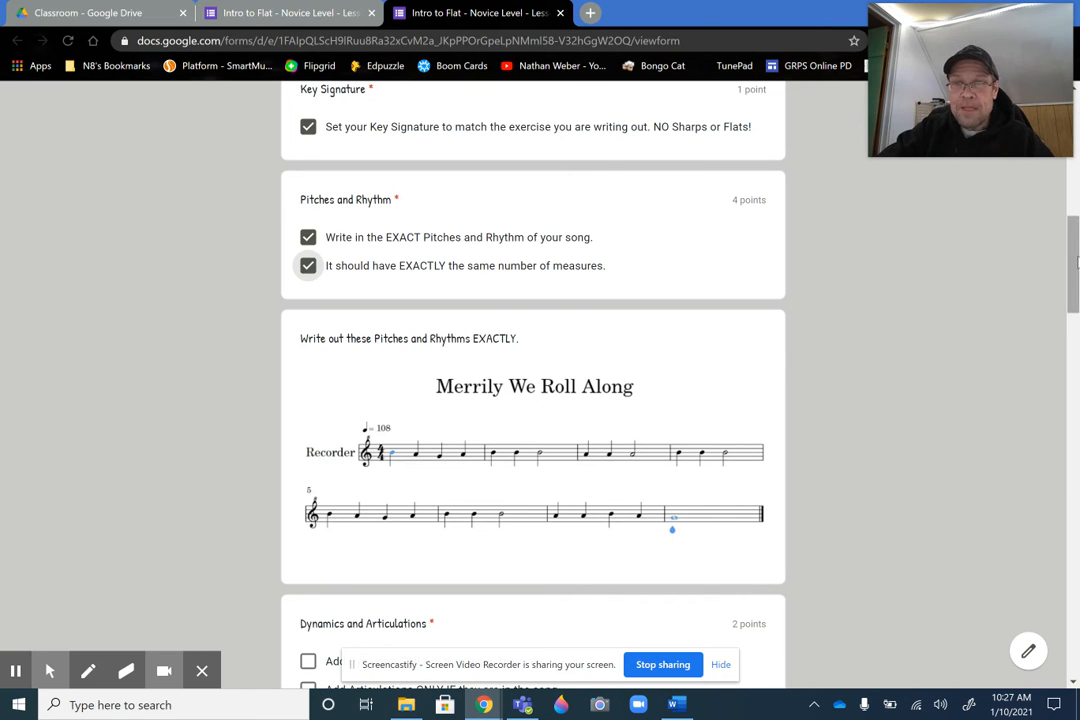
Step: Review Flat's dynamic and articulation options and examine the form's notation and the Flat score for any such markings
scroll(1065, 250, "down", 4)
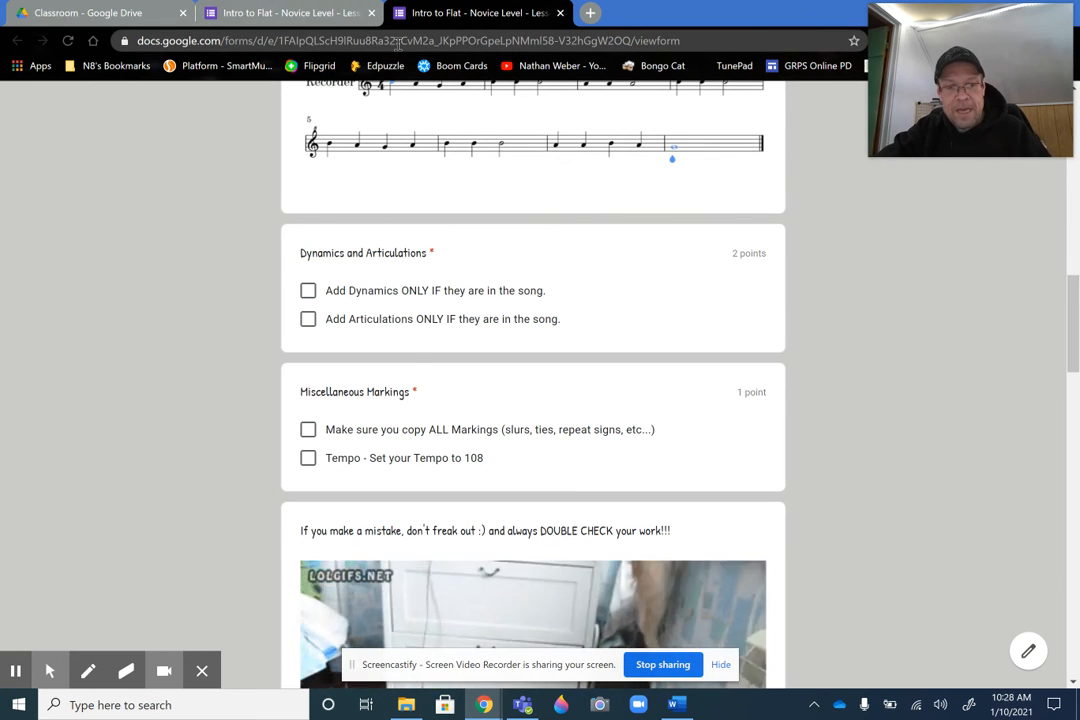
key("alt+Tab")
left_click(272, 152)
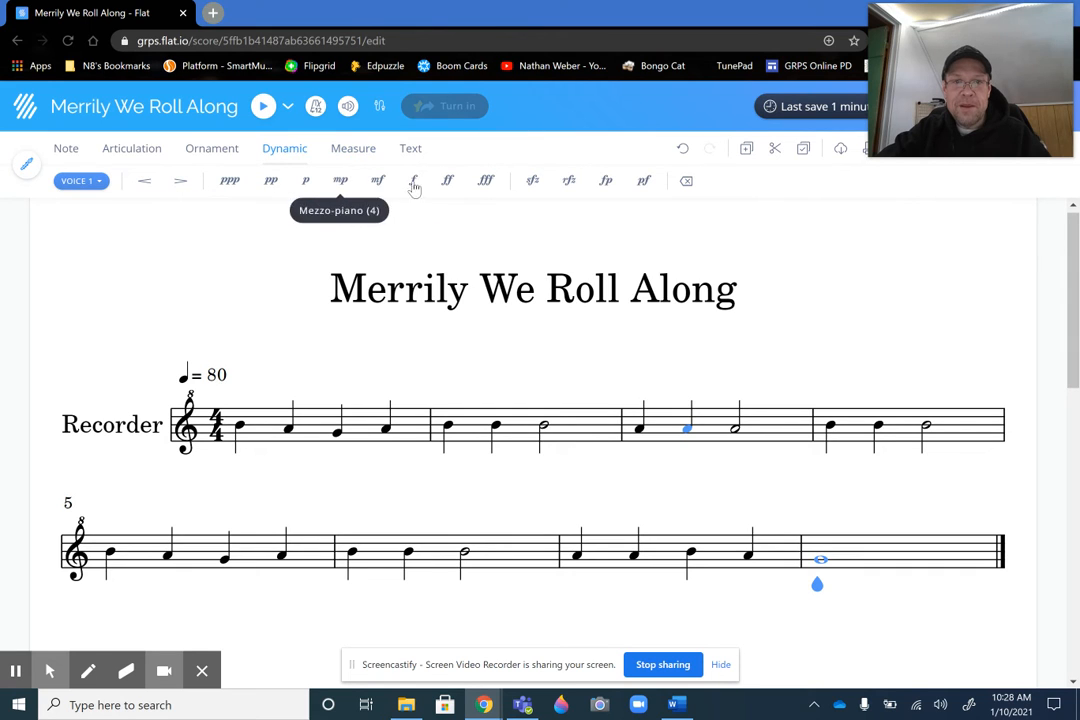
left_click(118, 152)
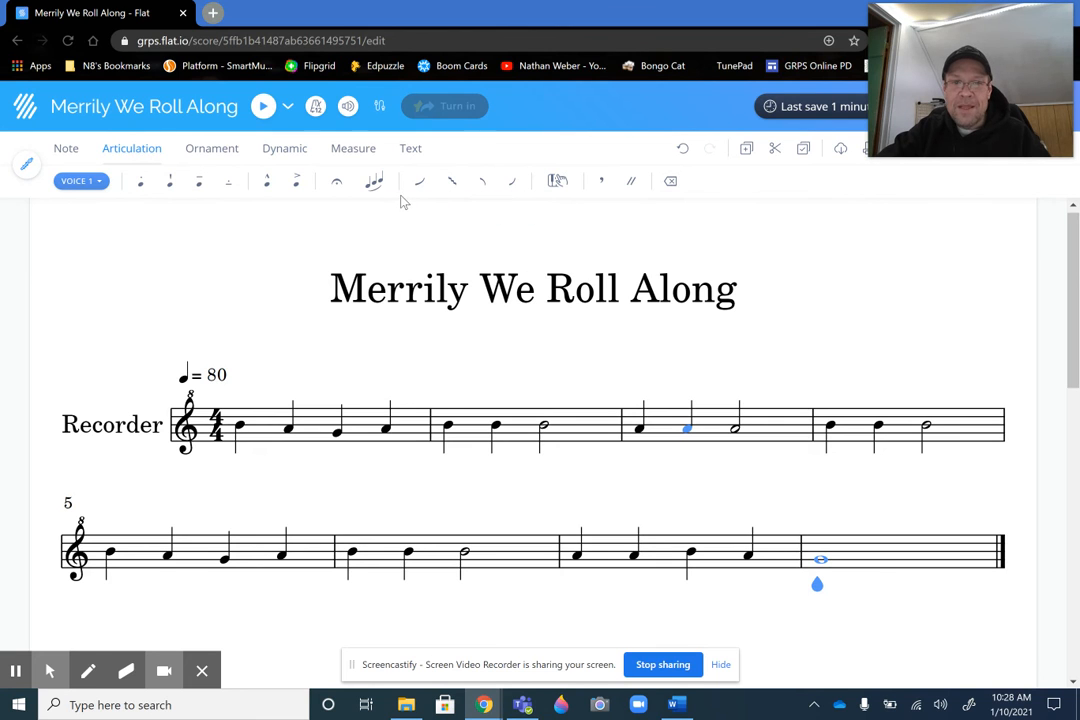
key("alt+Tab")
left_click_drag(1068, 328, 1075, 283)
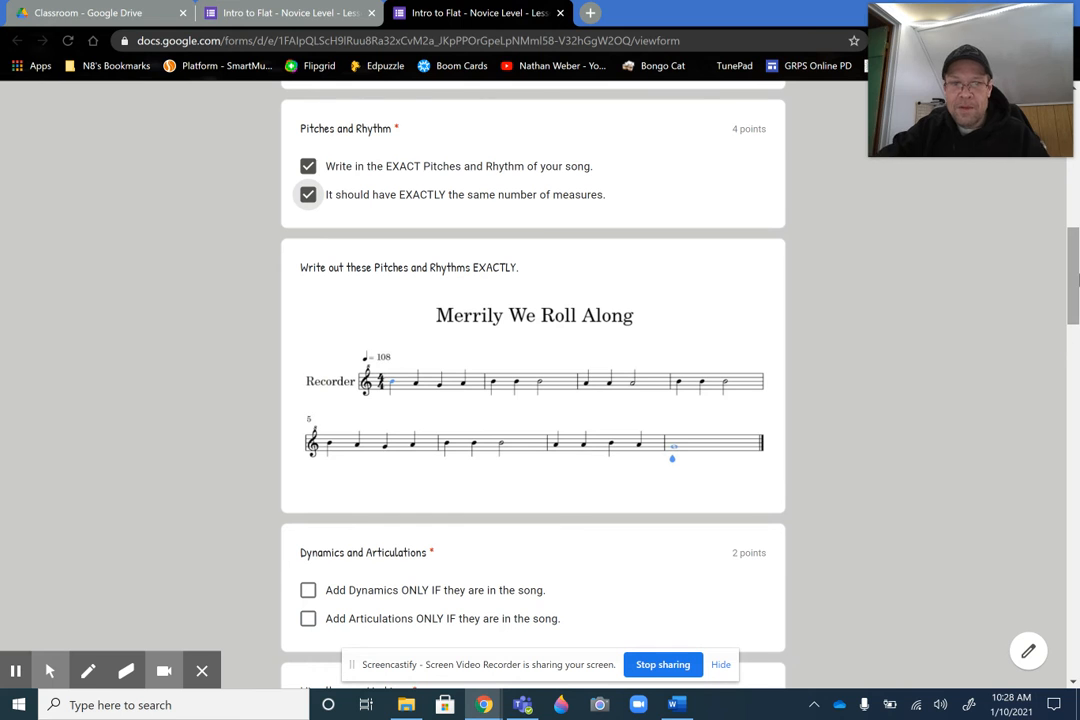
scroll(536, 382, "up", 5)
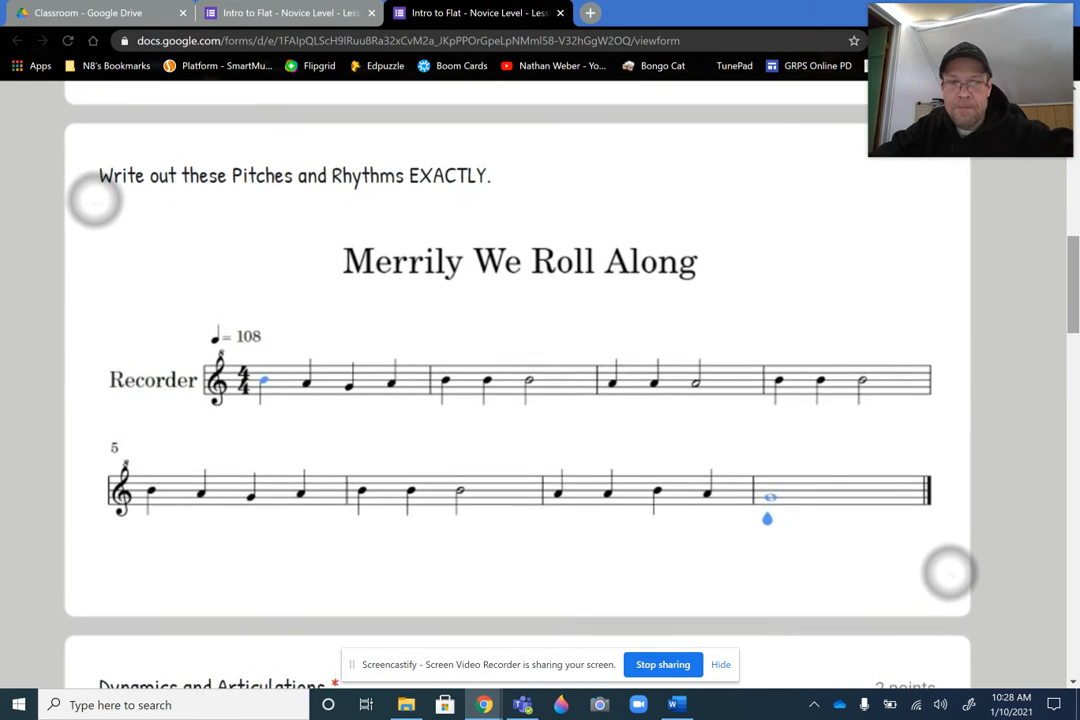
scroll(536, 382, "up", 2)
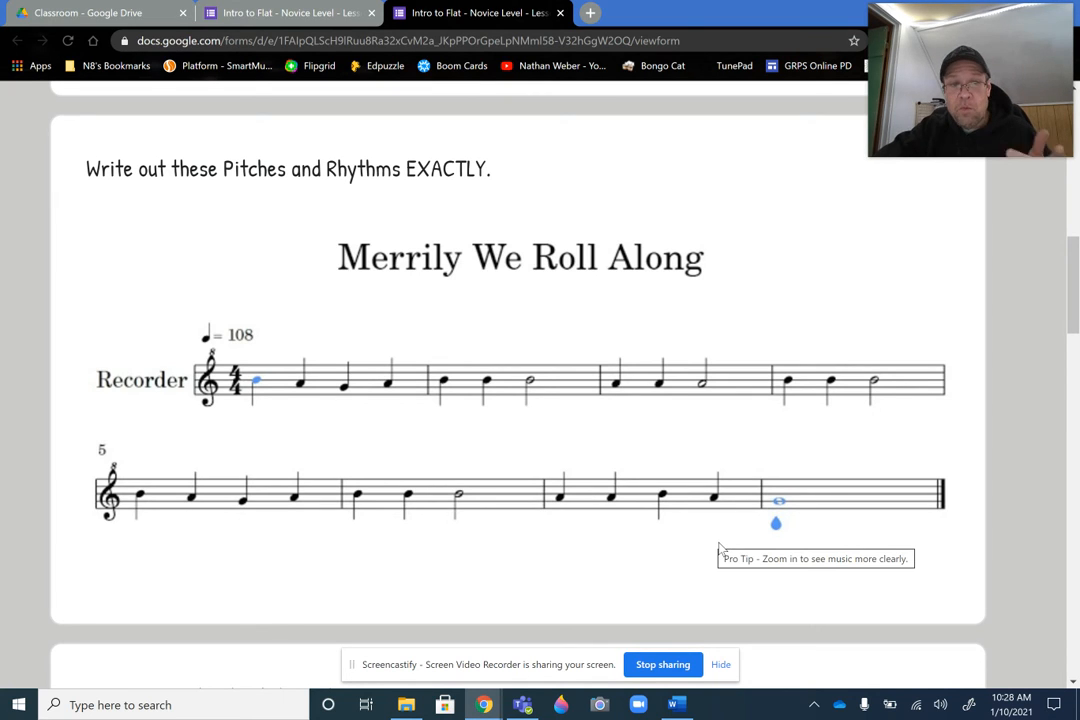
key("alt+Tab")
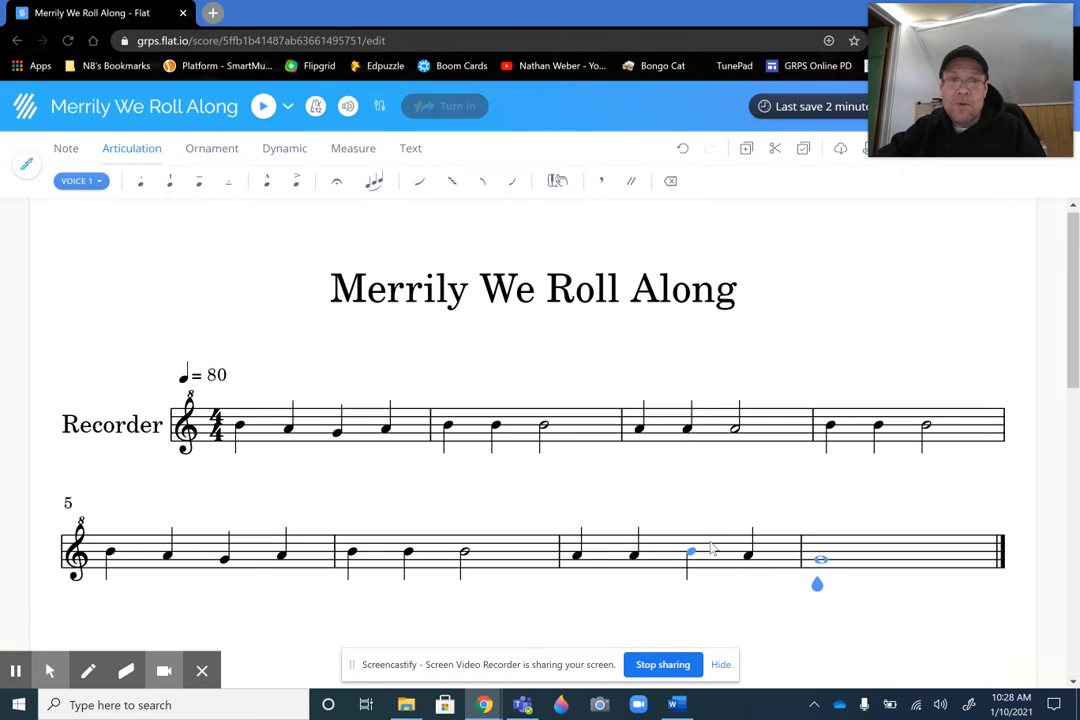
key("alt+Tab")
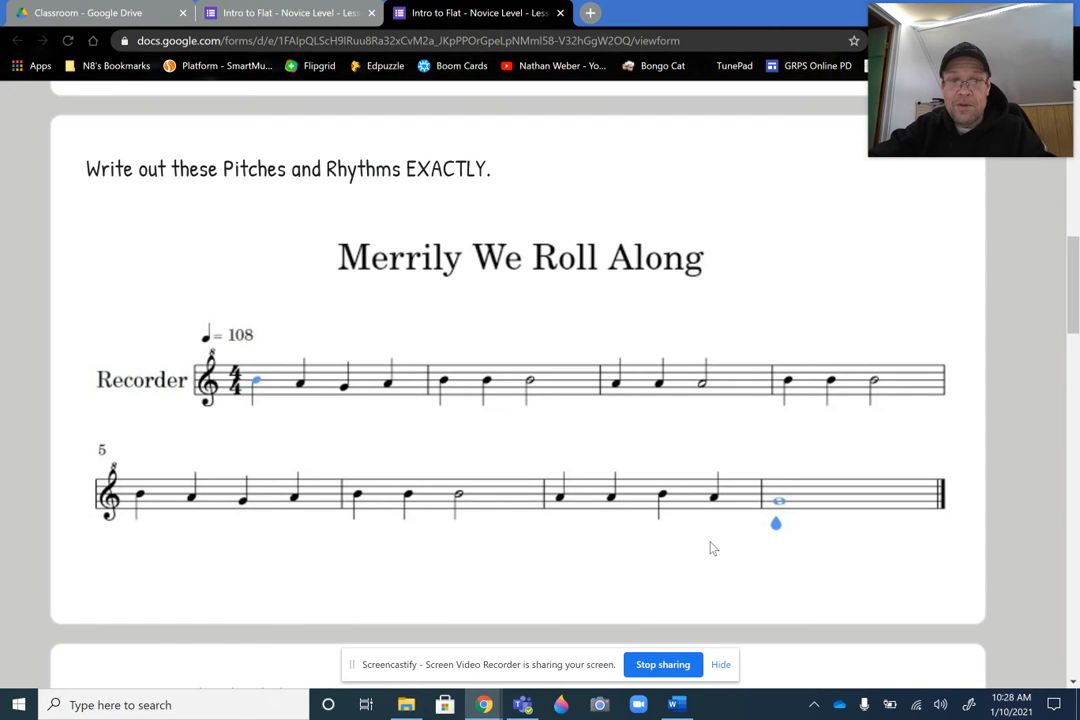
Step: Tick both Dynamics and Articulations items in the form
scroll(514, 400, "down", 5)
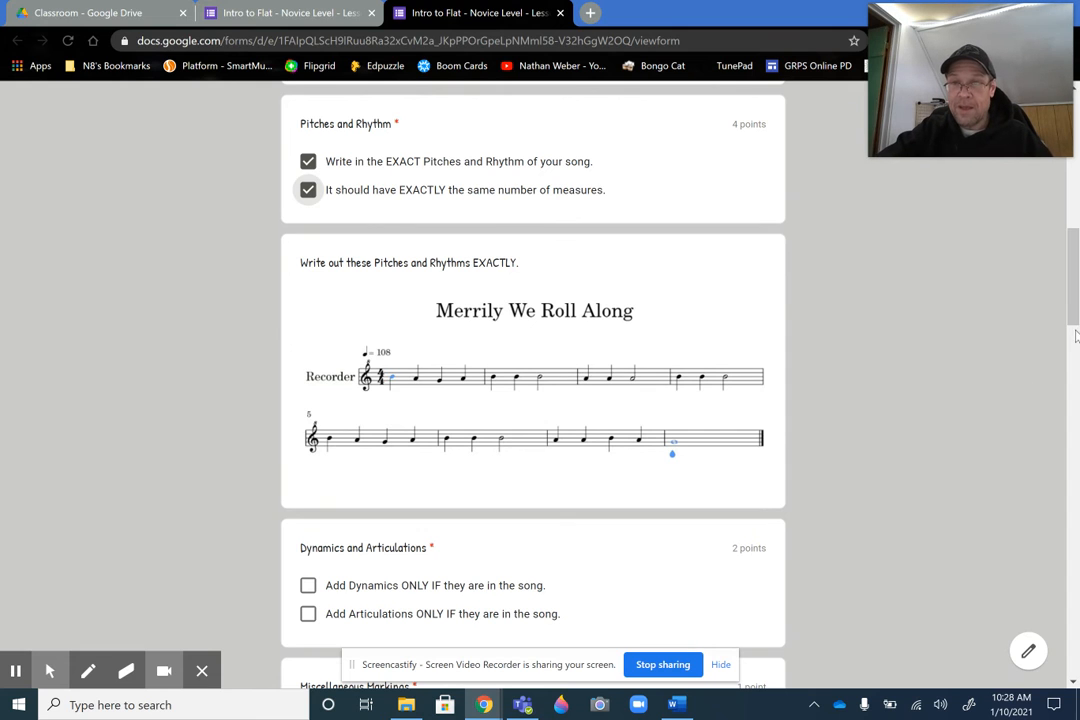
scroll(1068, 300, "down", 3)
left_click(311, 411)
left_click(309, 434)
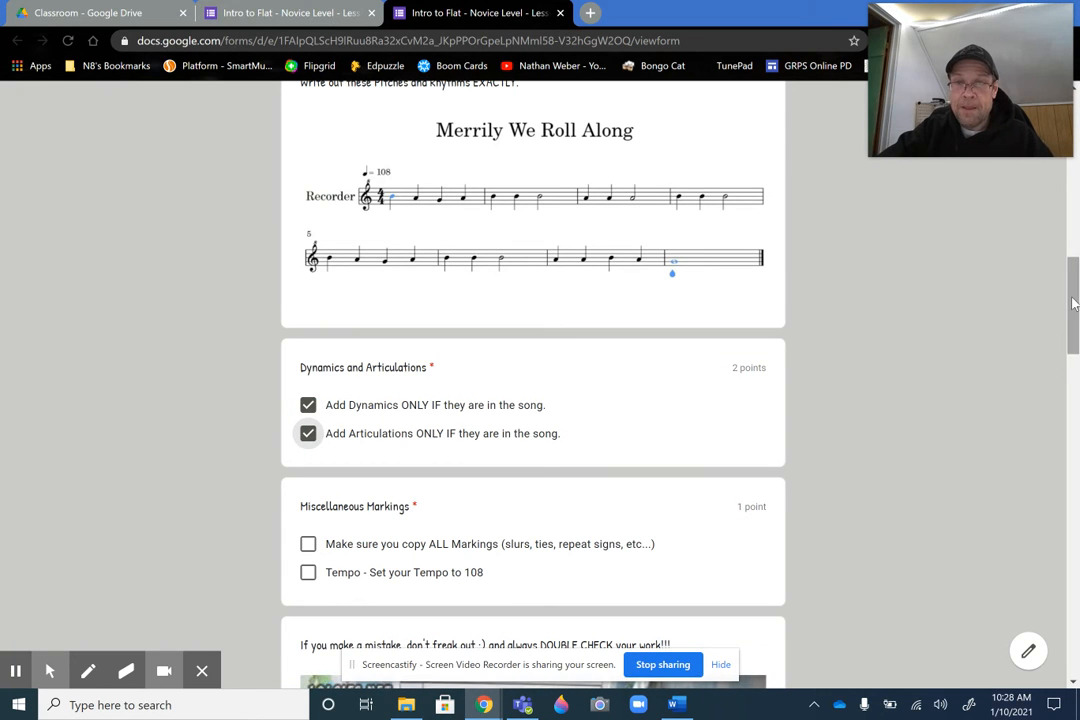
Step: Check the form's notation for slurs, ties or repeat signs and tick the item about copying all markings
scroll(1073, 303, "down", 4)
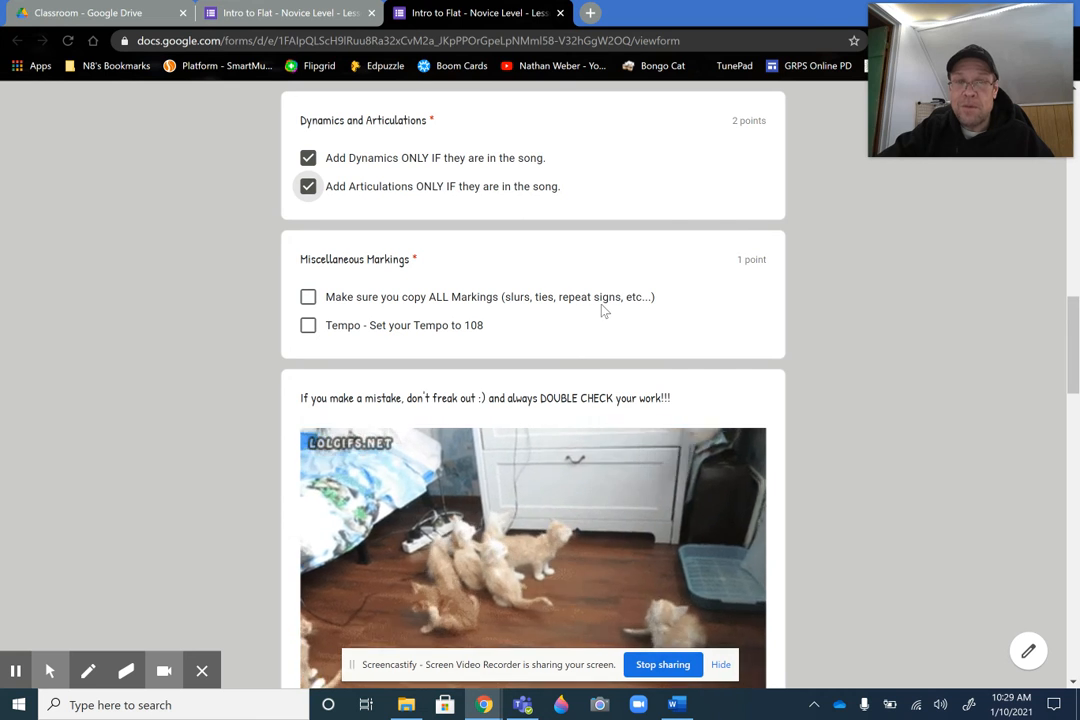
scroll(834, 268, "up", 4)
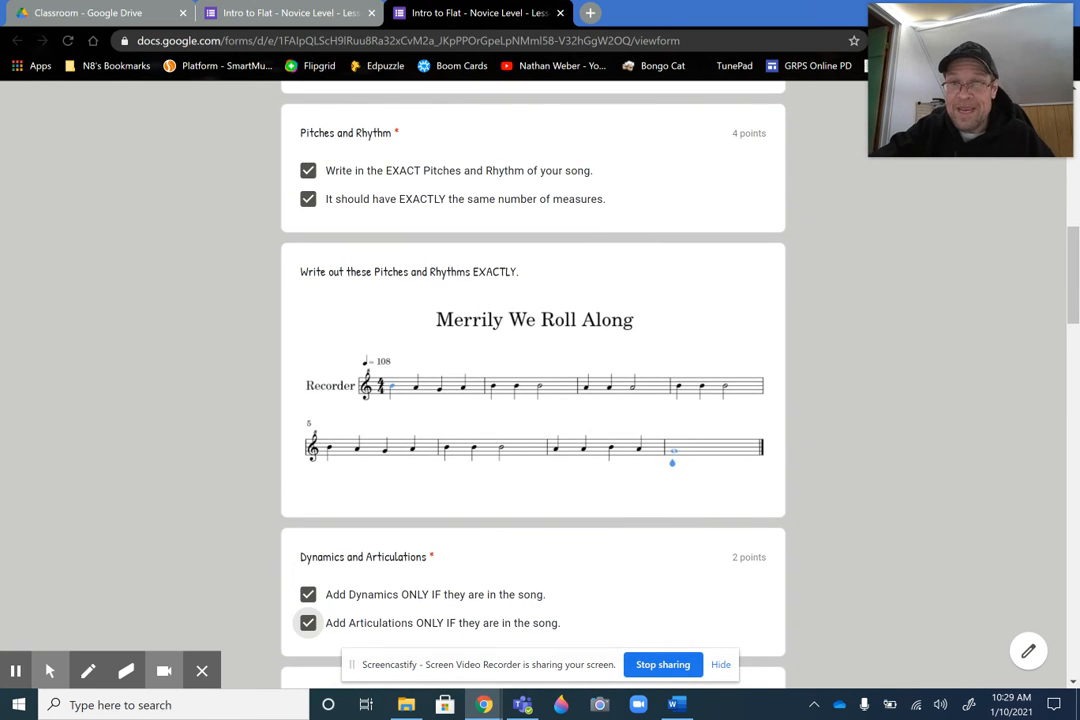
scroll(870, 373, "down", 4)
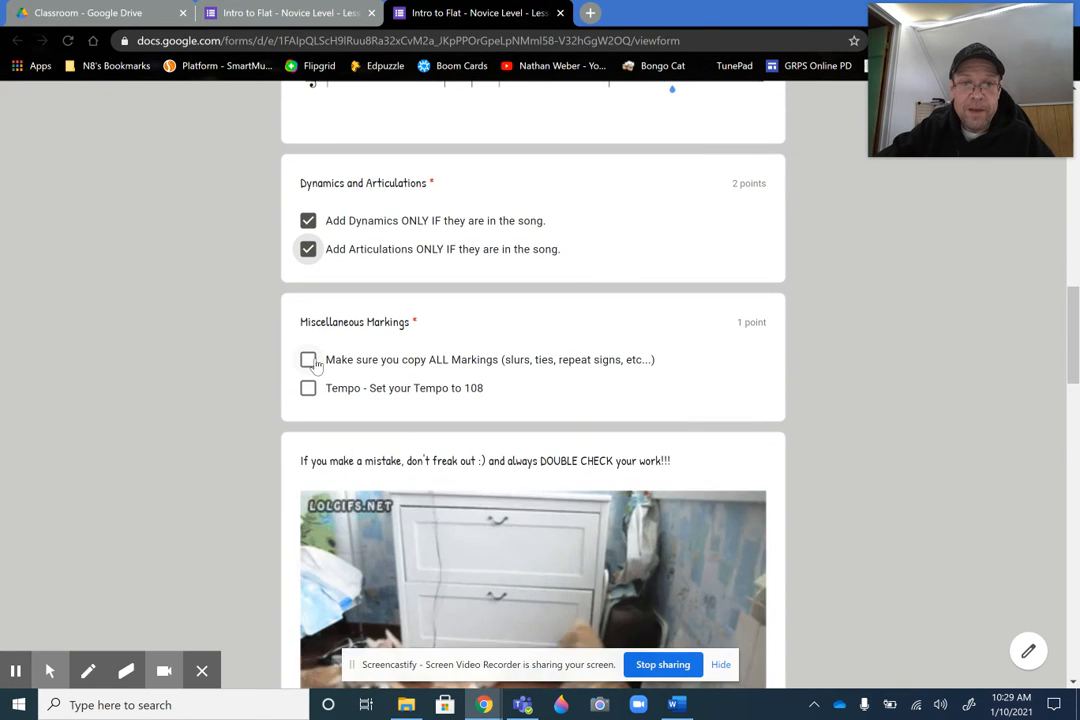
left_click(308, 360)
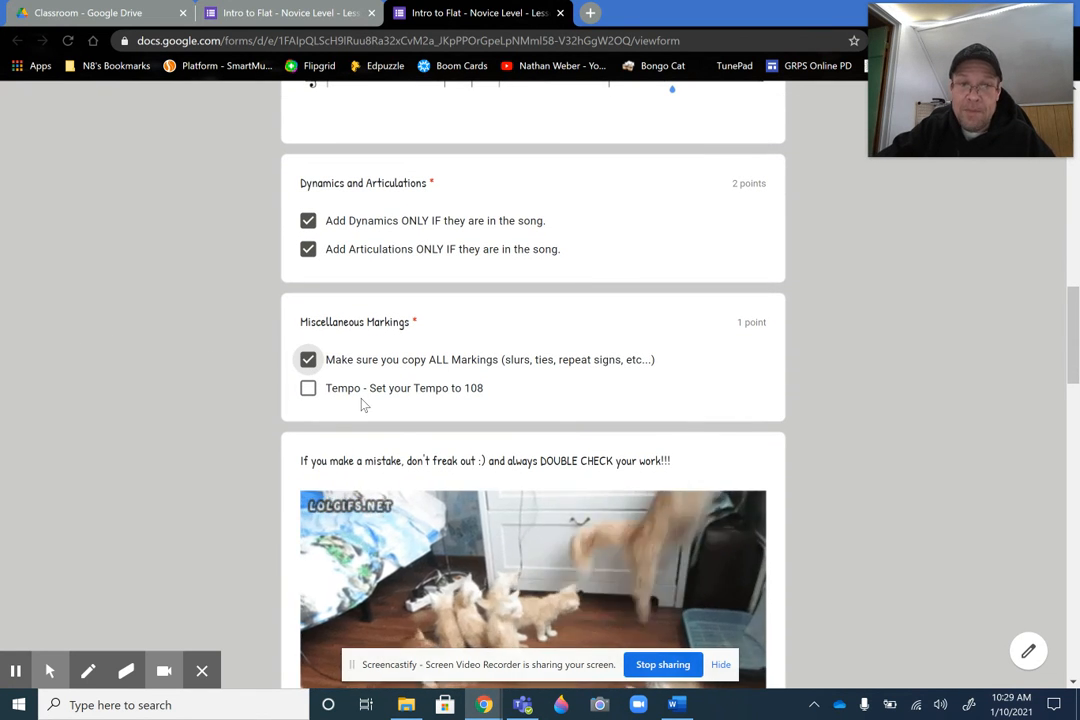
Step: Check the tempo required in the form's Miscellaneous Markings and above its notation, and switch to the Flat score
key("alt+f")
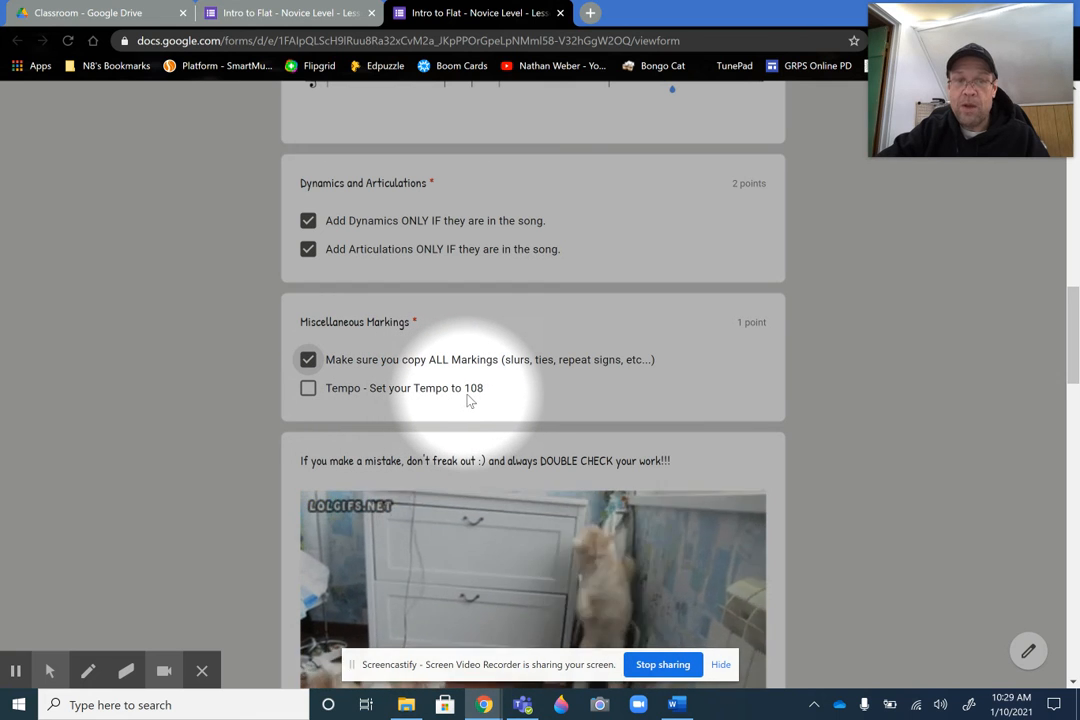
key("alt+f")
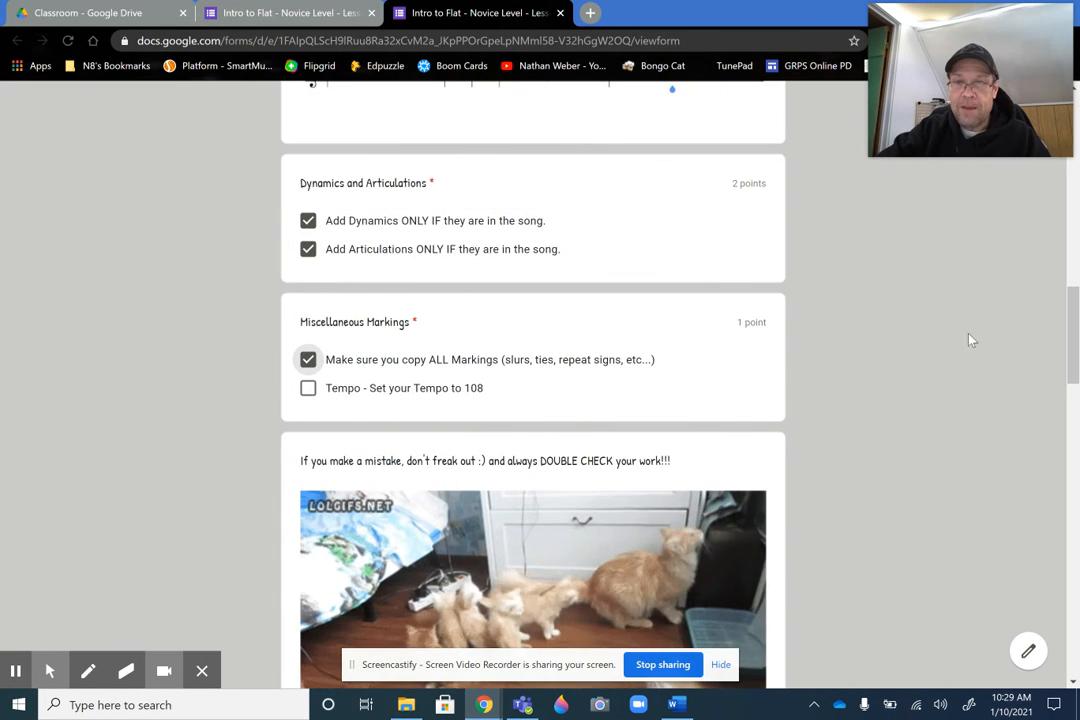
mouse_move(1075, 320)
left_mouse_down()
mouse_move(1077, 245)
mouse_move(1074, 324)
left_mouse_up()
key("alt+f")
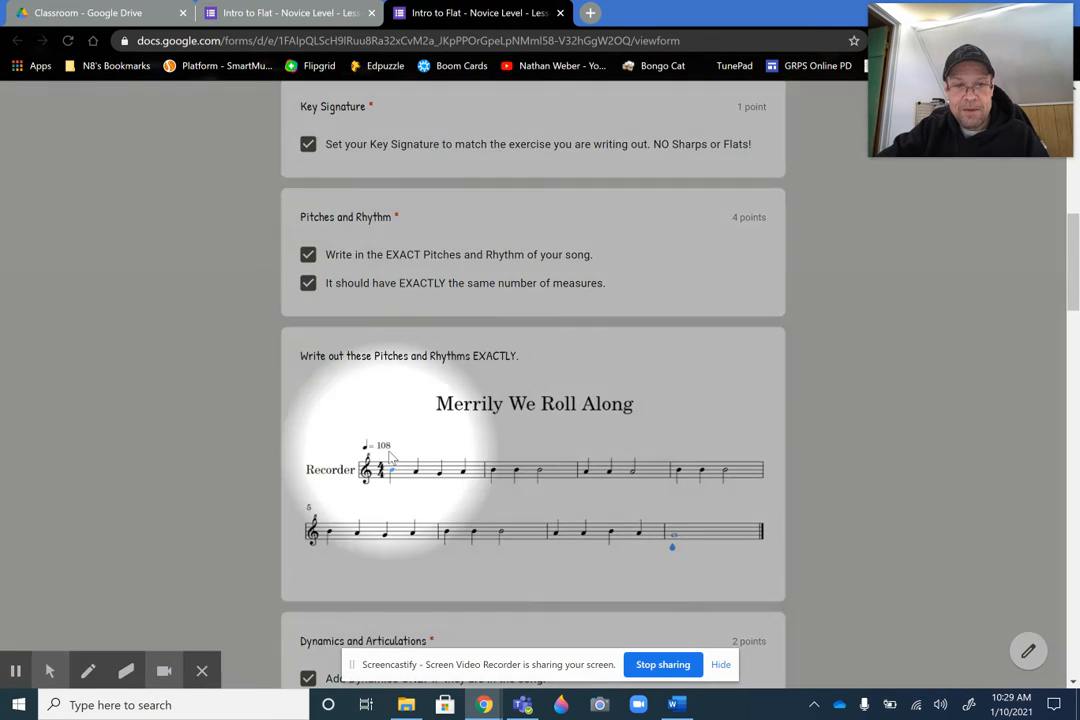
key("alt+f")
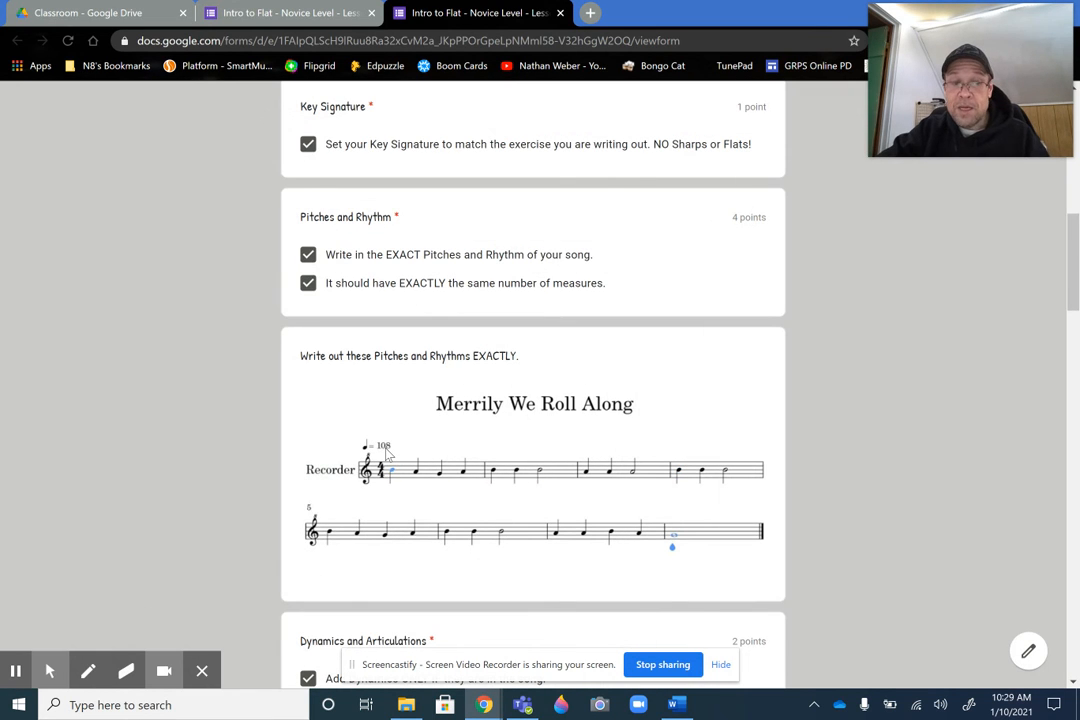
left_click(388, 451)
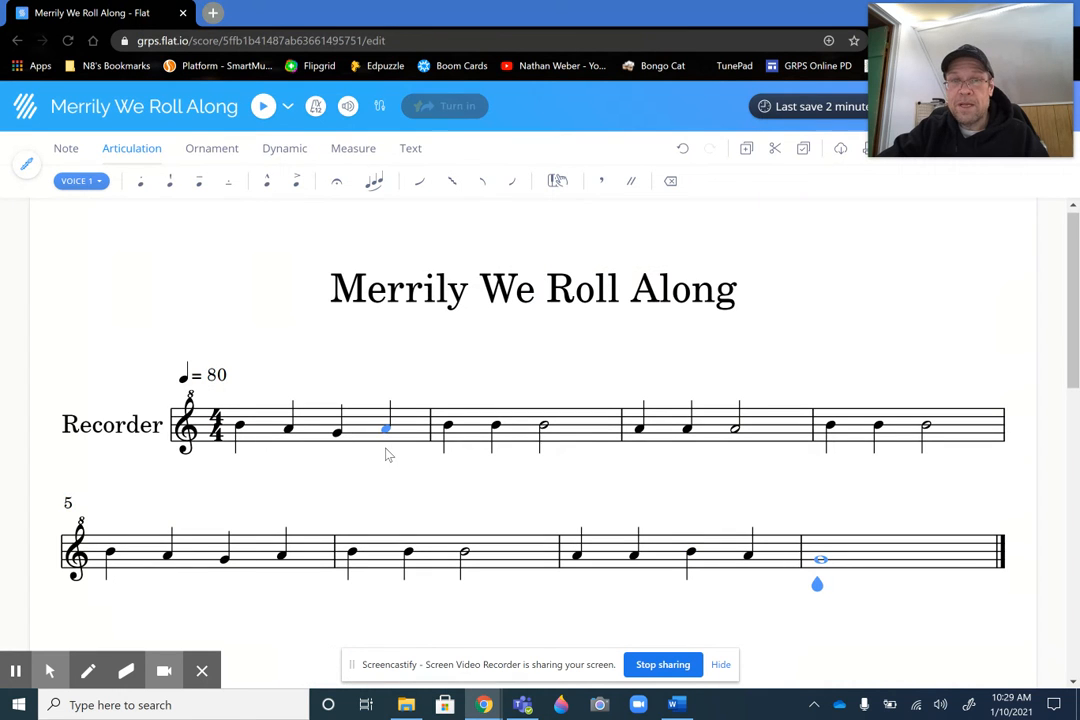
left_click(222, 380)
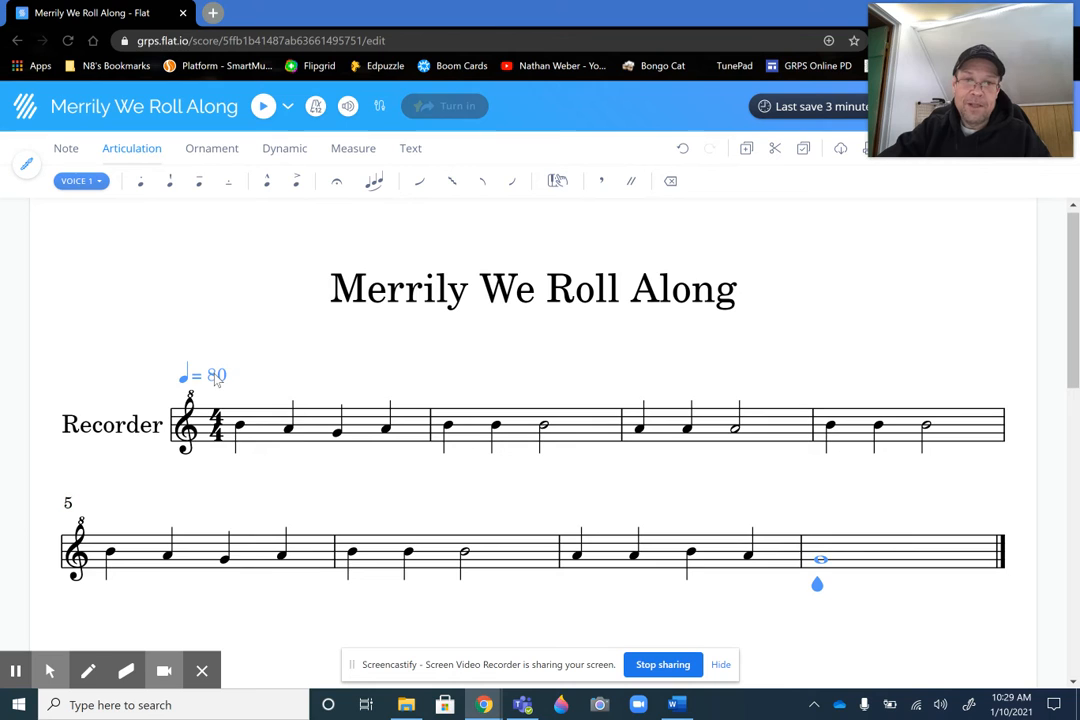
left_click(217, 380)
left_click_drag(180, 421, 148, 426)
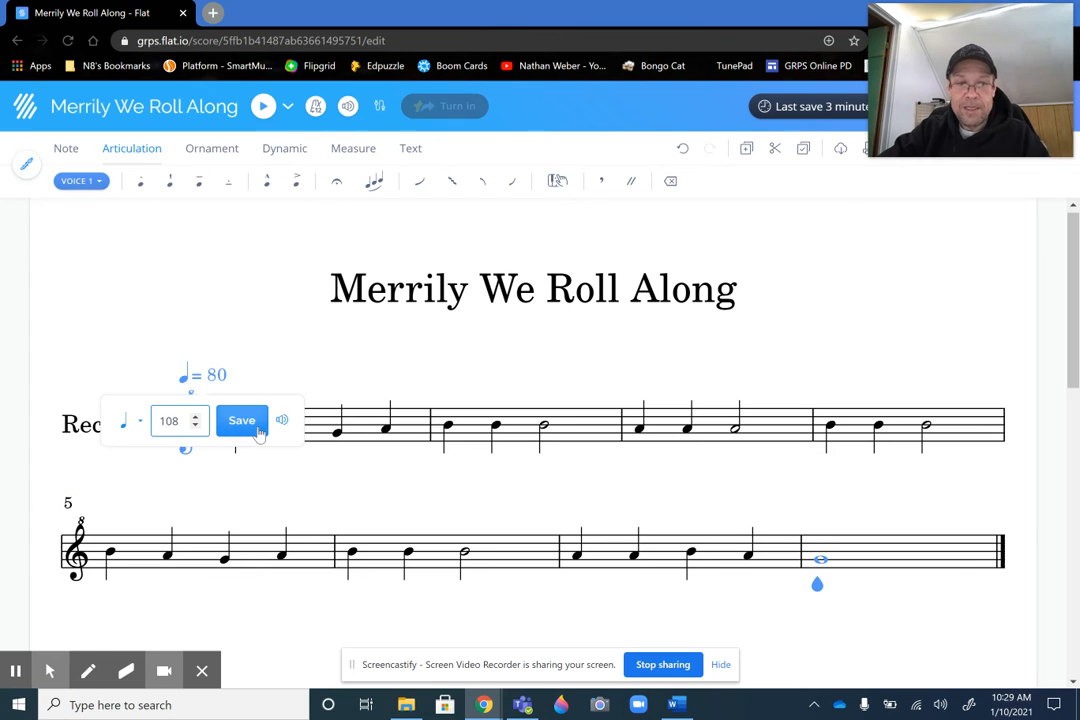
left_click_drag(184, 425, 91, 430)
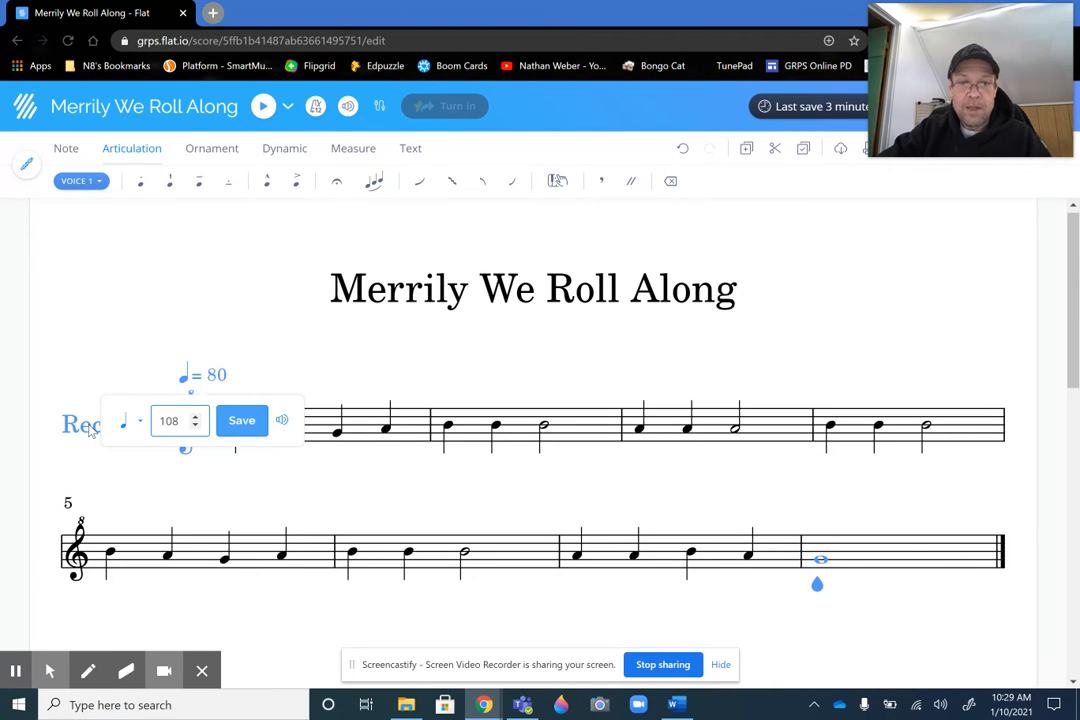
left_click(230, 369)
Step: Set the score's quarter-note tempo marking above the first measure to 108 and save it
left_click(218, 377)
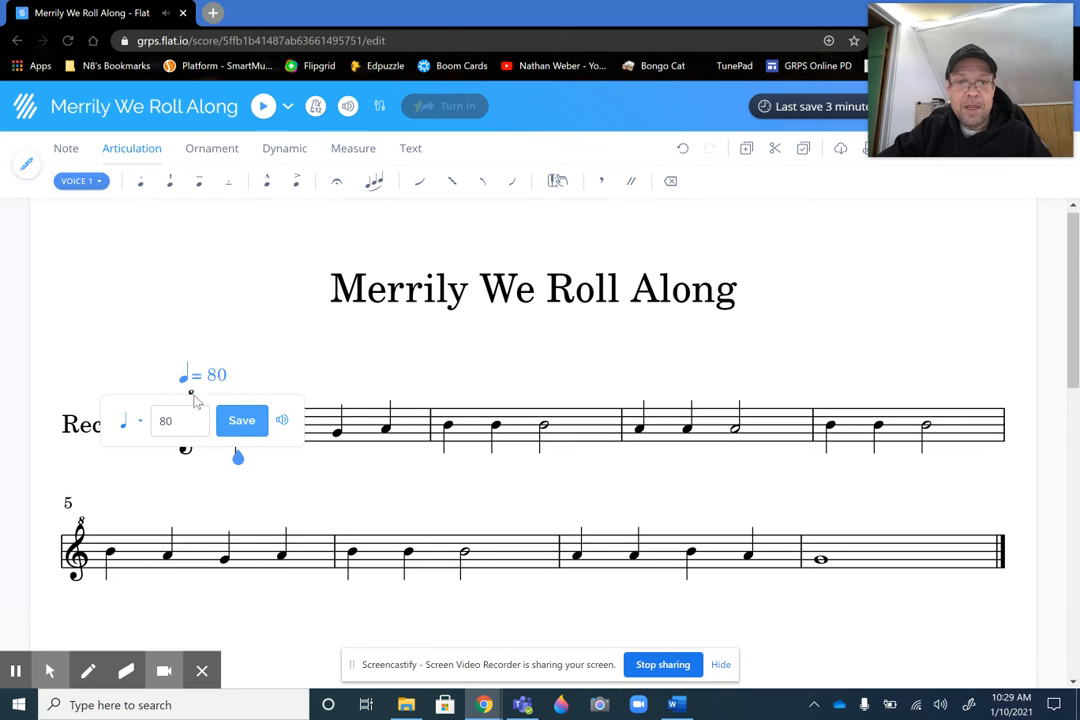
left_click(196, 419)
left_click(196, 419)
left_click(196, 419)
left_click(196, 419)
left_click(196, 419)
left_click(196, 419)
left_click(196, 419)
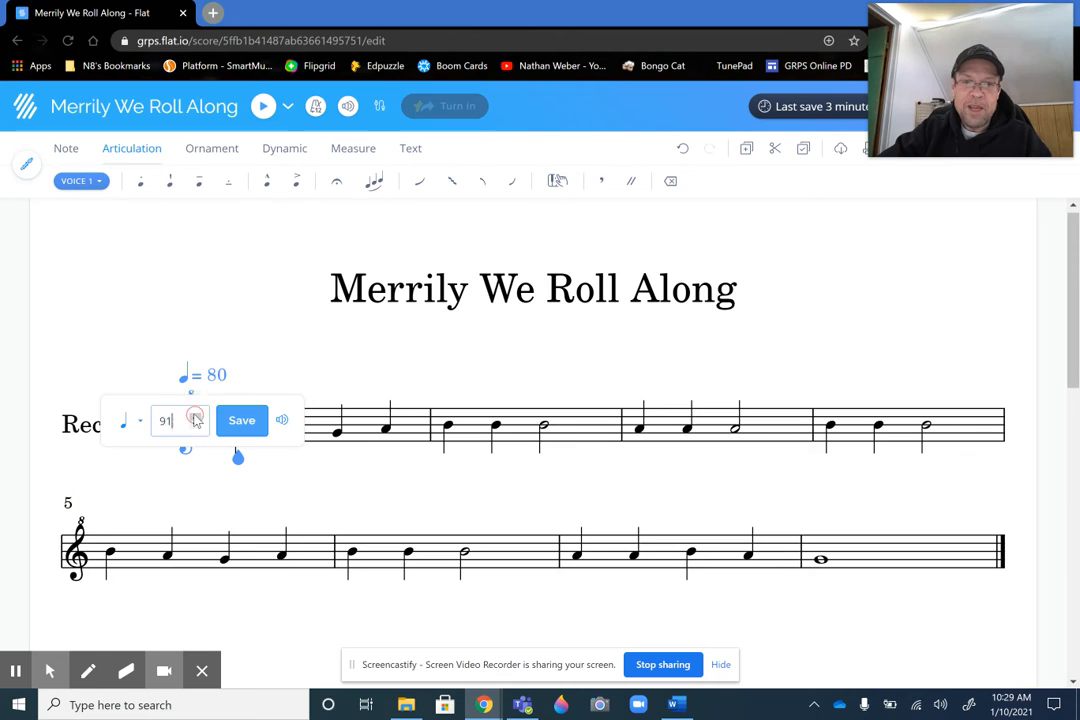
left_click(196, 419)
left_click(196, 419)
left_click(197, 419)
left_click(197, 419)
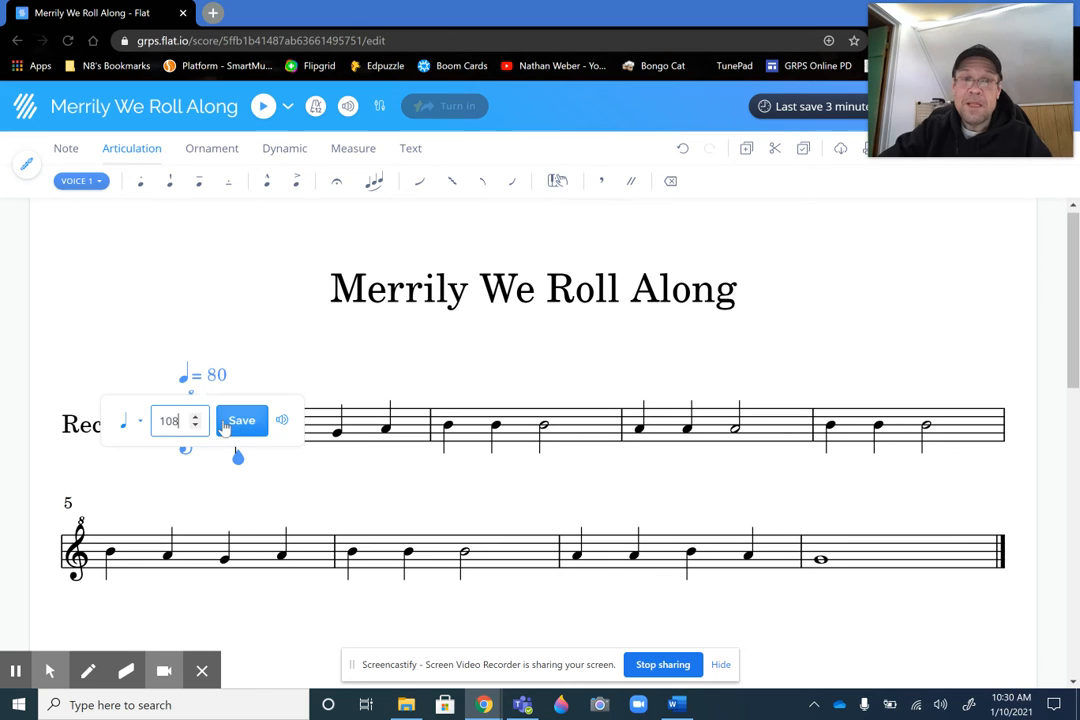
left_click(222, 423)
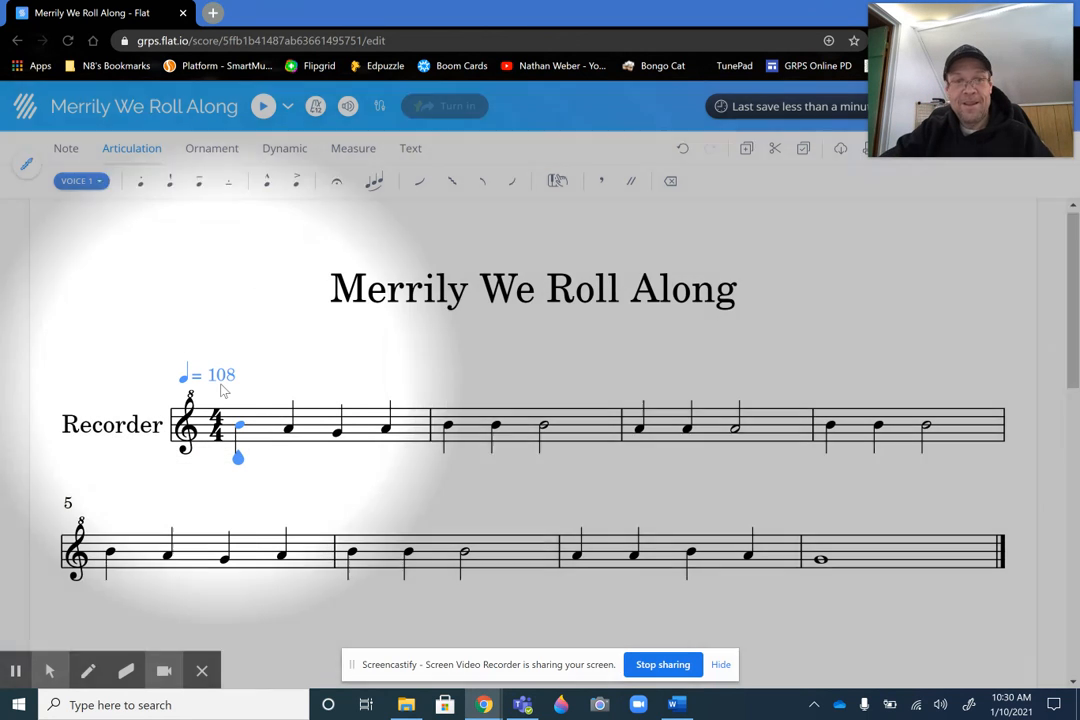
Step: Switch to the form and tick the Miscellaneous Markings item about setting the tempo to 108
key("alt+Tab")
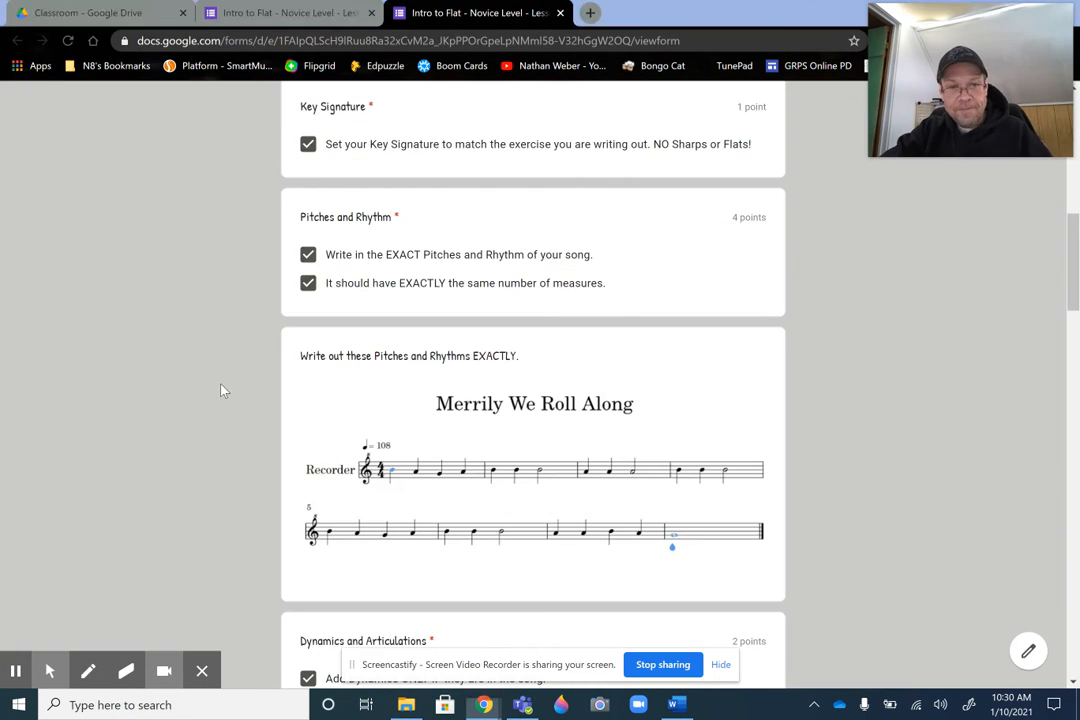
scroll(228, 390, "down", 3)
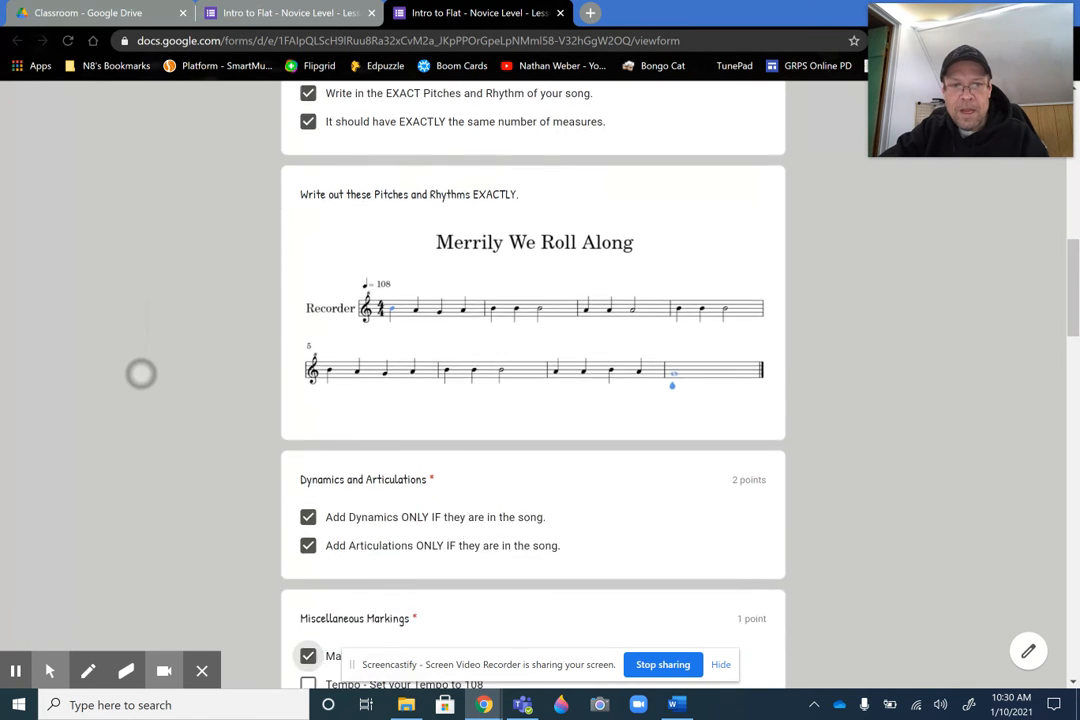
scroll(137, 461, "down", 1)
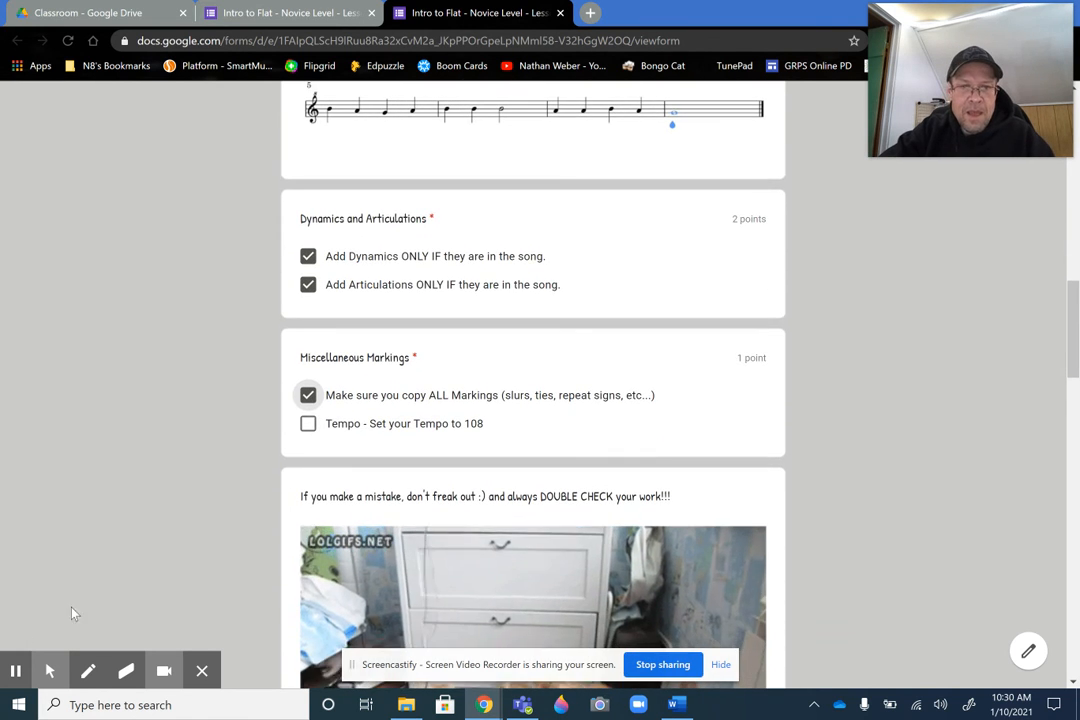
left_click(310, 432)
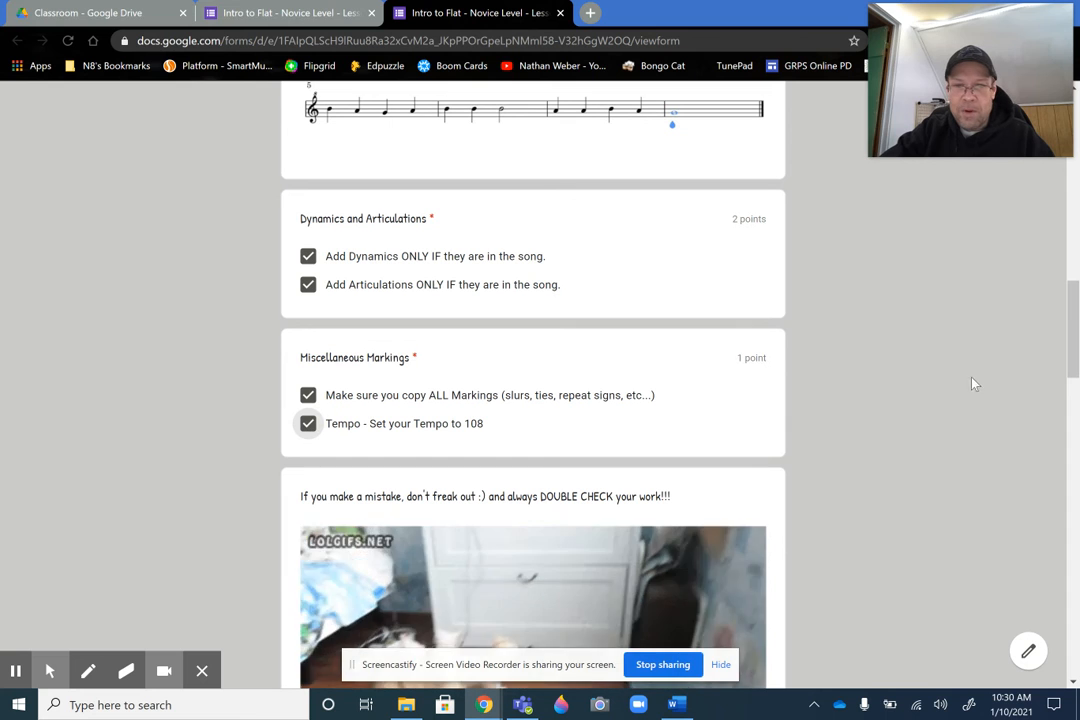
Step: Review the form's instructions for sharing the link, down to the required link answer, and switch back to the Flat score
scroll(1075, 338, "down", 3)
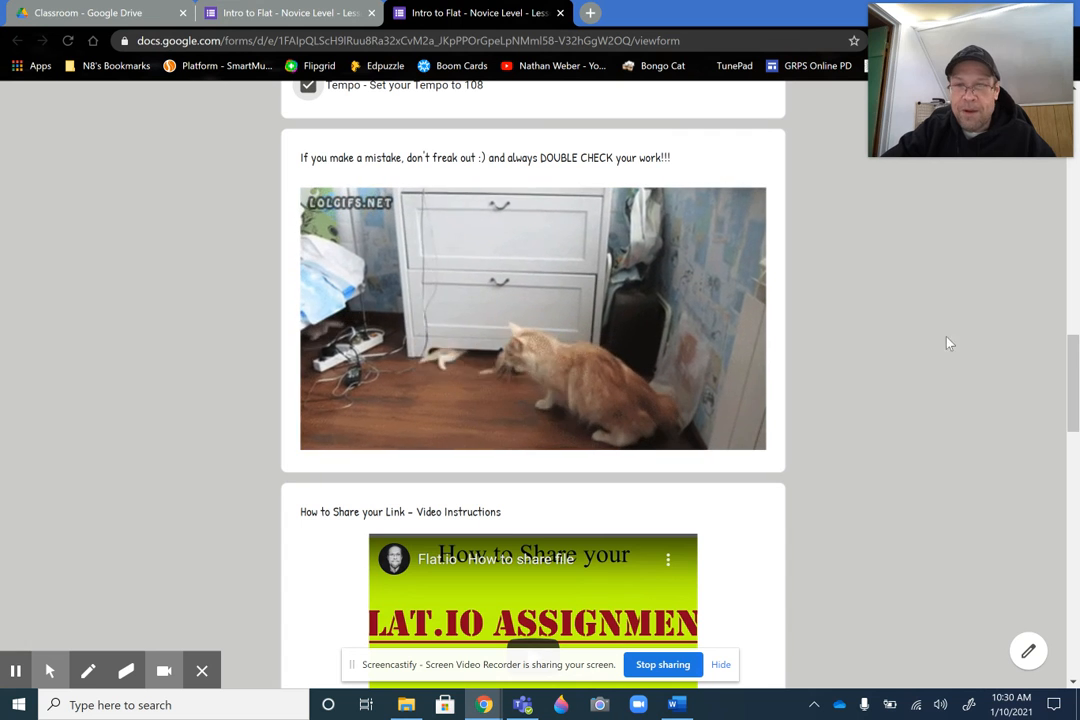
left_click(1071, 352)
left_click_drag(1071, 352, 1072, 400)
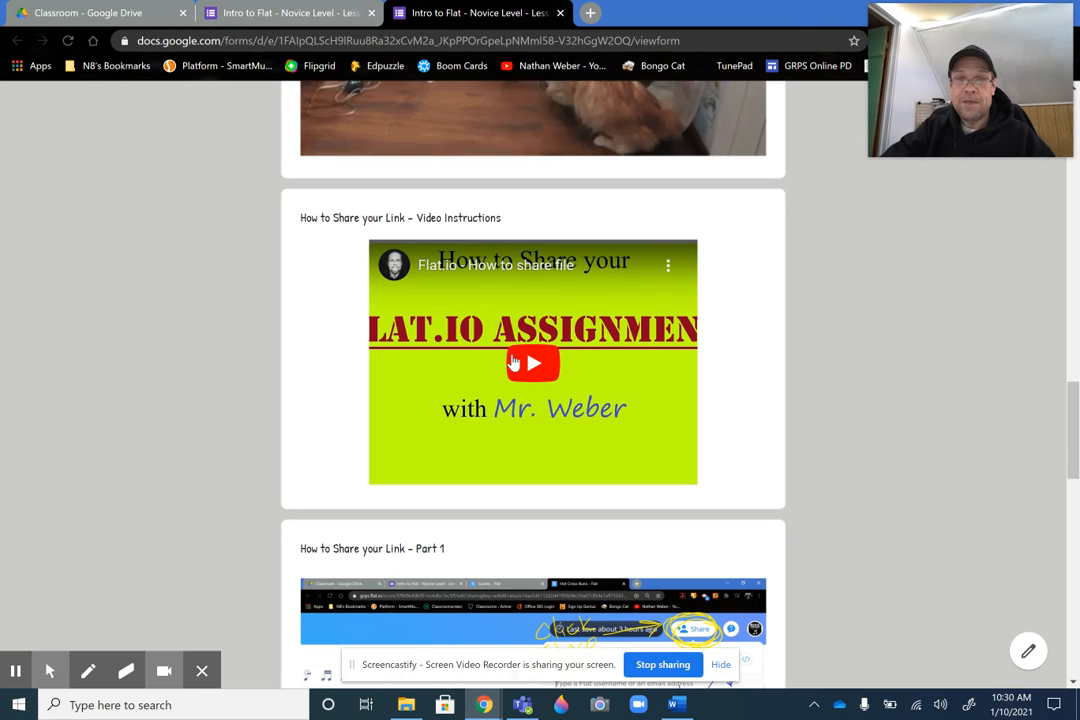
scroll(1060, 395, "down", 3)
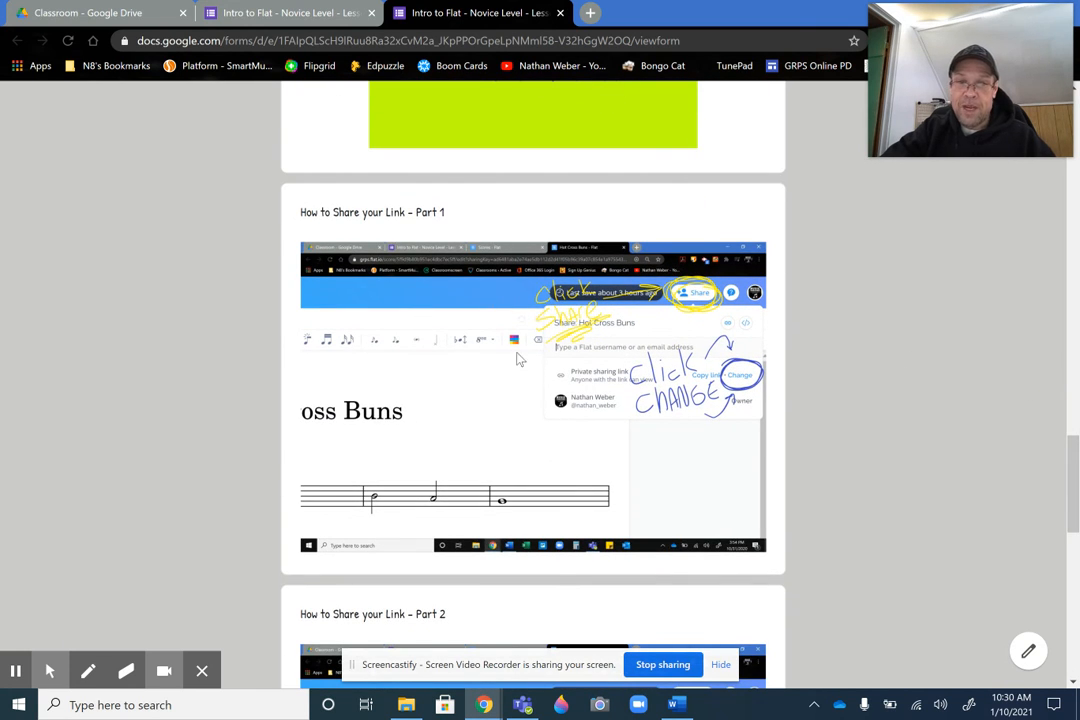
scroll(665, 480, "down", 3)
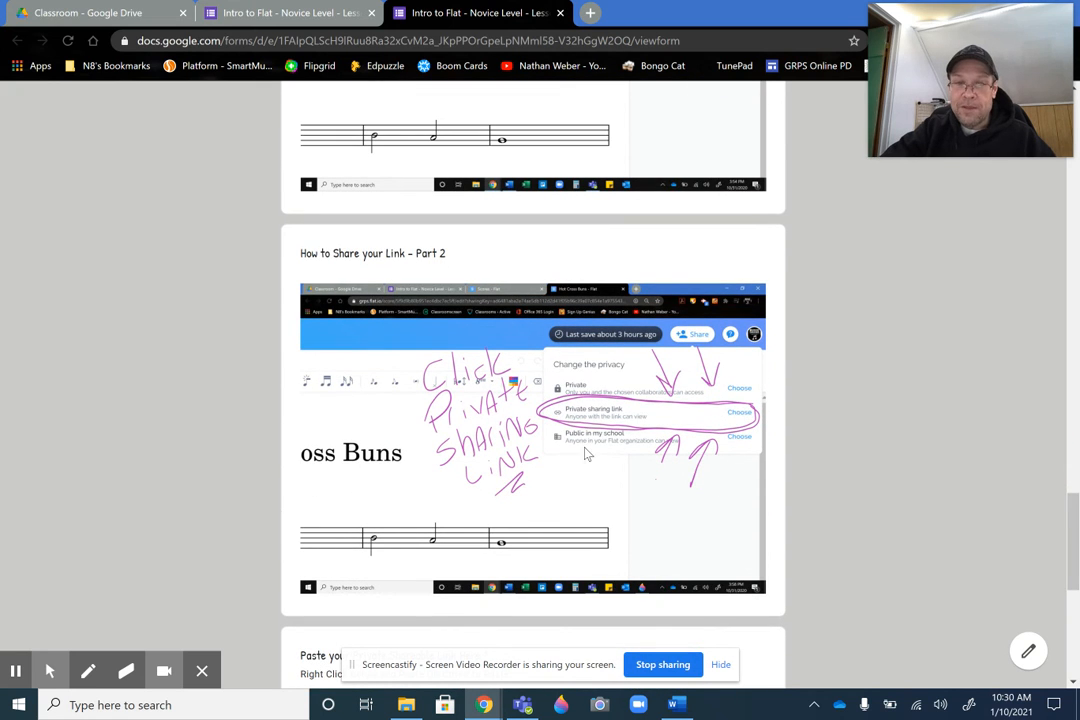
left_click_drag(1073, 507, 1073, 574)
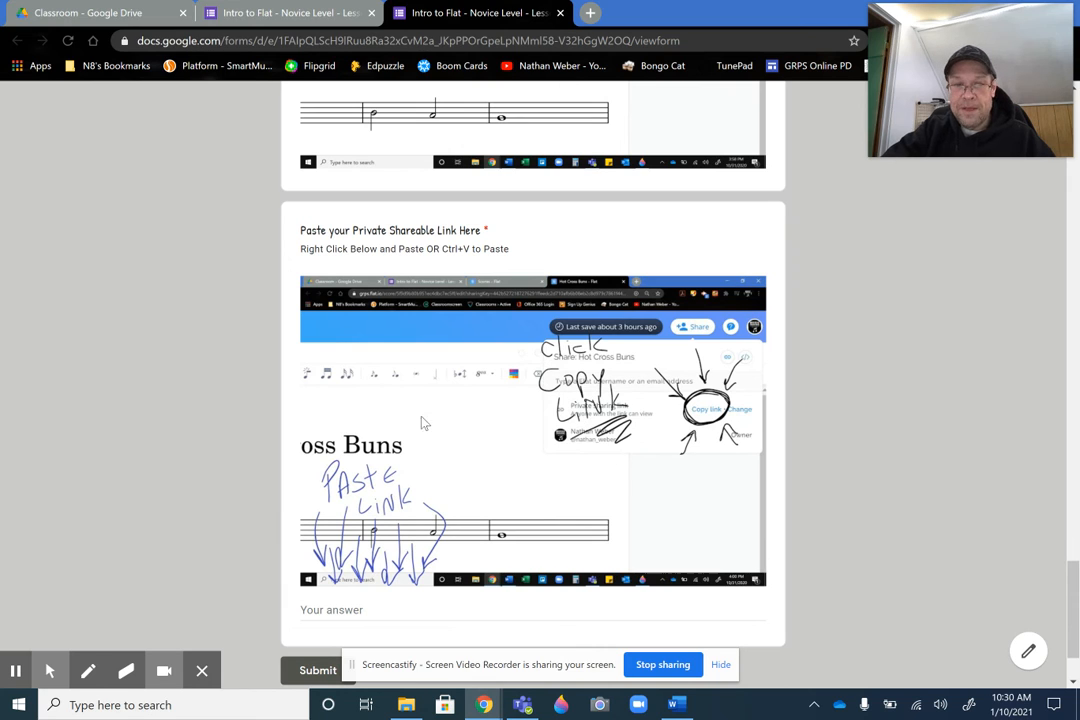
left_click(334, 609)
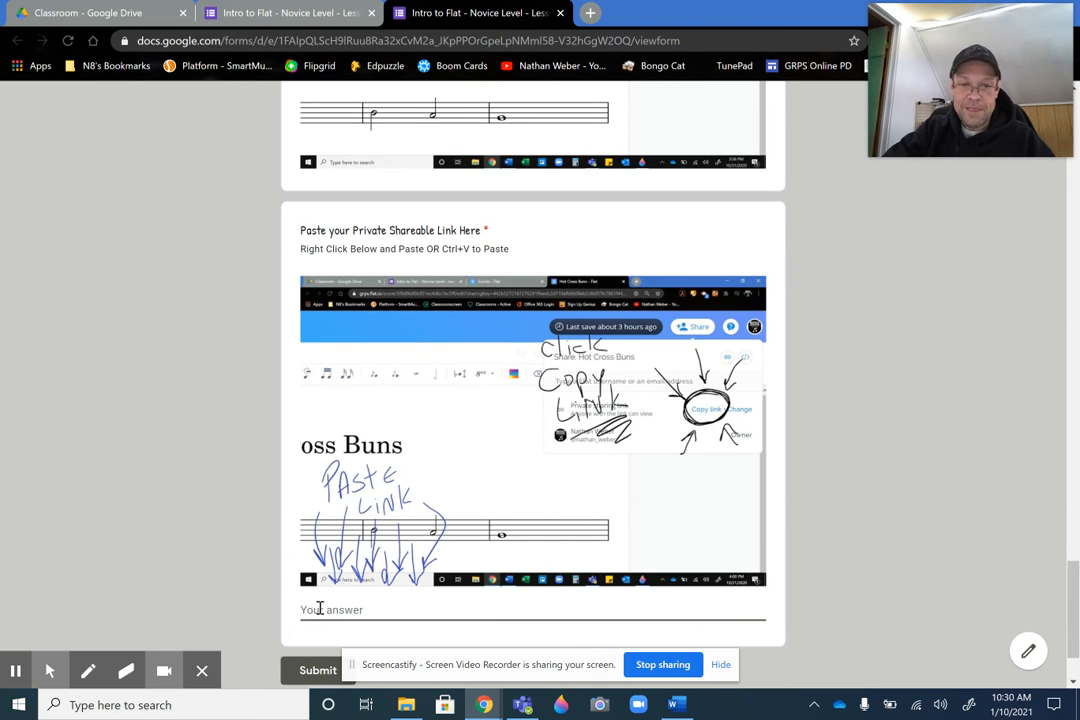
key("ctrl")
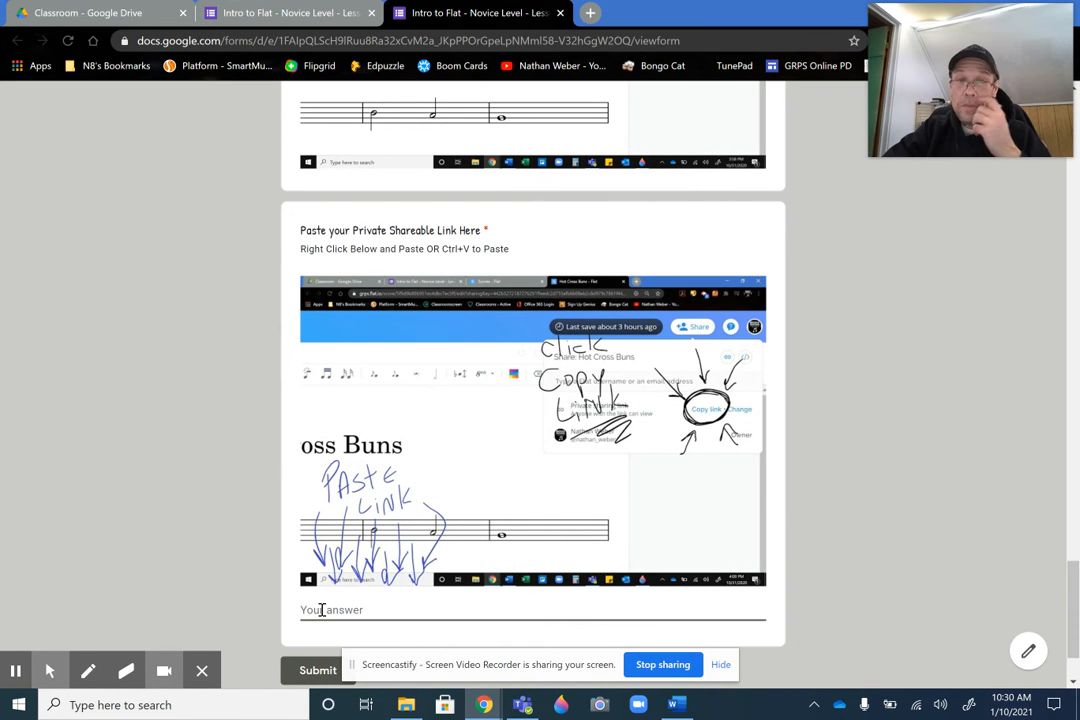
key("alt+Tab")
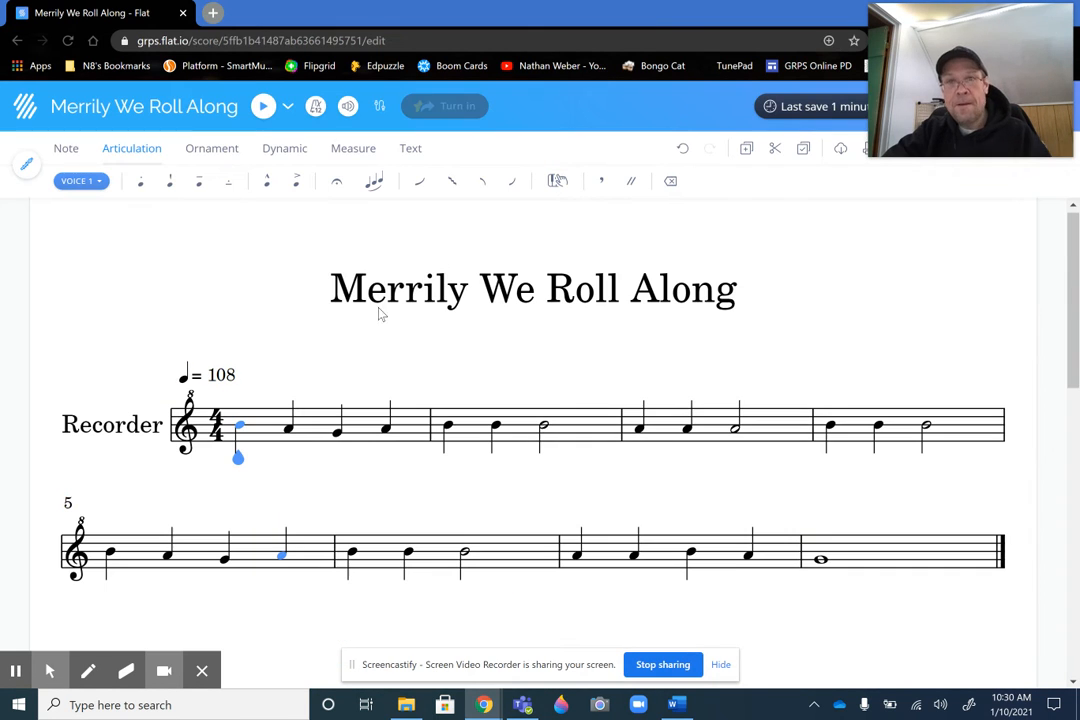
mouse_move(962, 10)
left_click_drag(963, 18, 947, 224)
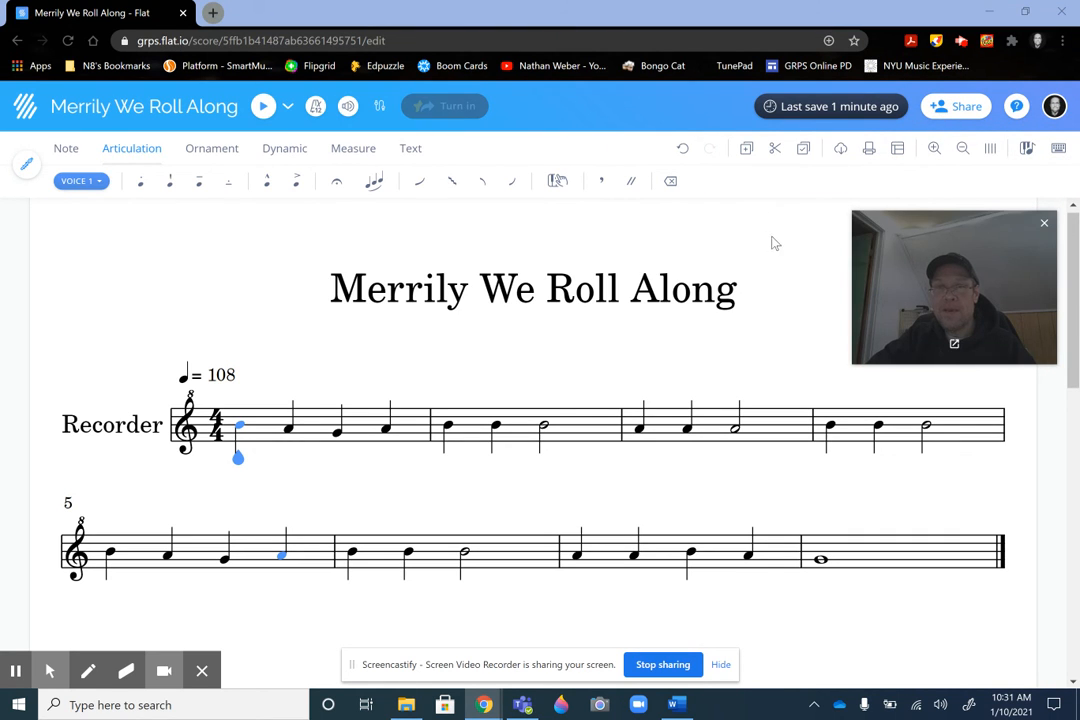
left_click(950, 112)
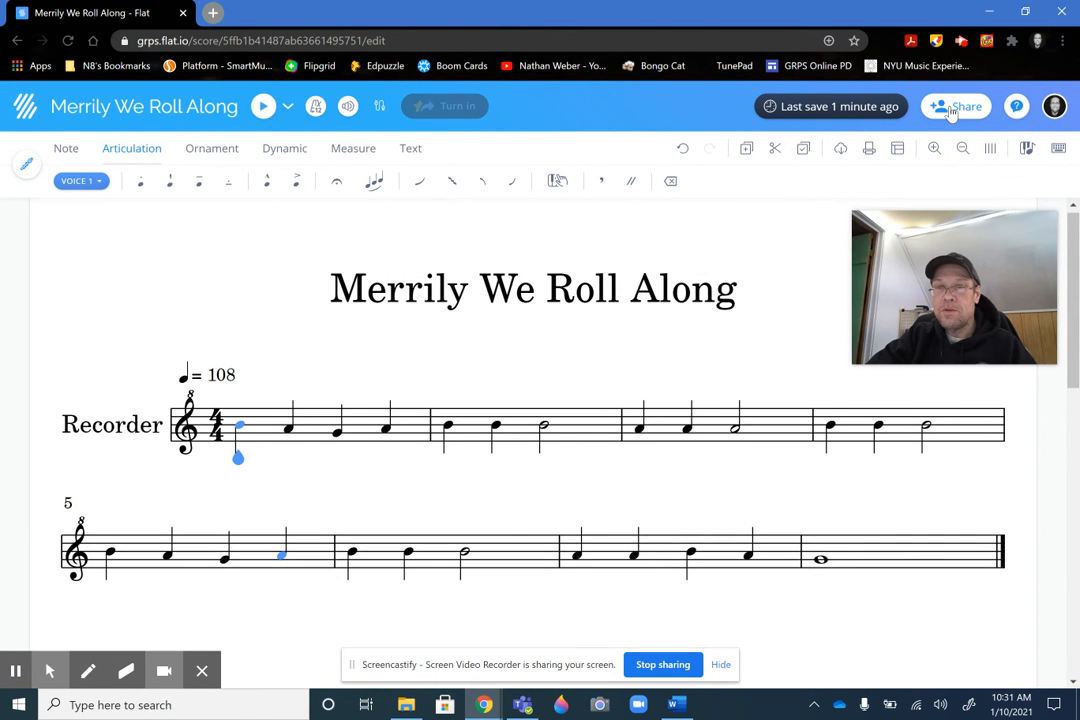
left_click(950, 108)
left_click_drag(950, 228, 950, 423)
left_click(745, 349)
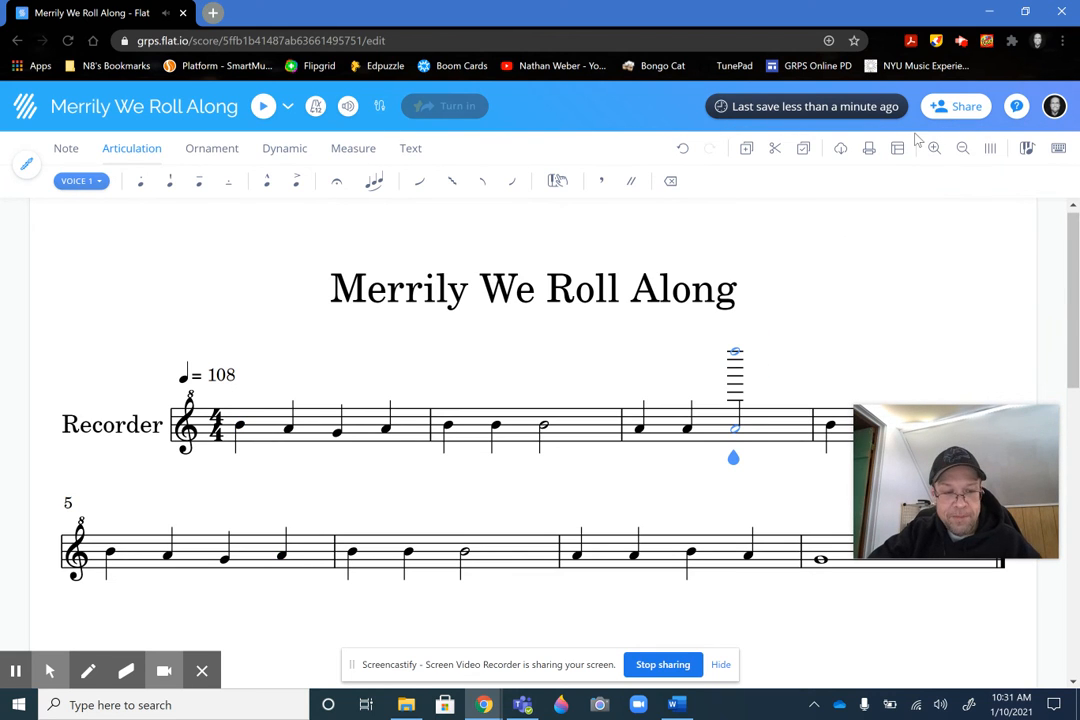
key("ctrl+z")
key("ctrl+z")
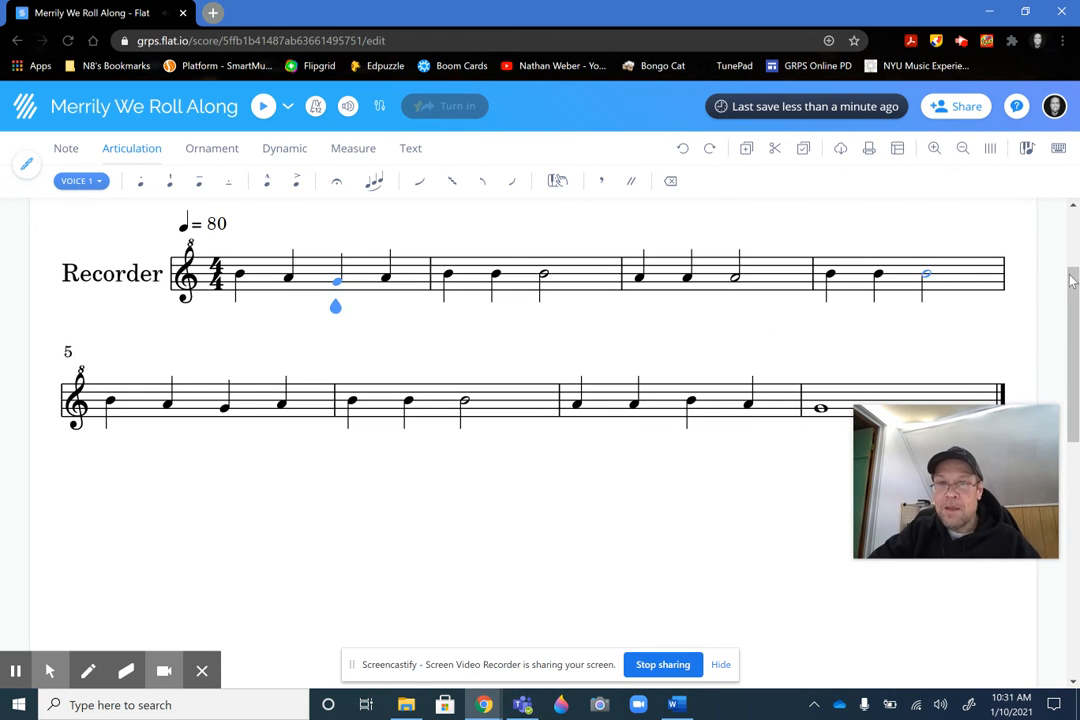
scroll(1068, 282, "up", 2)
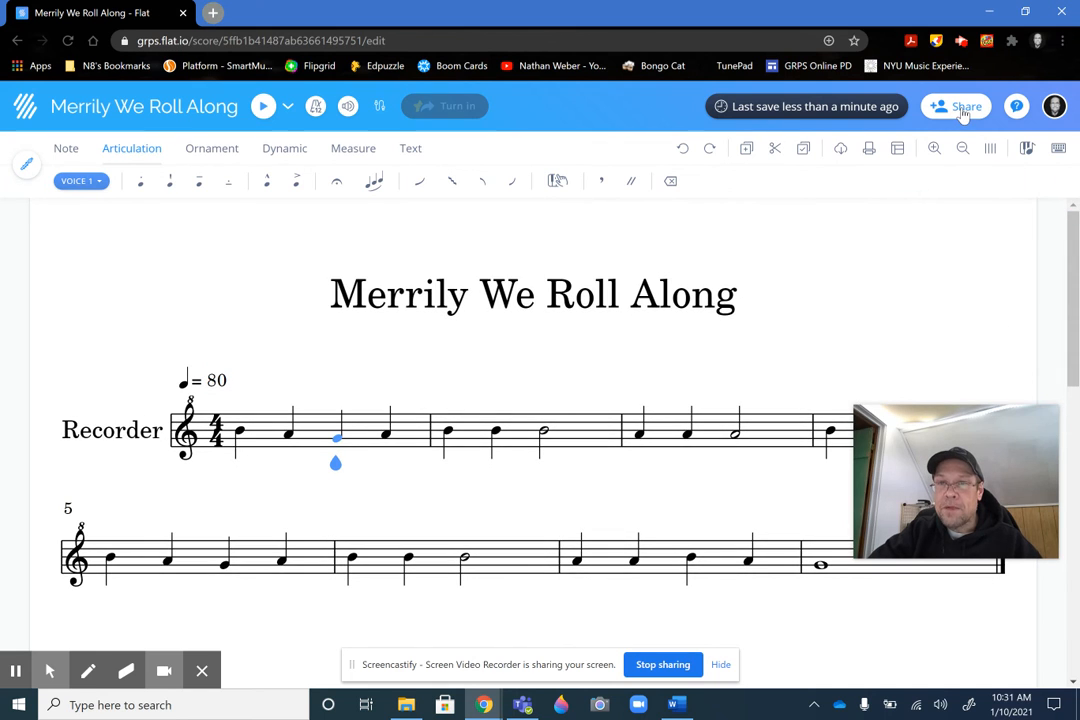
Step: Change the score's privacy from private to a private sharing link and copy the link
left_click(963, 112)
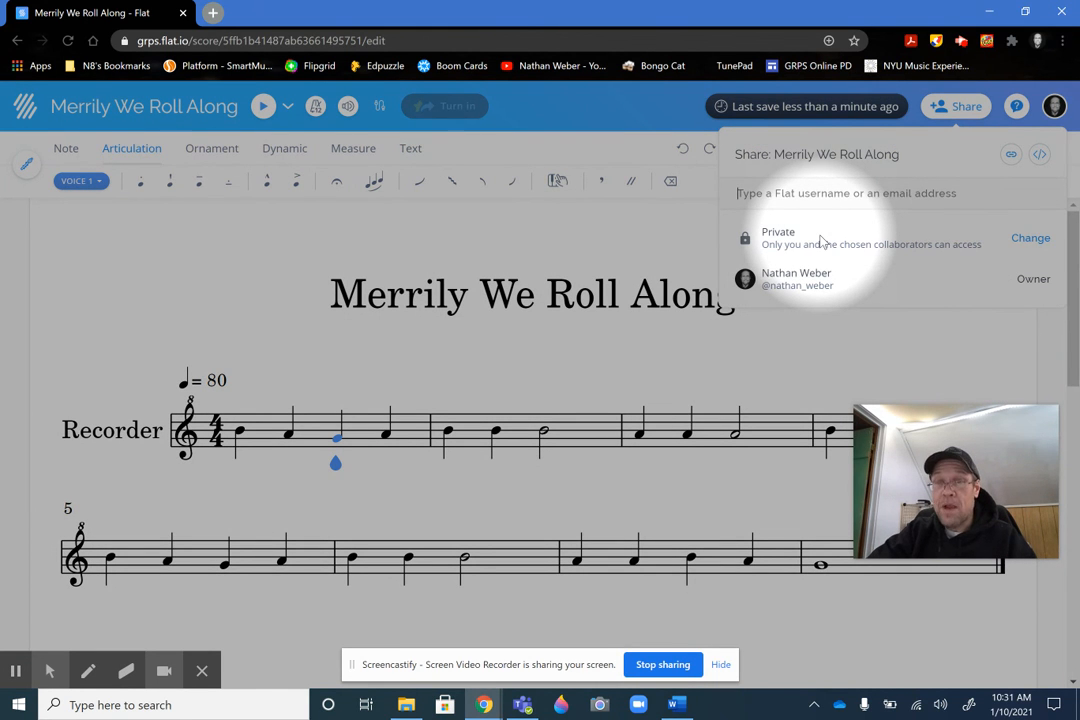
left_click(1025, 240)
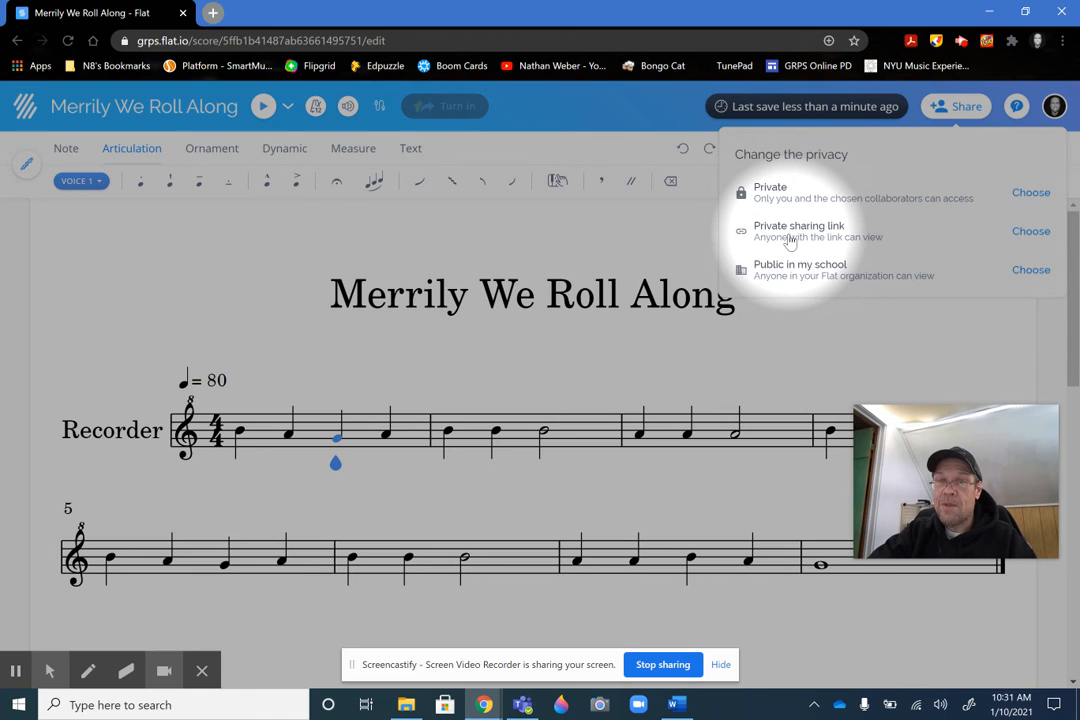
left_click(1030, 232)
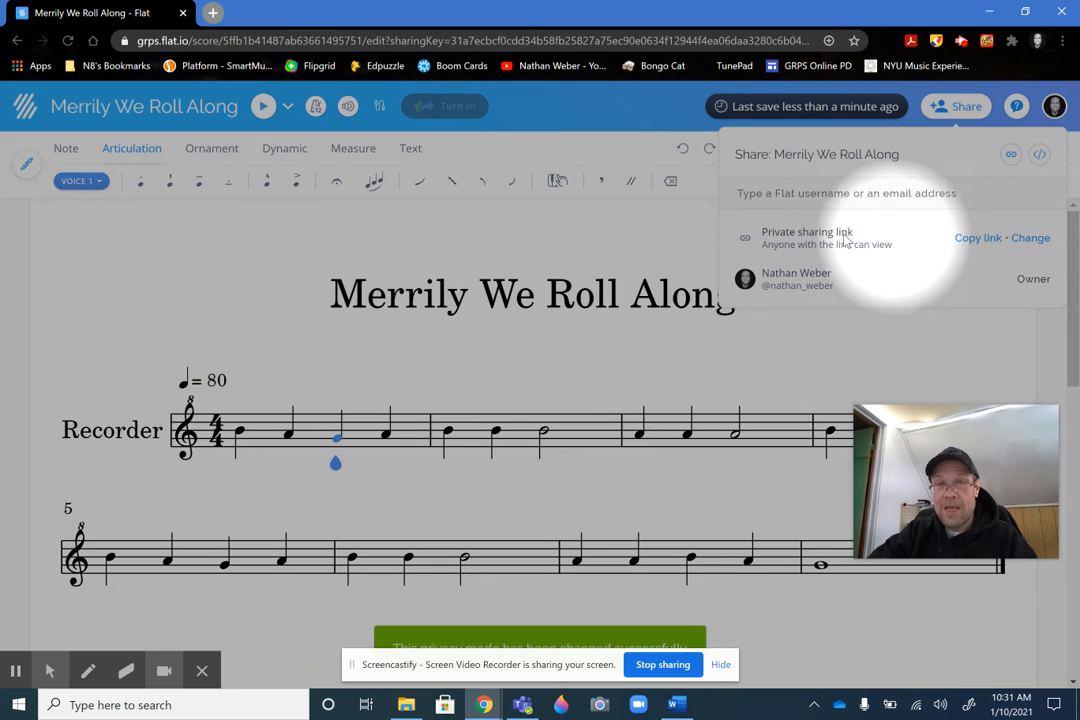
left_click(968, 240)
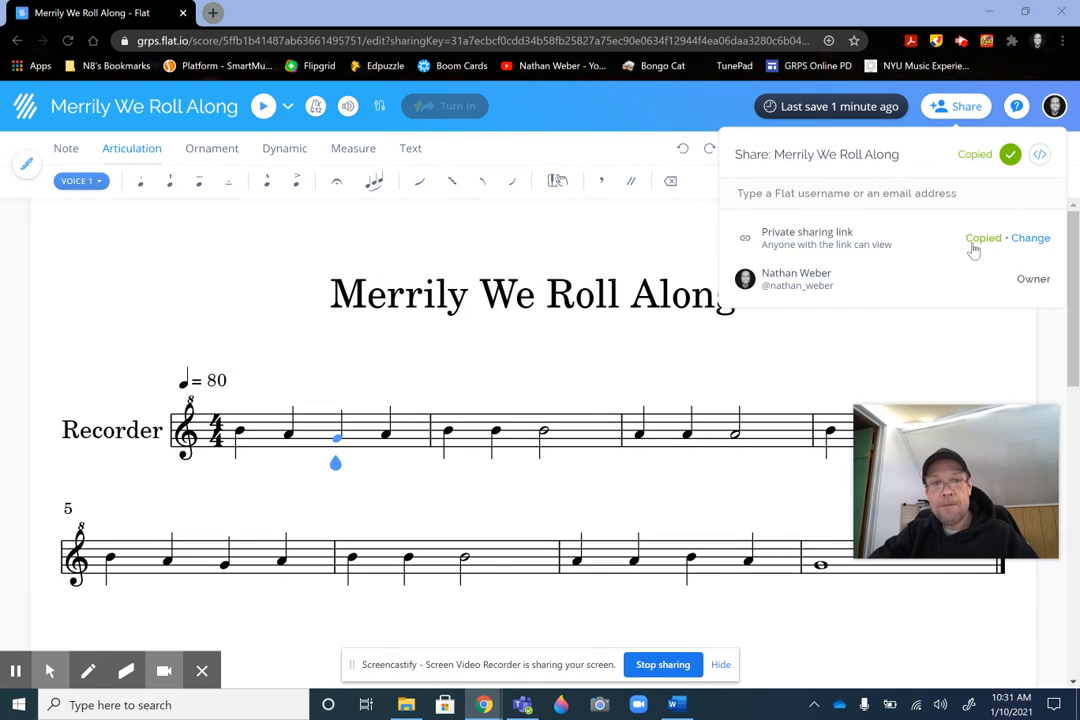
Step: Switch to the form and paste the copied score link as the answer to the private shareable link question
key("alt+Tab")
key("alt+Tab")
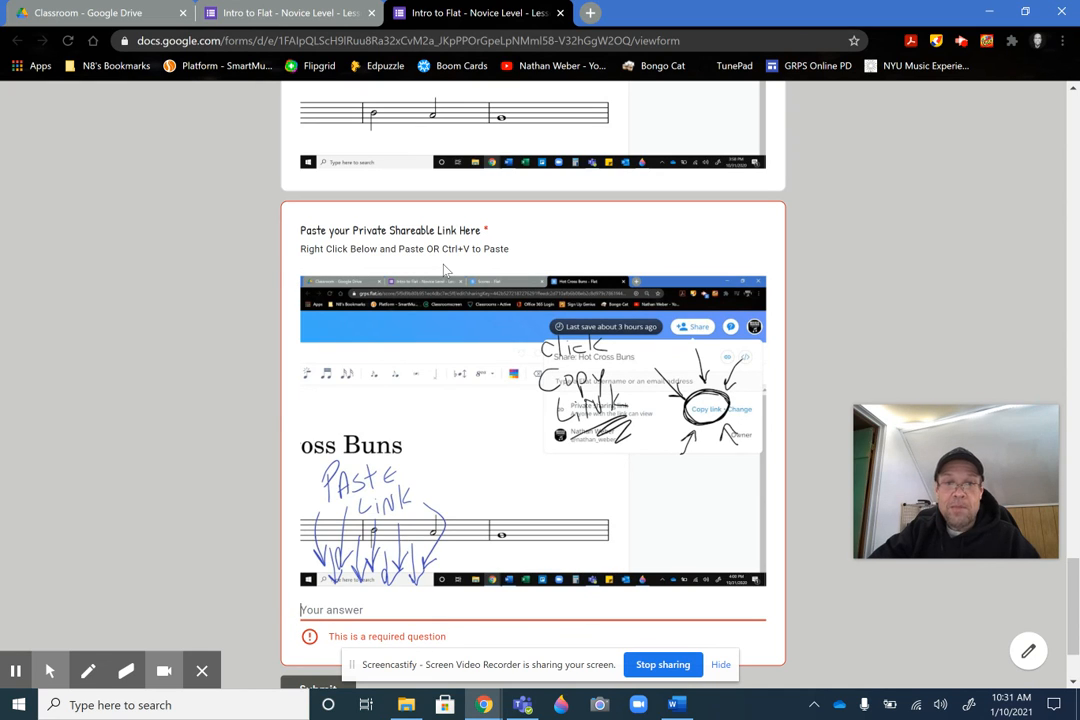
right_click(311, 610)
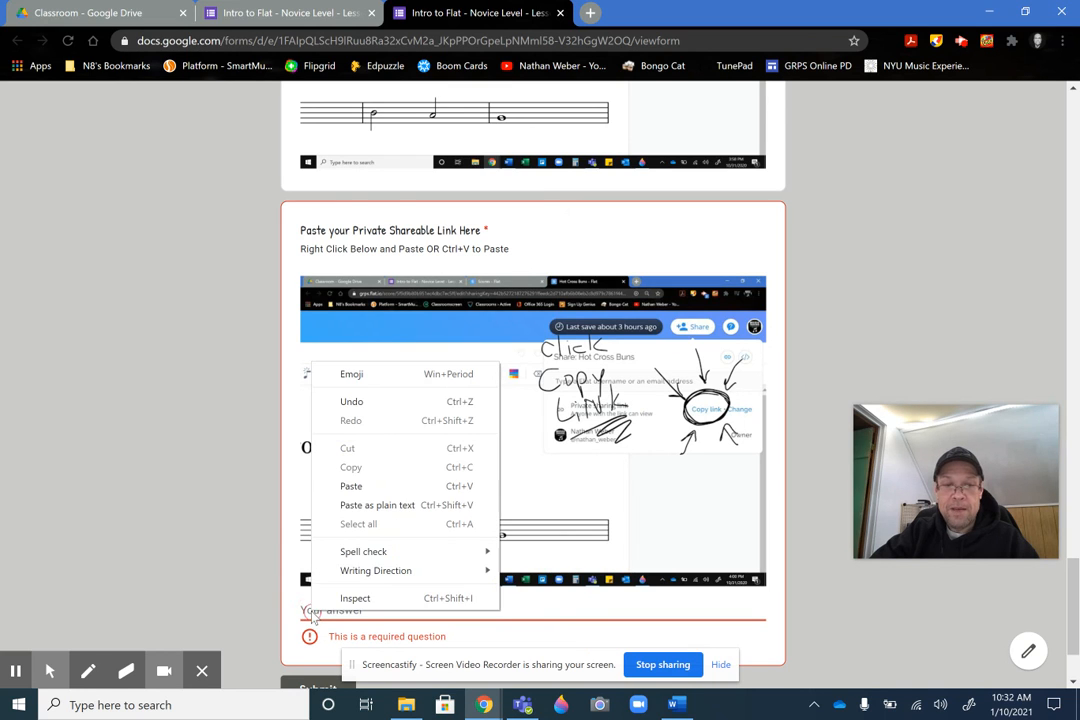
left_click(371, 493)
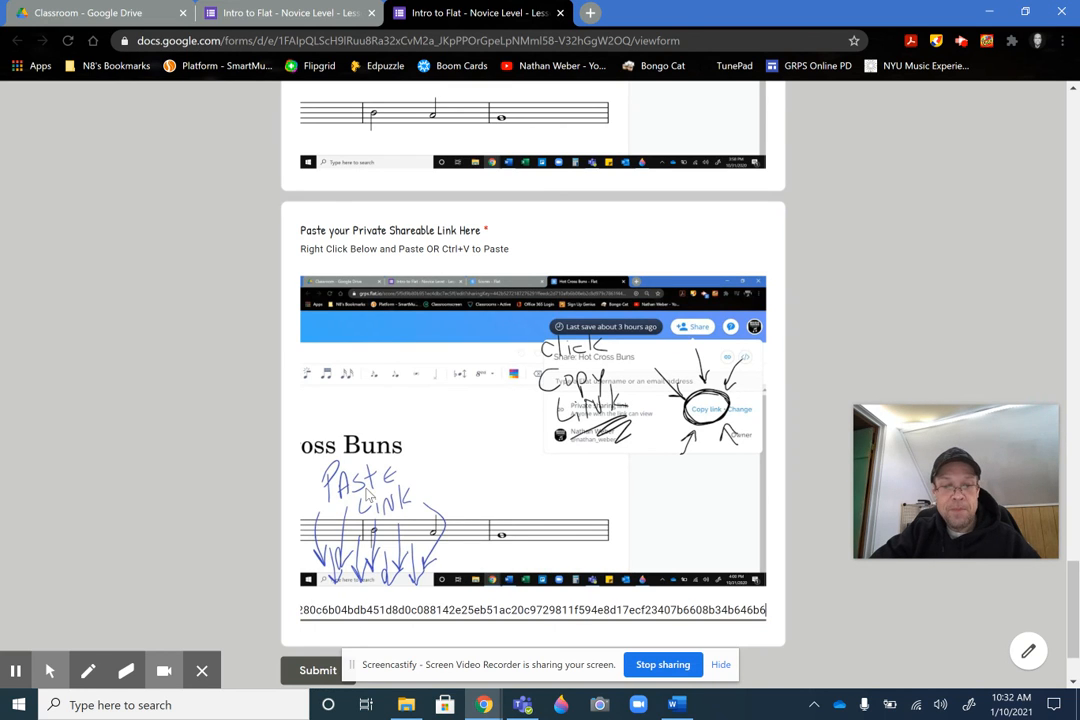
key("ctrl+z")
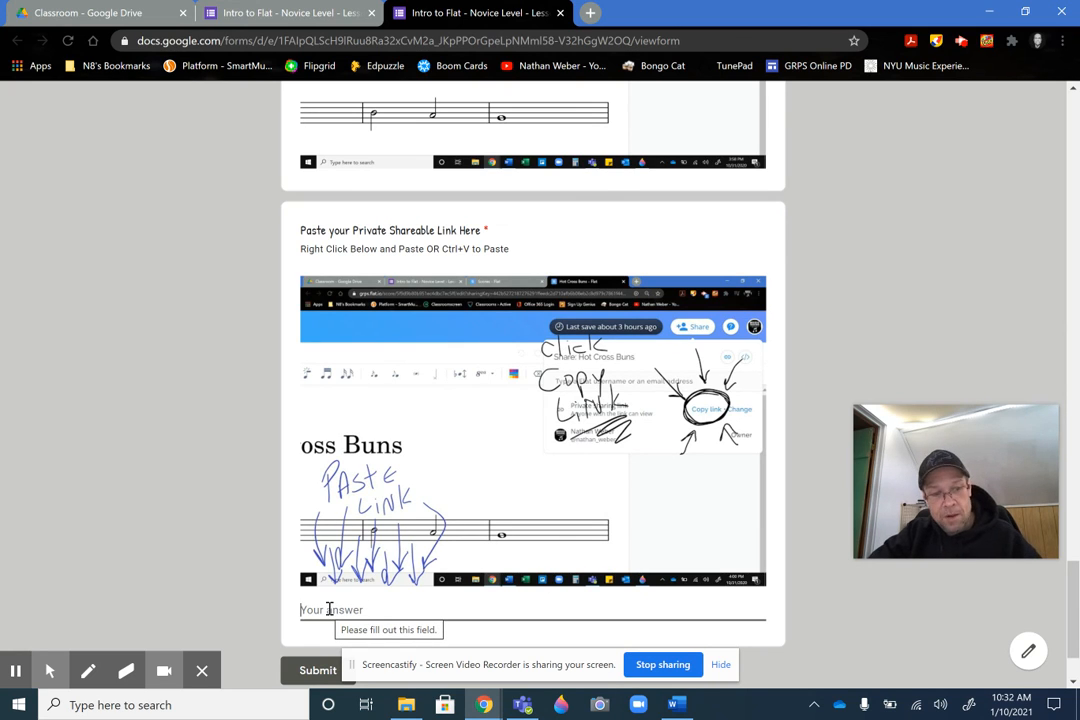
key("ctrl+v")
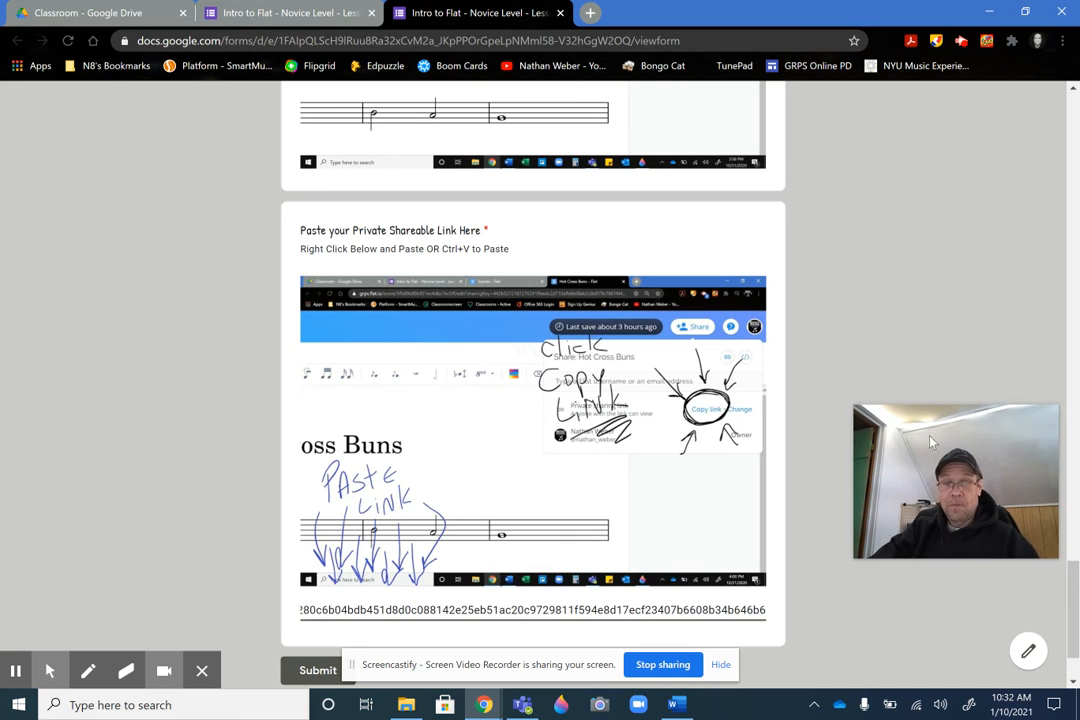
Step: Submit the completed Lesson 6 form and locate the option for editing the response
left_click_drag(1073, 582, 1073, 606)
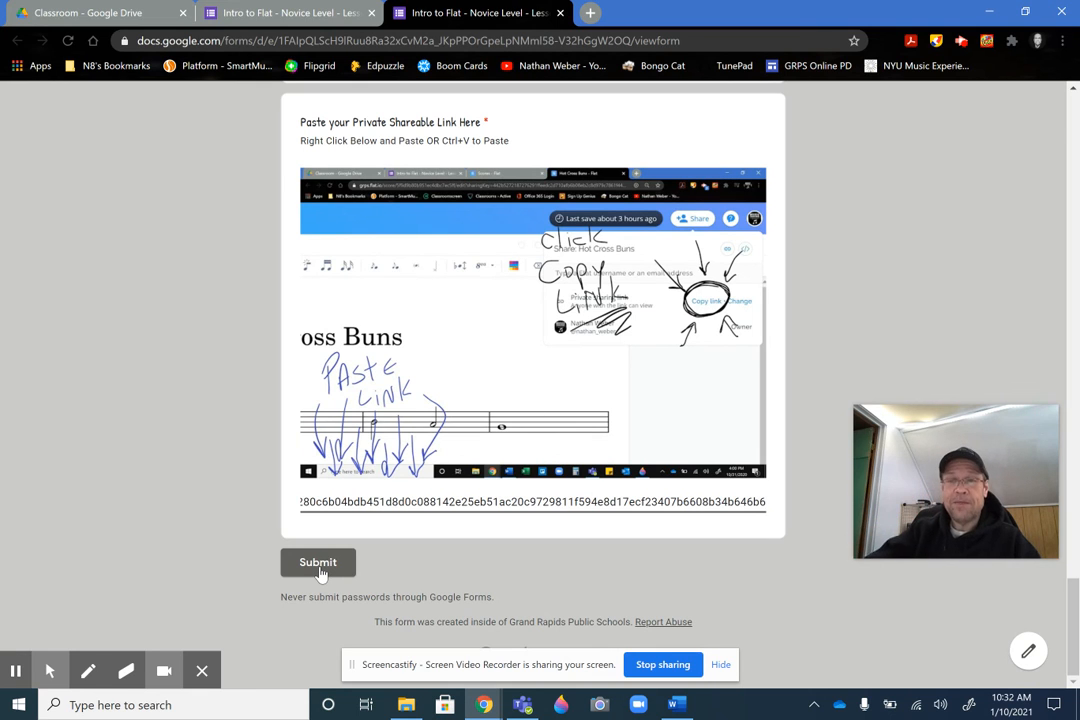
left_click(318, 564)
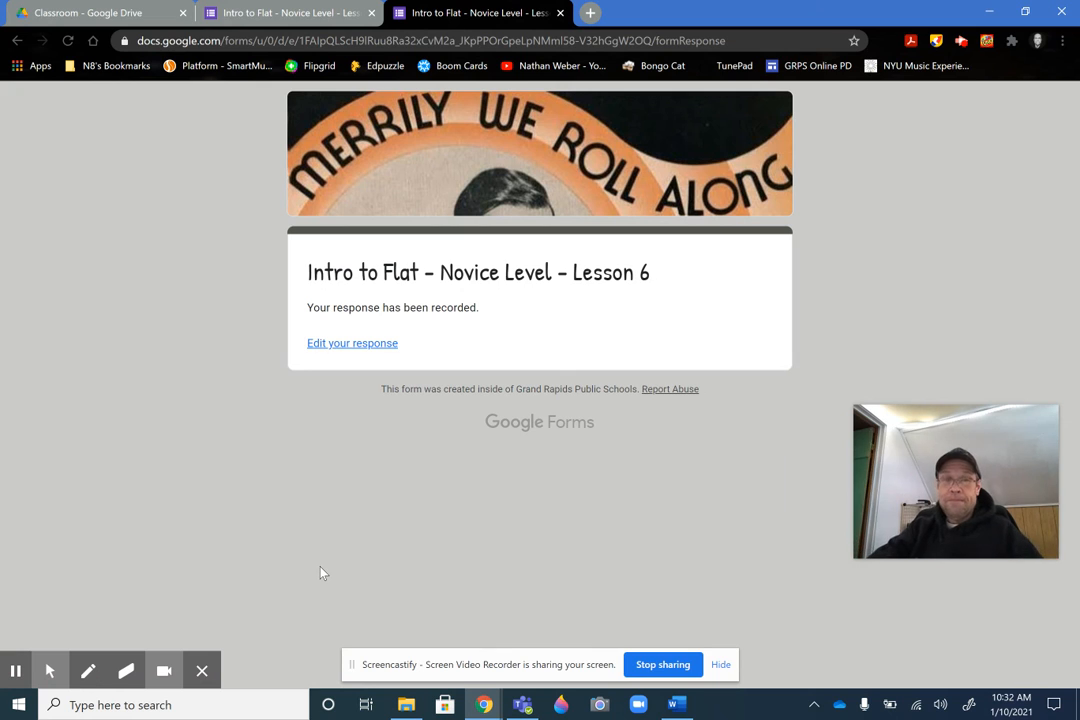
left_click(357, 350)
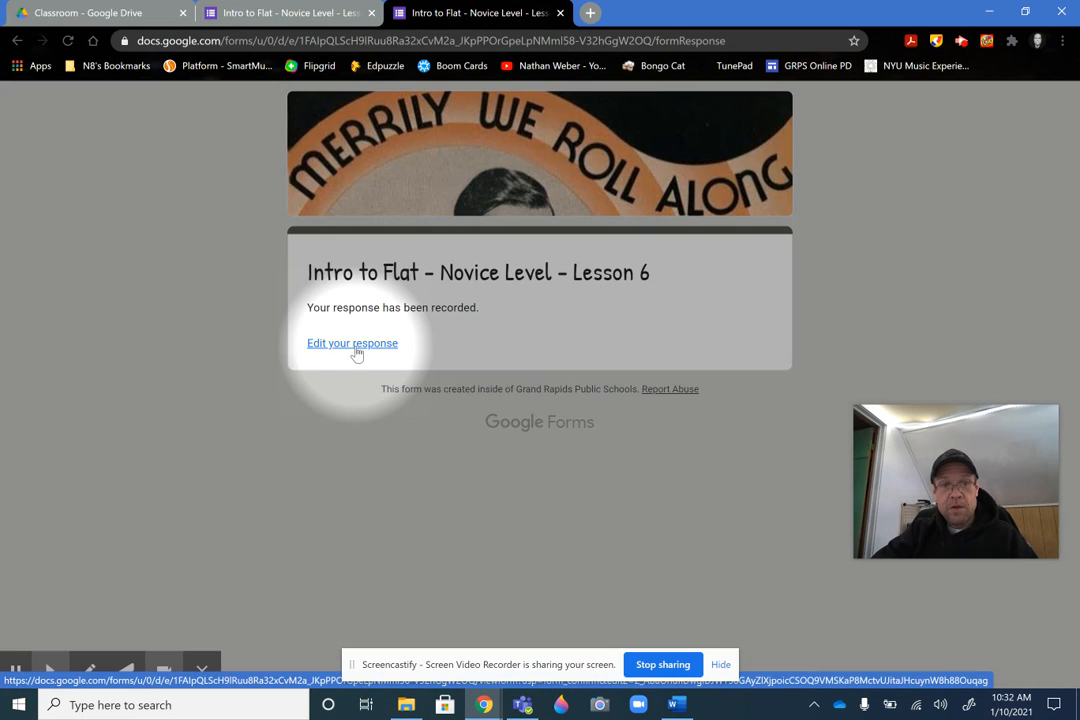